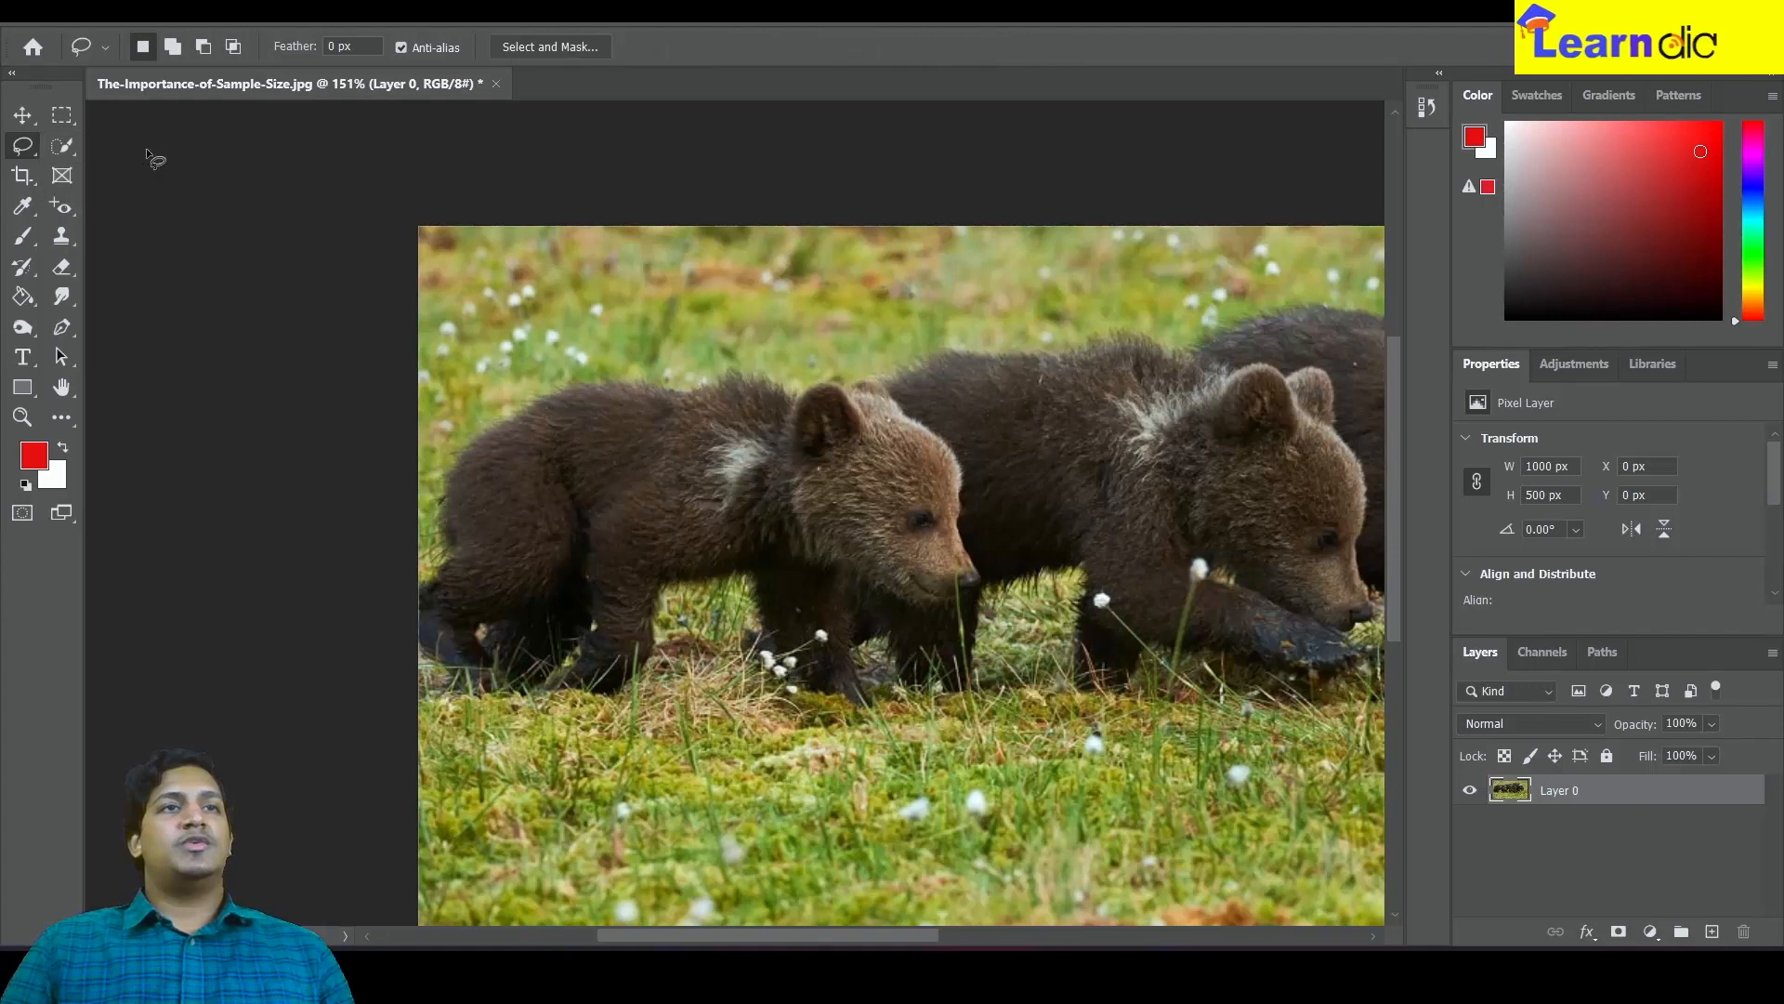
# Zoom in on the front cub and trace a freehand Lasso selection around its head
pyautogui.scroll(2, 948, 490)
pyautogui.scroll(2, 948, 491)
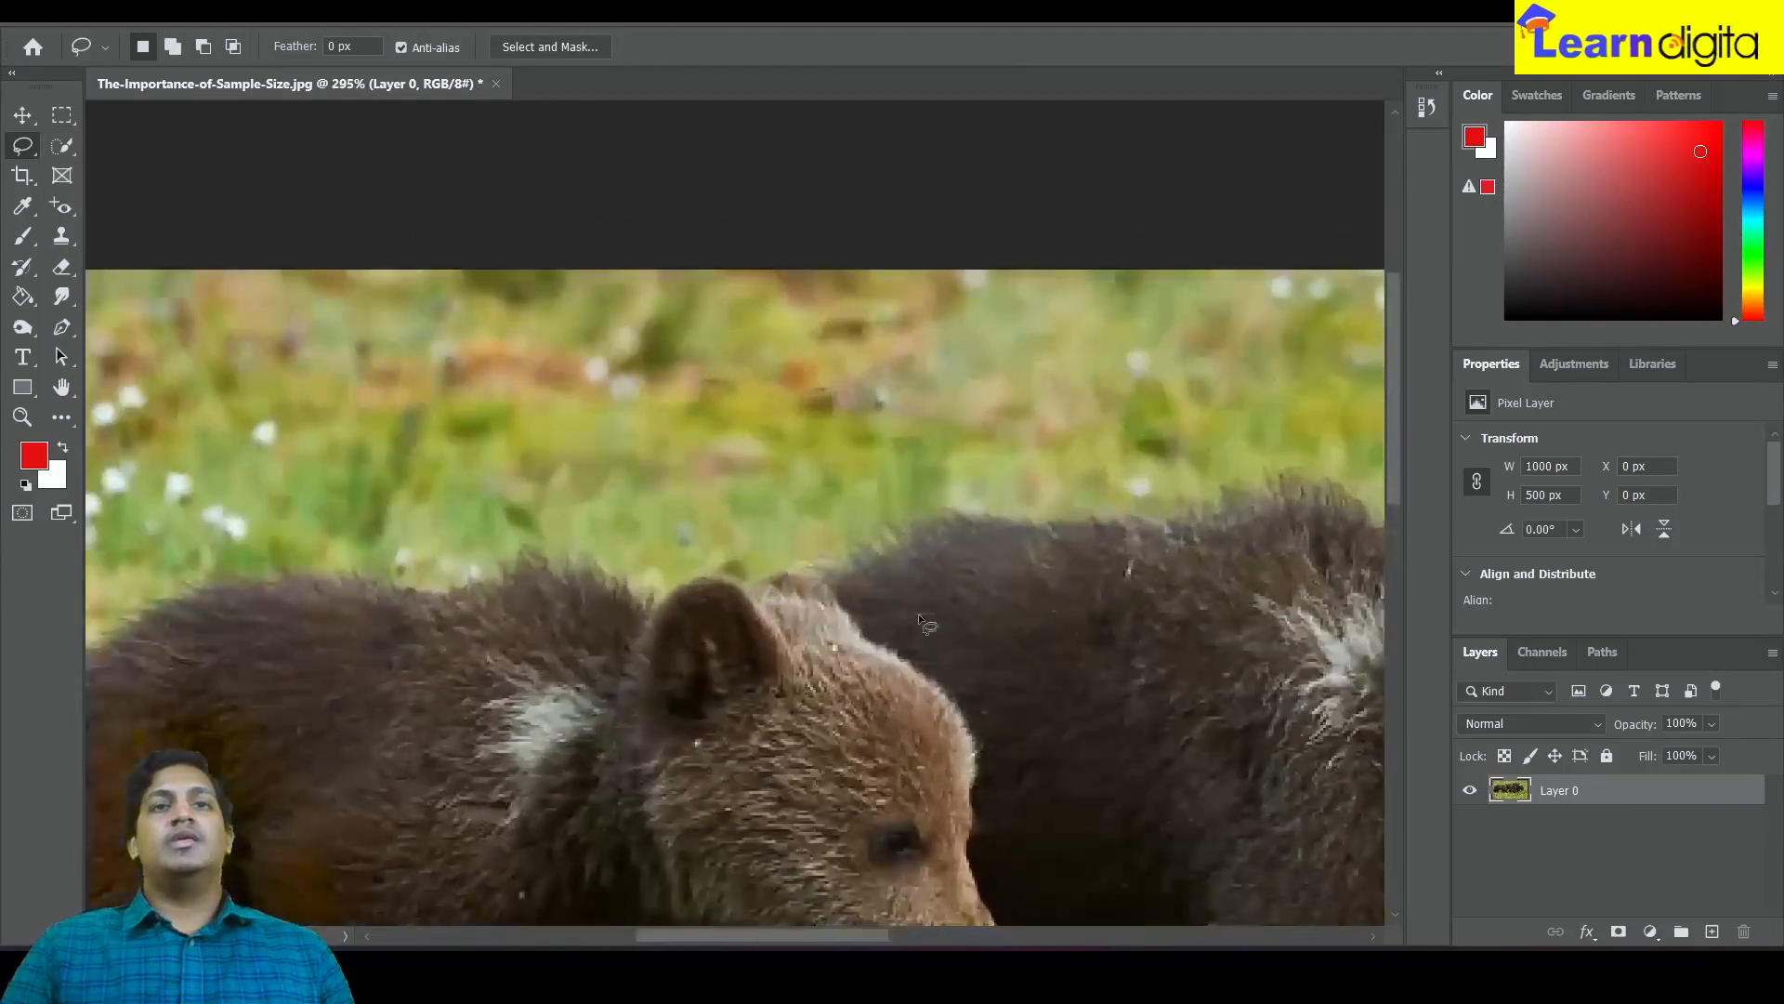
pyautogui.scroll(3, 755, 390)
pyautogui.scroll(-1, 755, 390)
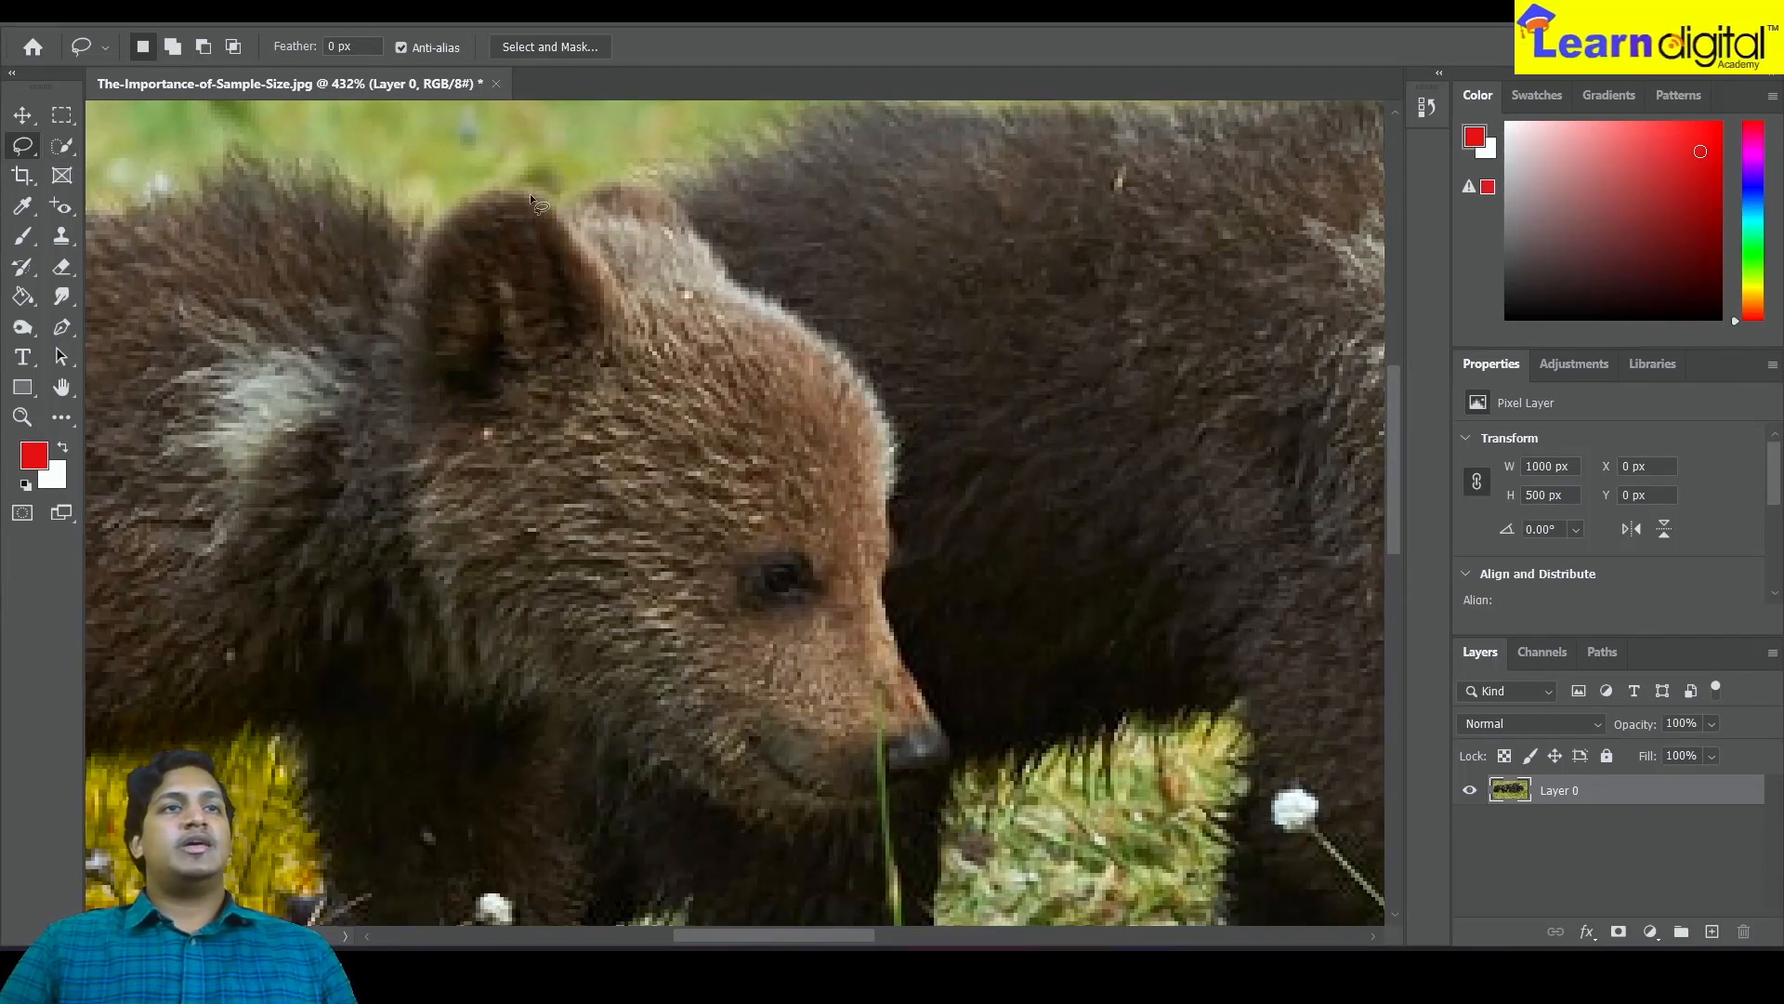
pyautogui.moveTo(557, 199); pyautogui.dragTo(632, 178)
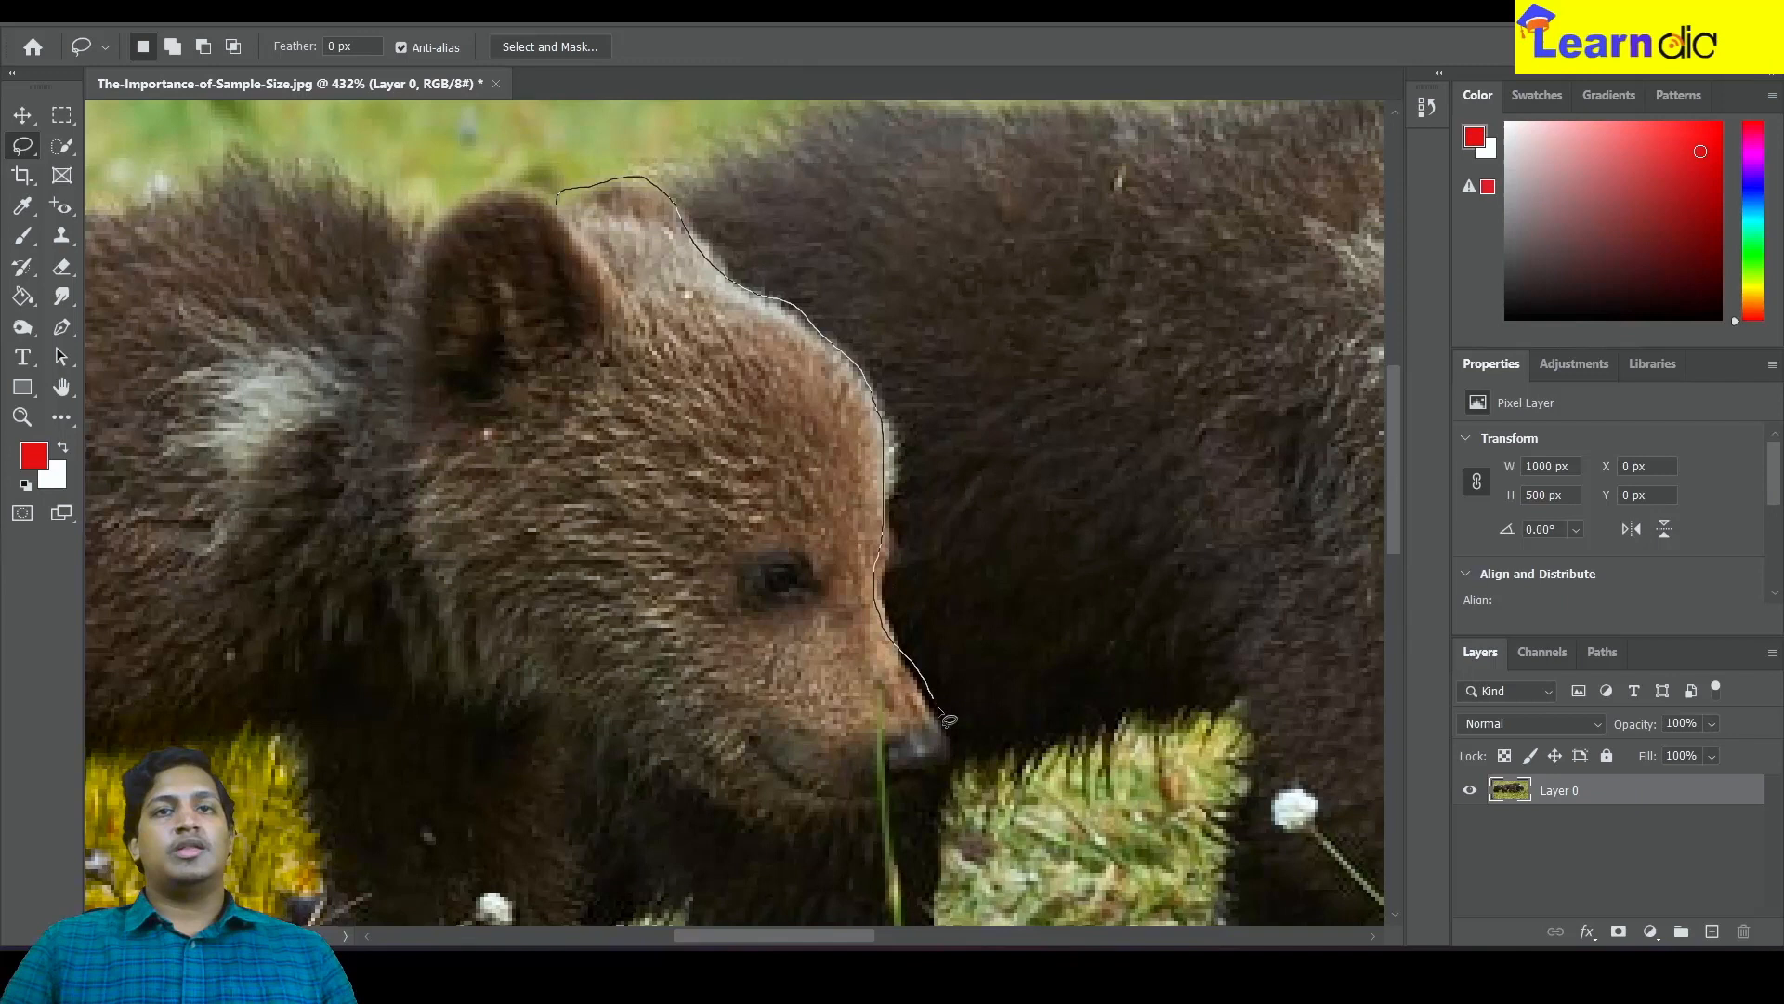
pyautogui.moveTo(960, 762)
pyautogui.mouseDown()
pyautogui.moveTo(895, 809)
pyautogui.moveTo(813, 826)
pyautogui.moveTo(722, 805)
pyautogui.mouseUp()
pyautogui.moveTo(597, 731)
pyautogui.mouseDown()
pyautogui.moveTo(462, 606)
pyautogui.moveTo(405, 449)
pyautogui.moveTo(405, 331)
pyautogui.moveTo(452, 207)
pyautogui.moveTo(558, 199)
pyautogui.mouseUp()
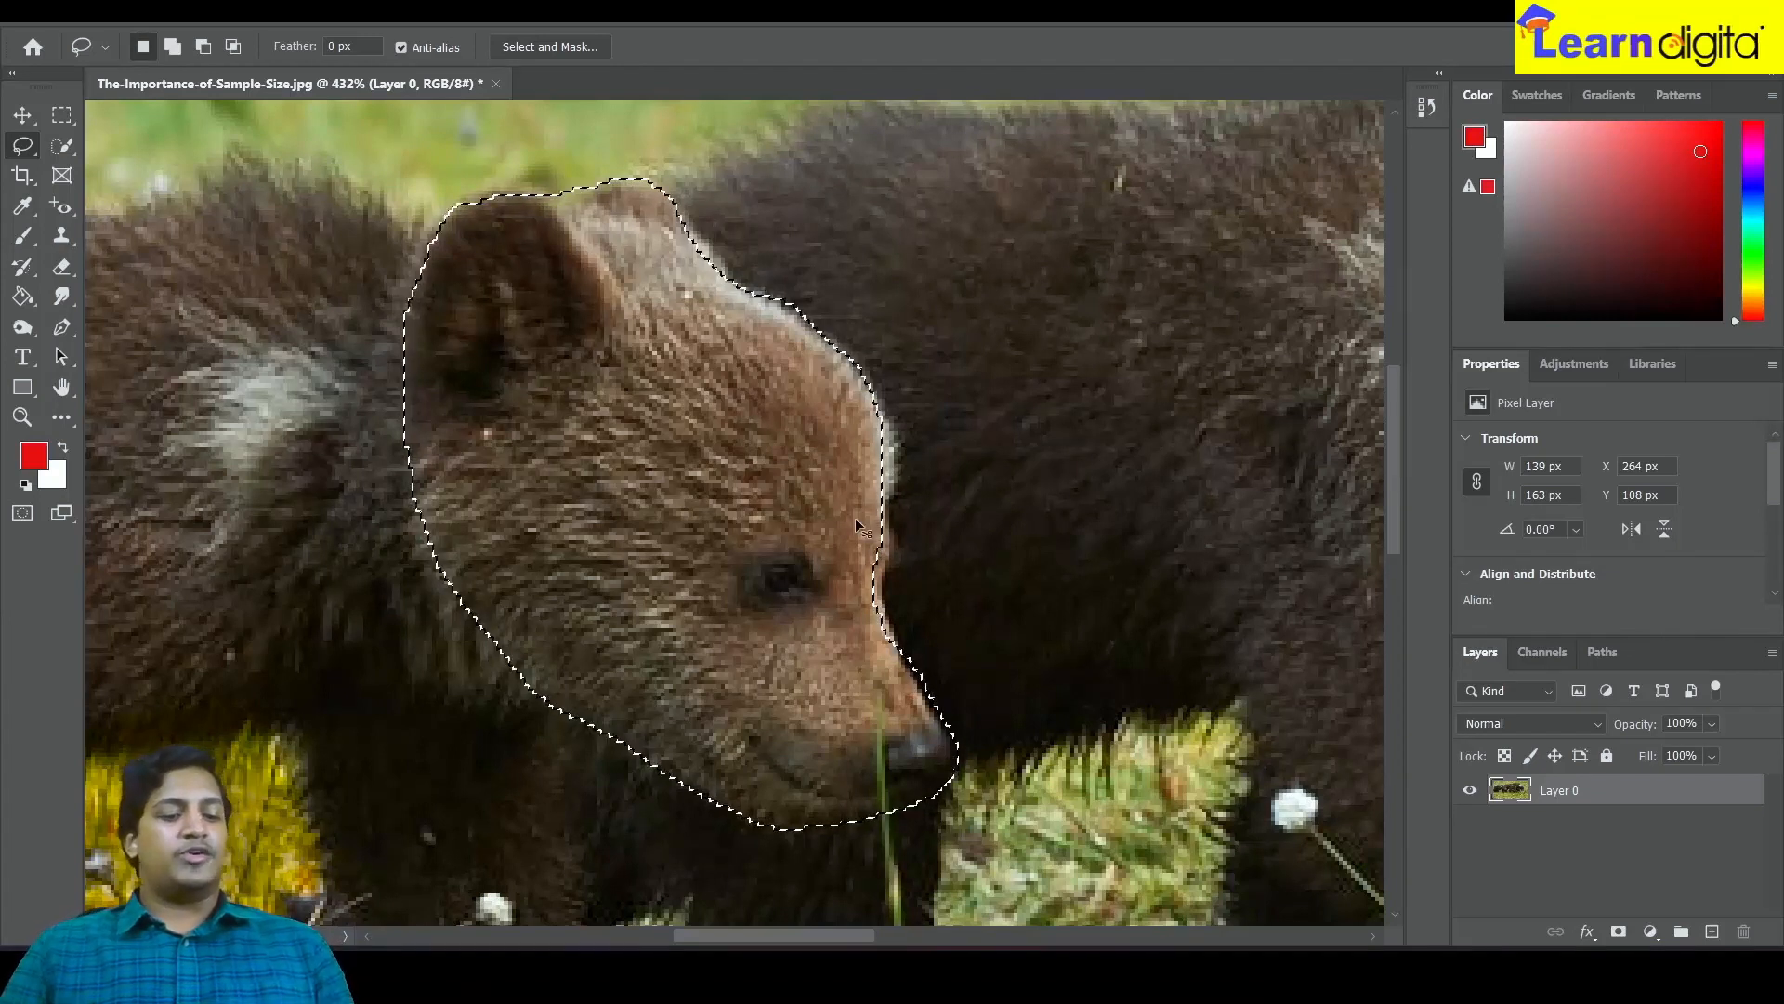
# Copy the lasso selection onto a new layer and hide the original layer to preview the cutout
pyautogui.hotkey('ctrl', 'j')
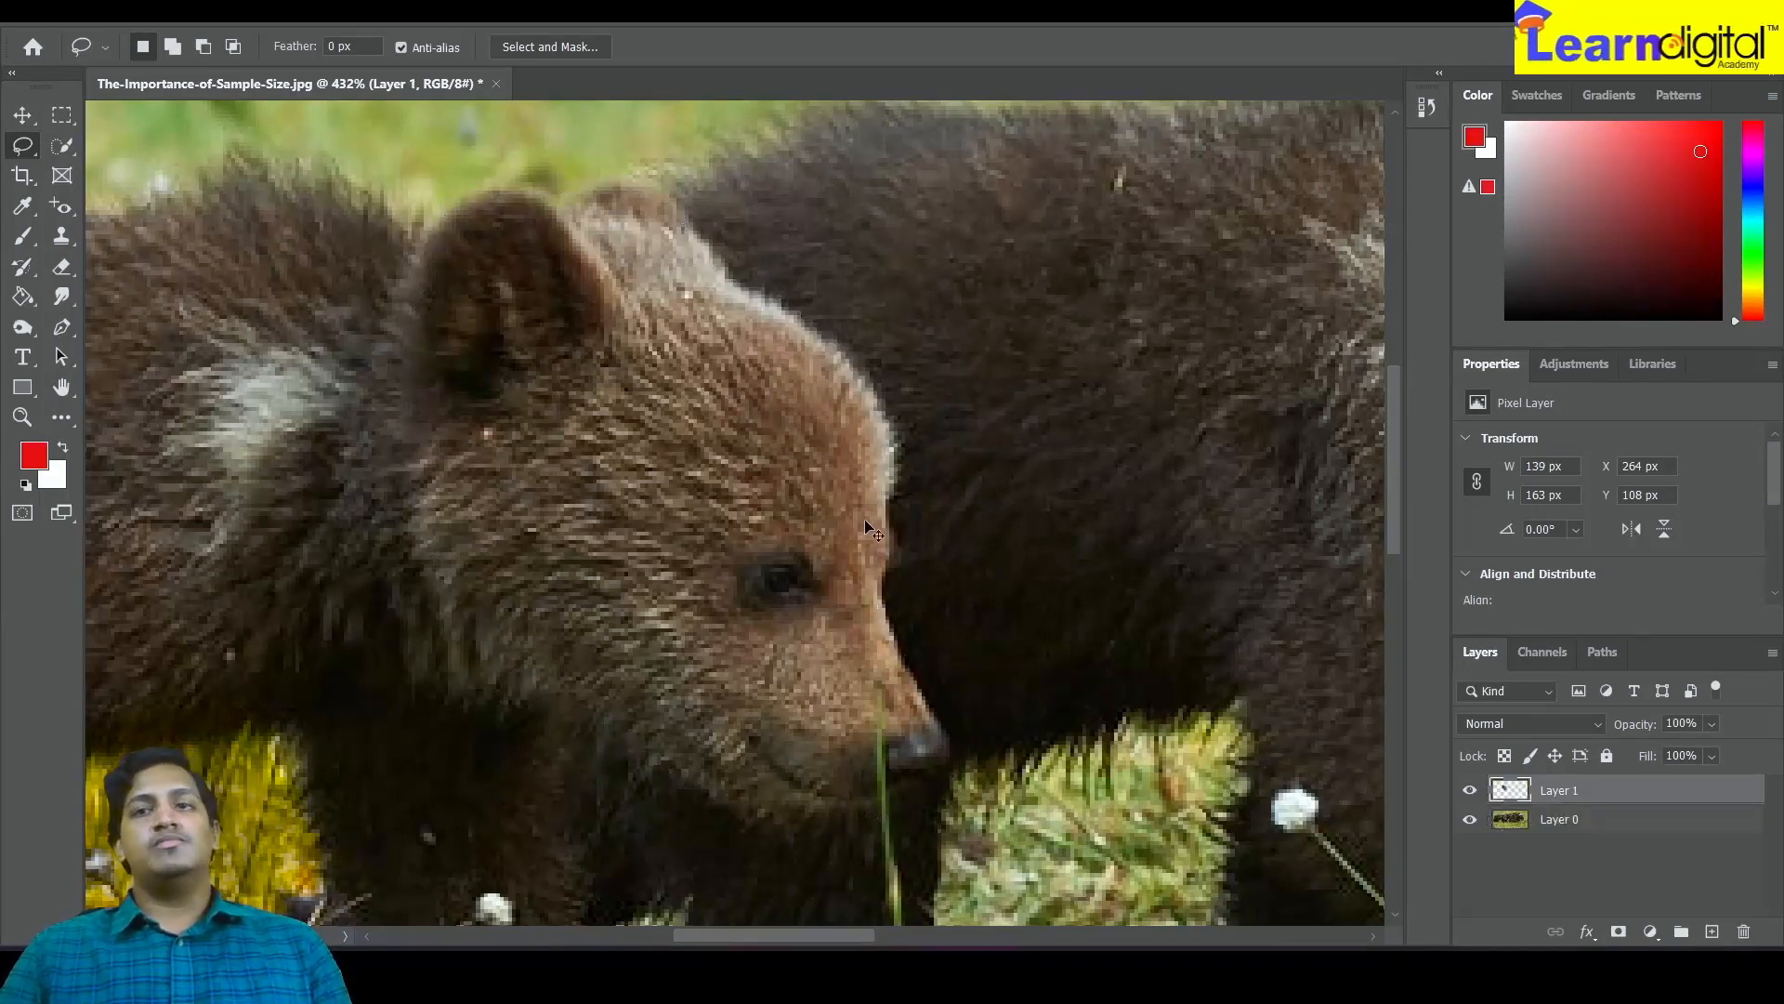
pyautogui.click(1471, 820)
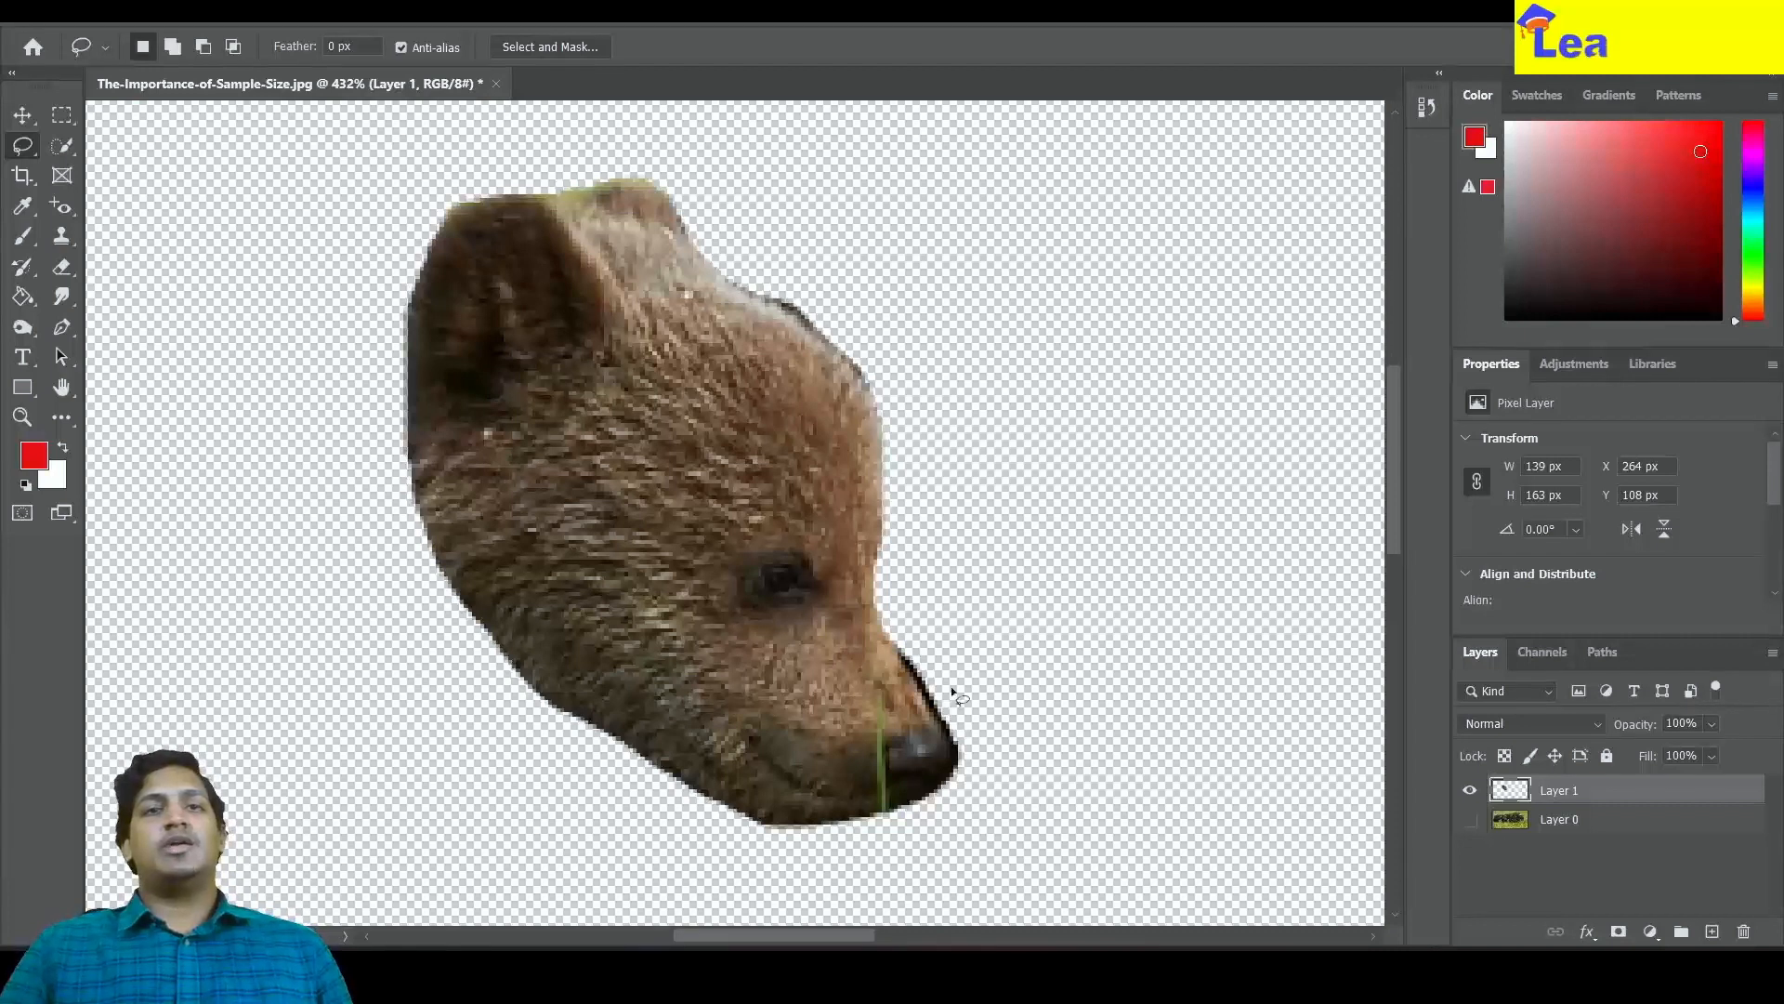
pyautogui.scroll(-5, 834, 567)
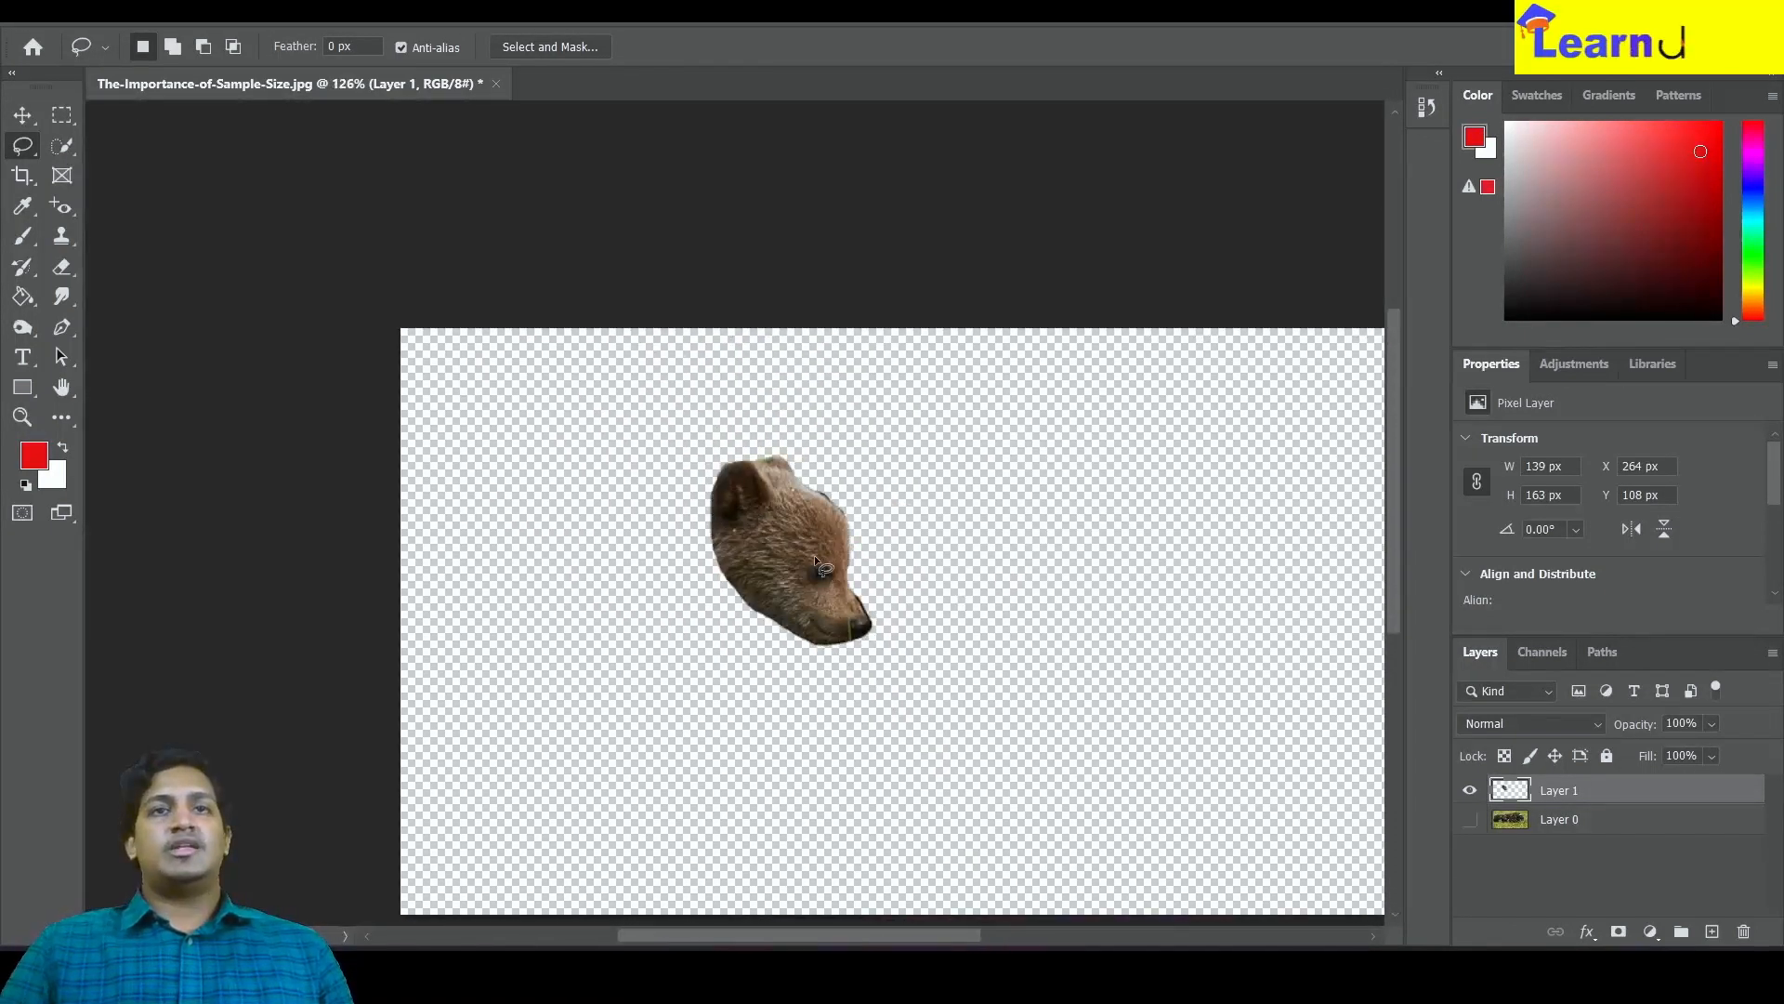
pyautogui.scroll(1, 823, 562)
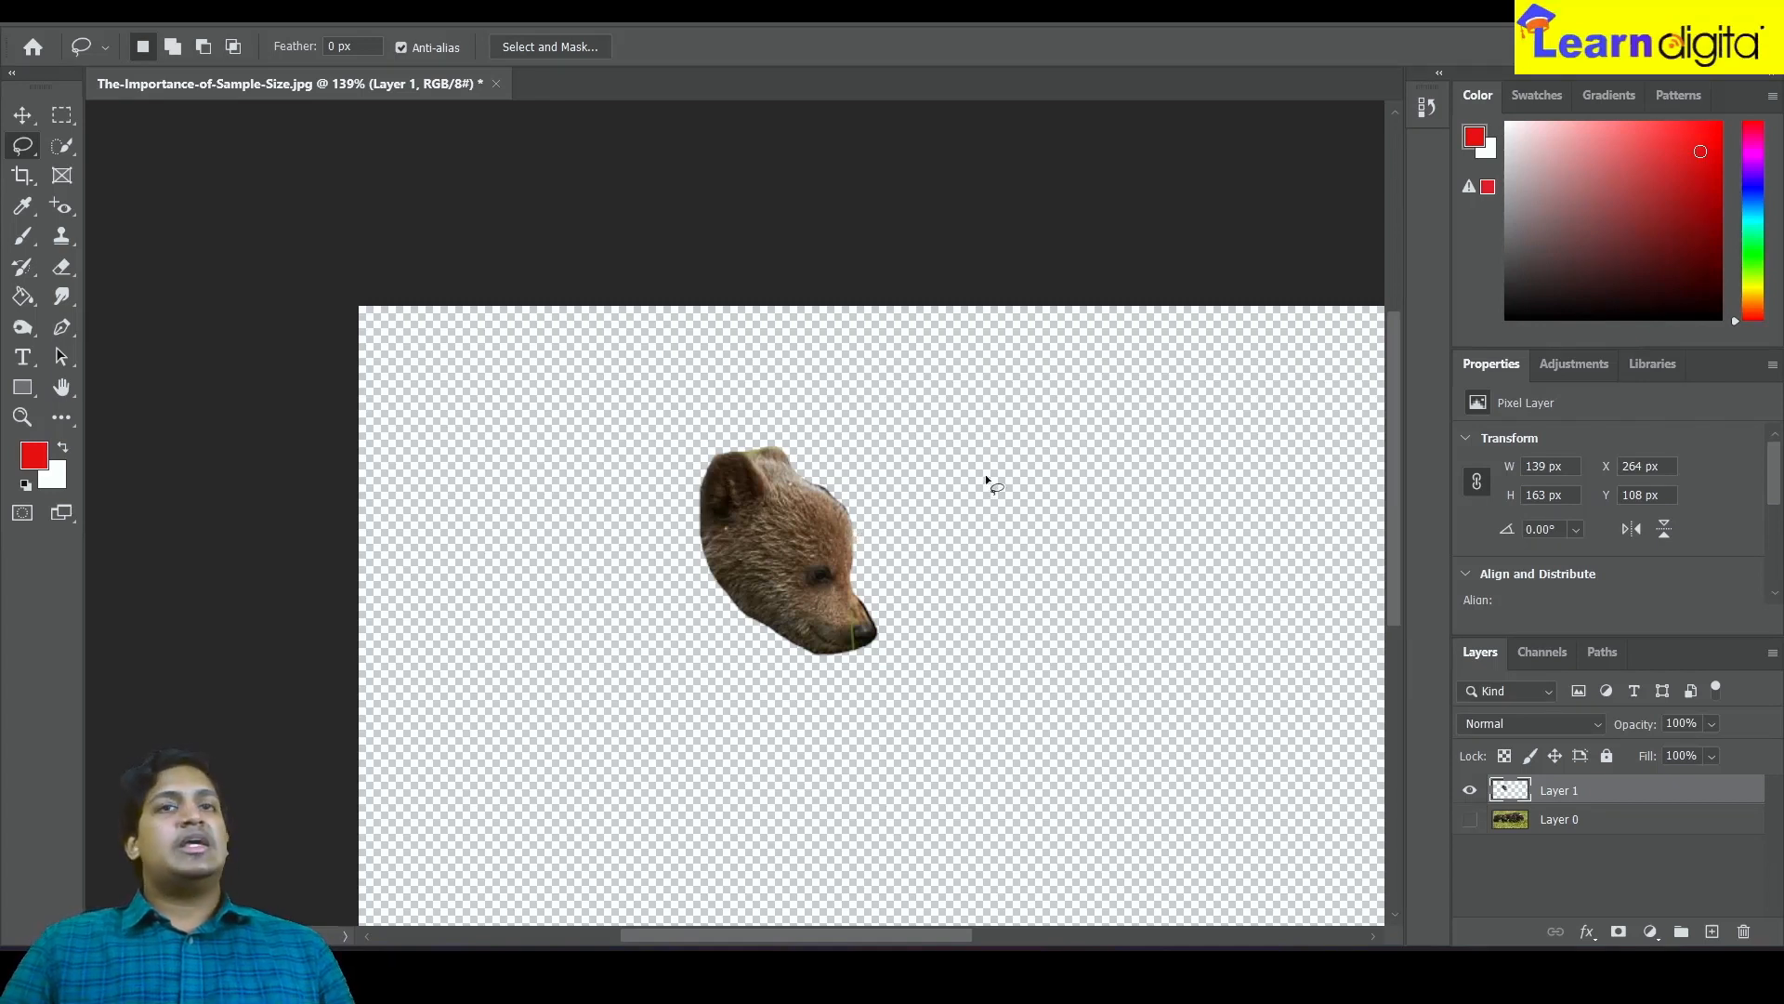
# Undo the layer copy and clear the selection
pyautogui.hotkey('ctrl', 'z')
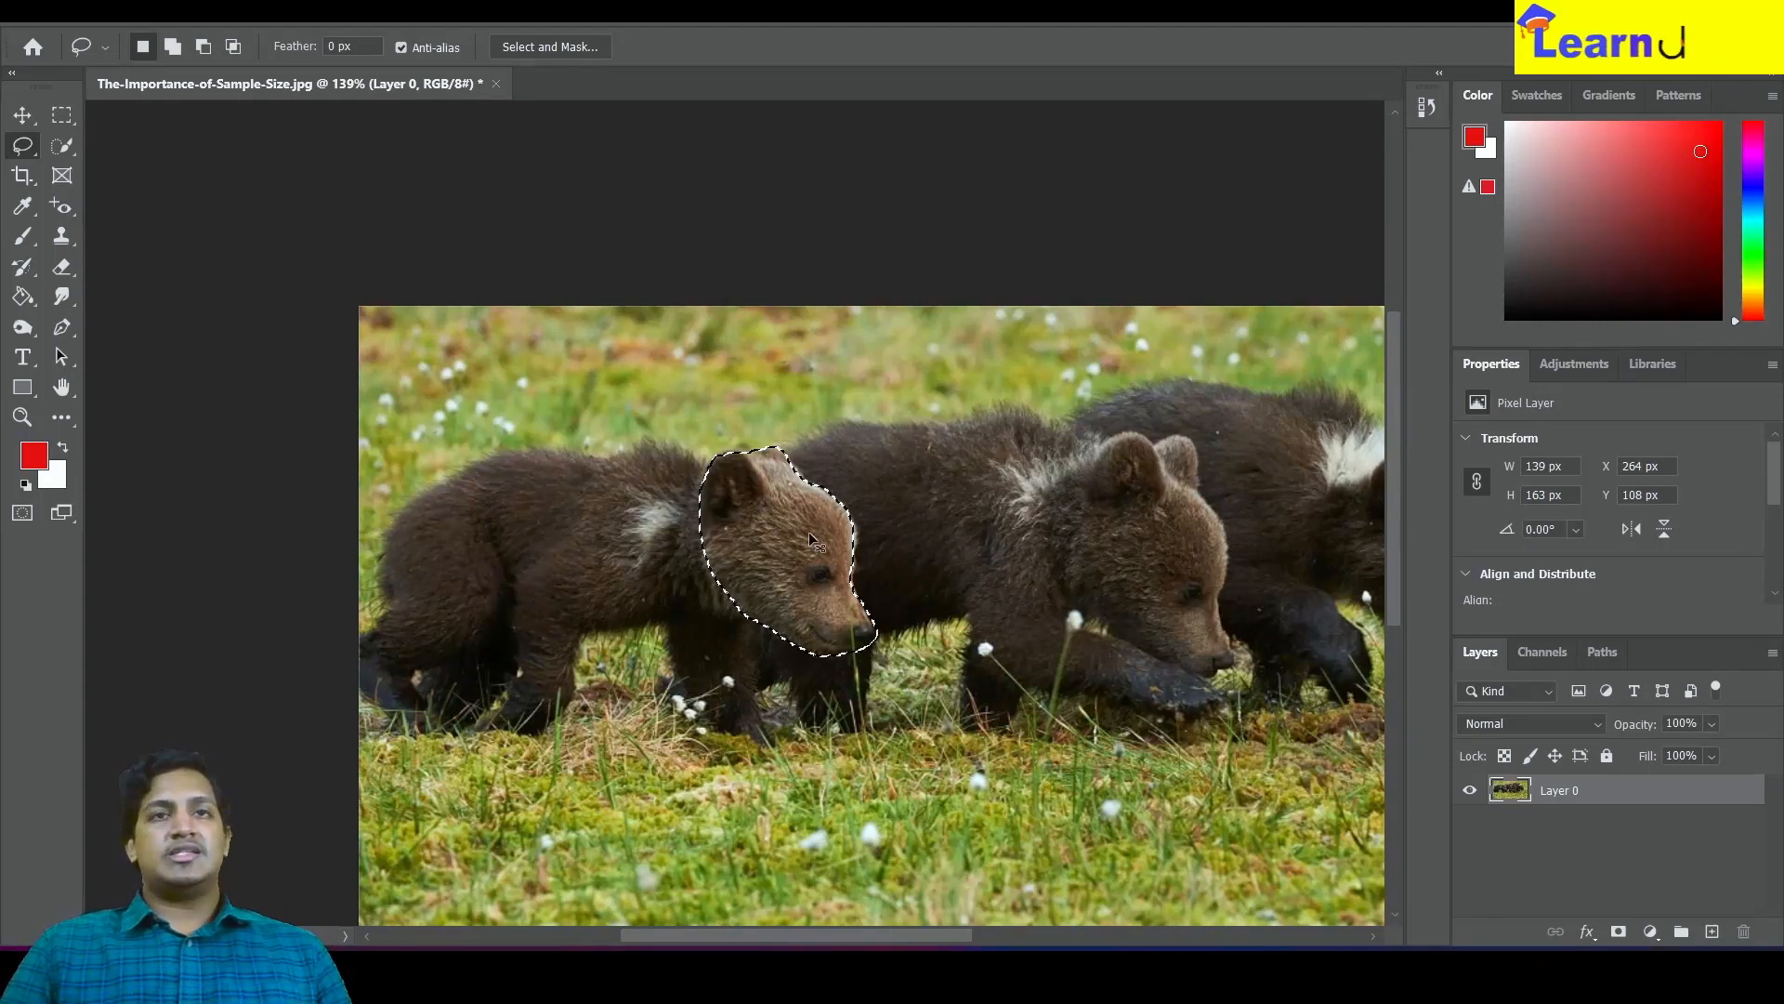
pyautogui.hotkey('ctrl', 'd')
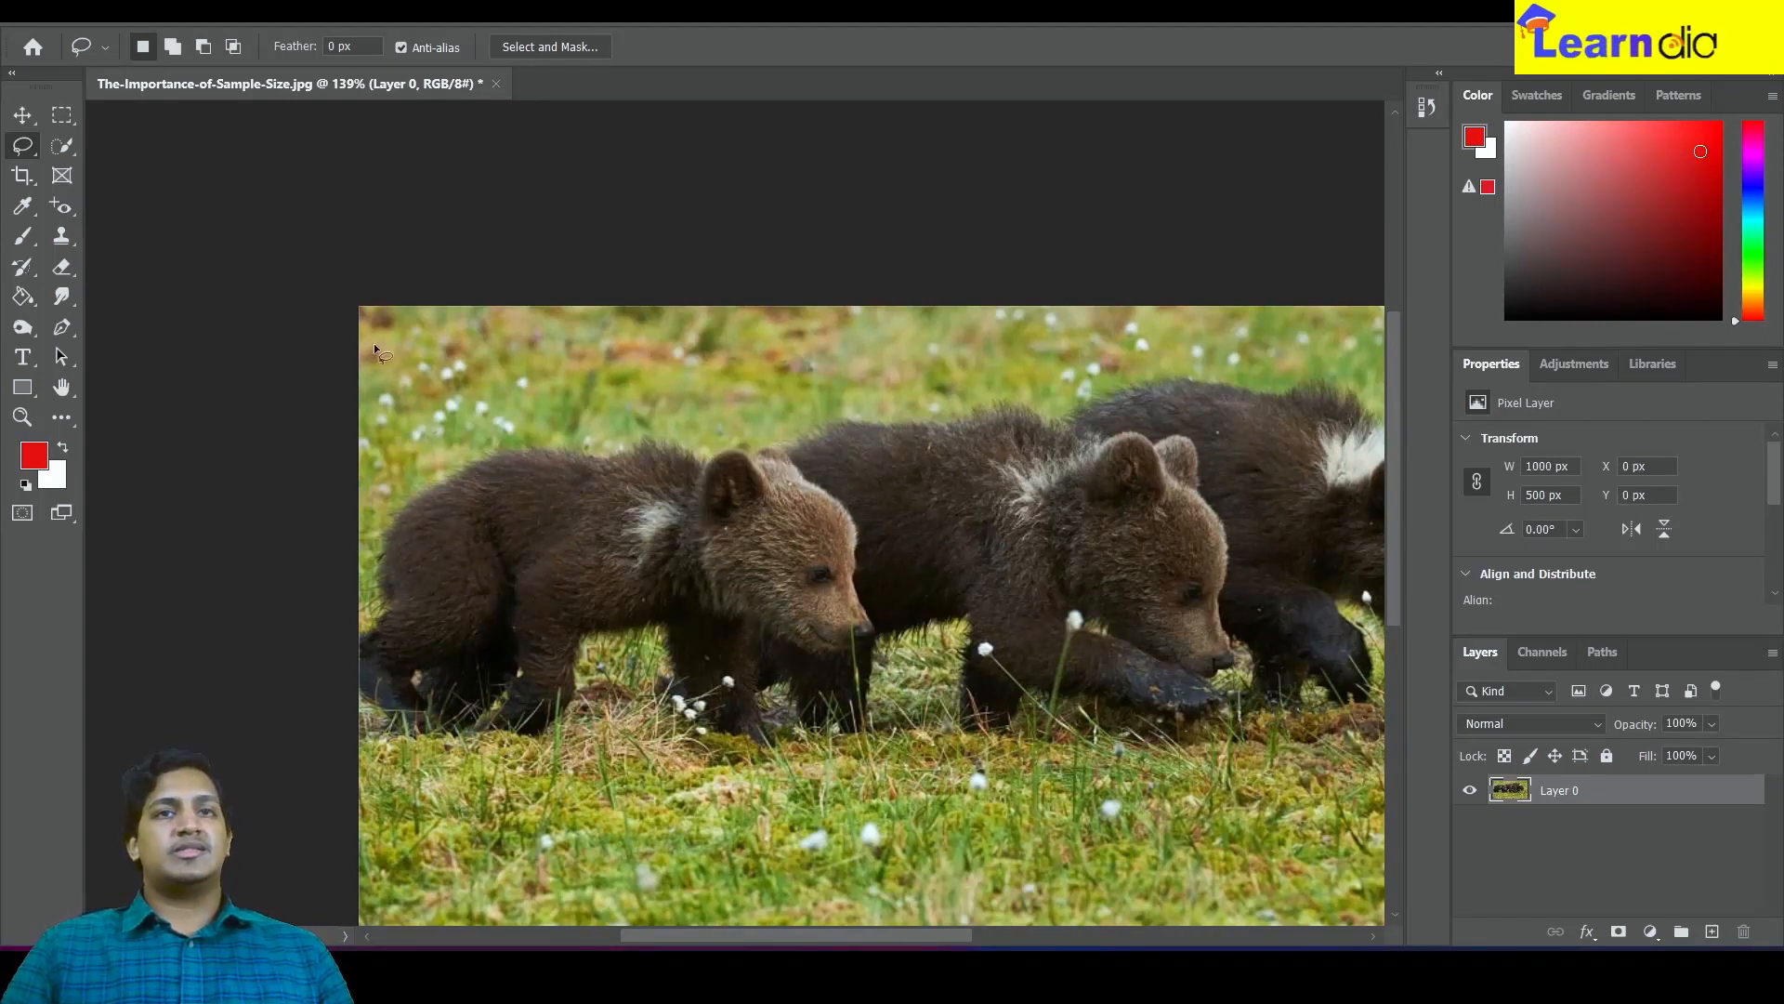
# Switch to the Polygonal Lasso, zoom in, and place points along the top of the cub's head and down its snout
pyautogui.rightClick(24, 151)
pyautogui.click(104, 165)
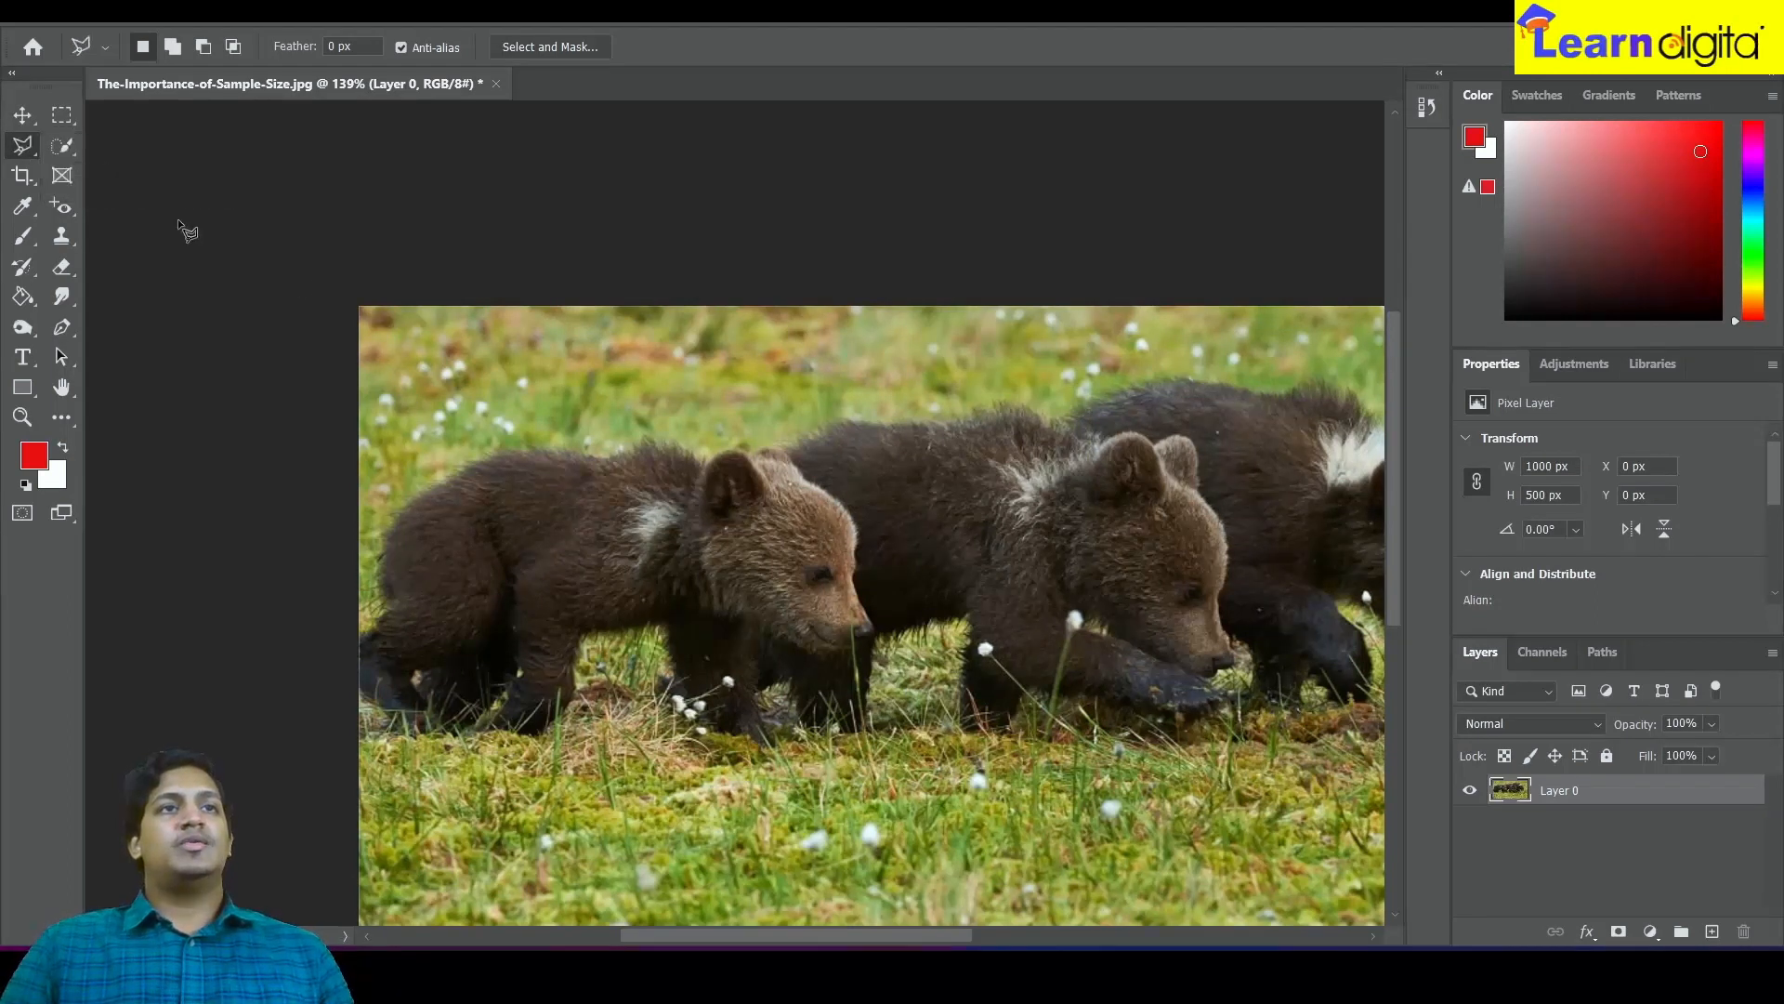
pyautogui.scroll(5, 827, 499)
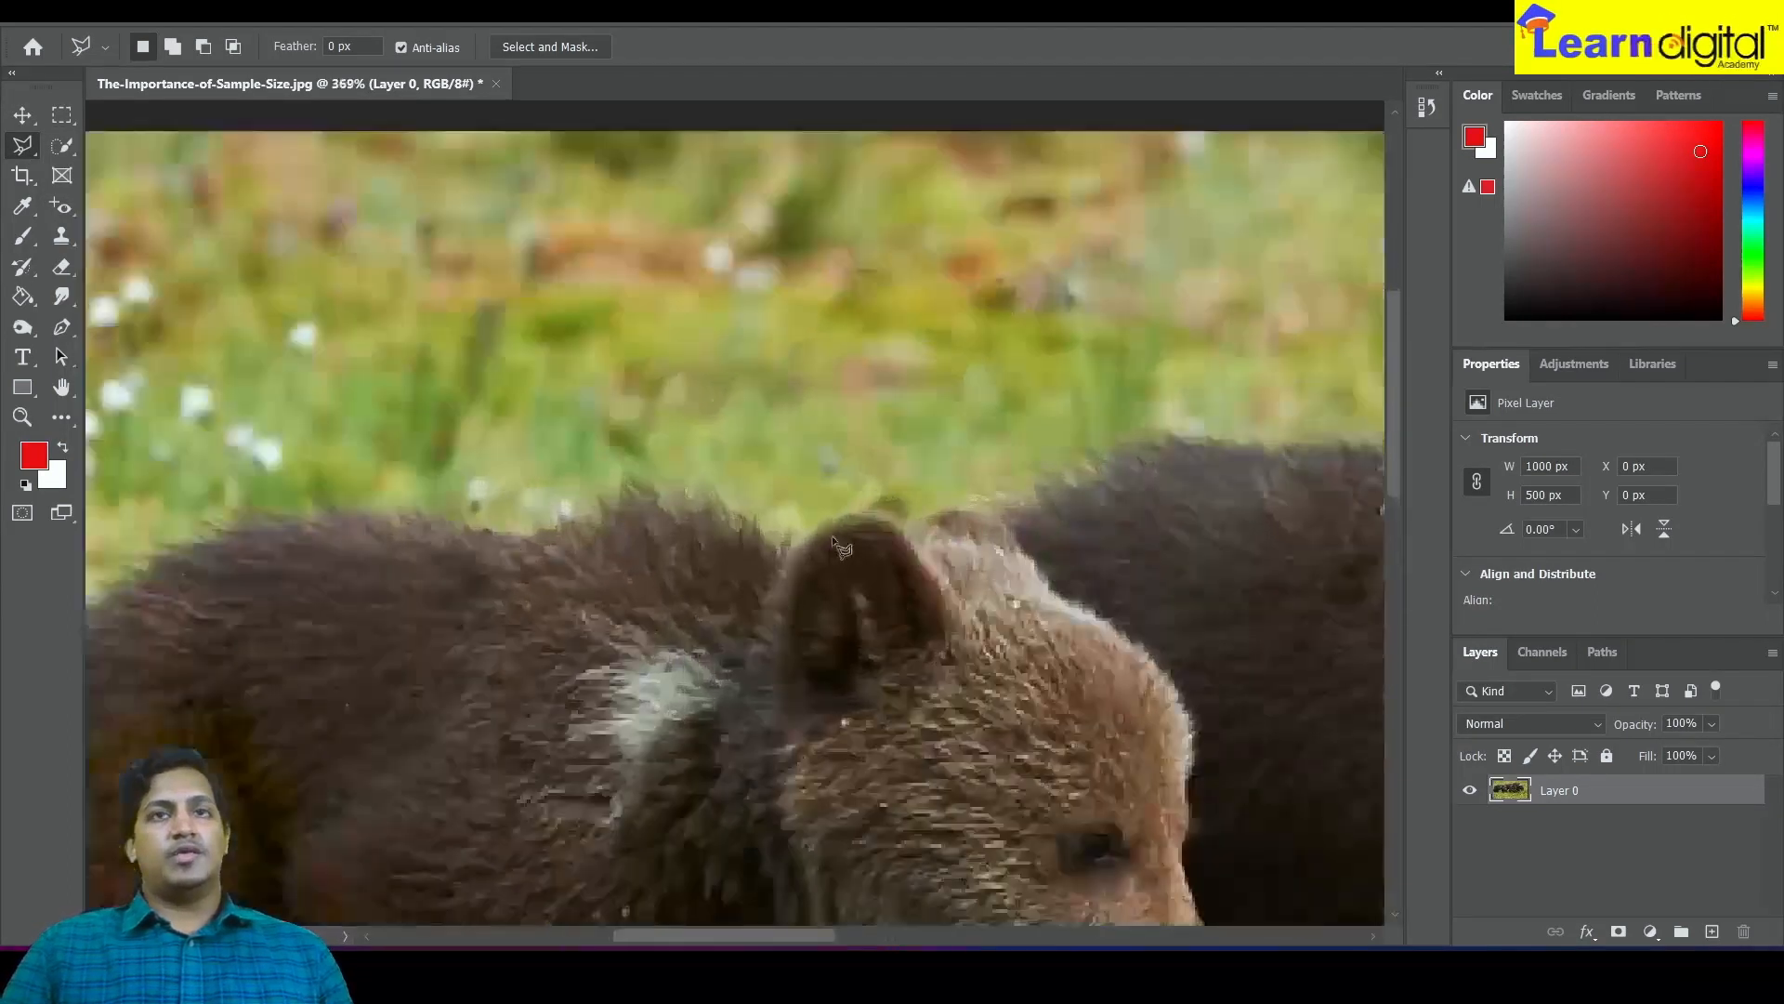
pyautogui.moveTo(694, 408); pyautogui.dragTo(666, 389)
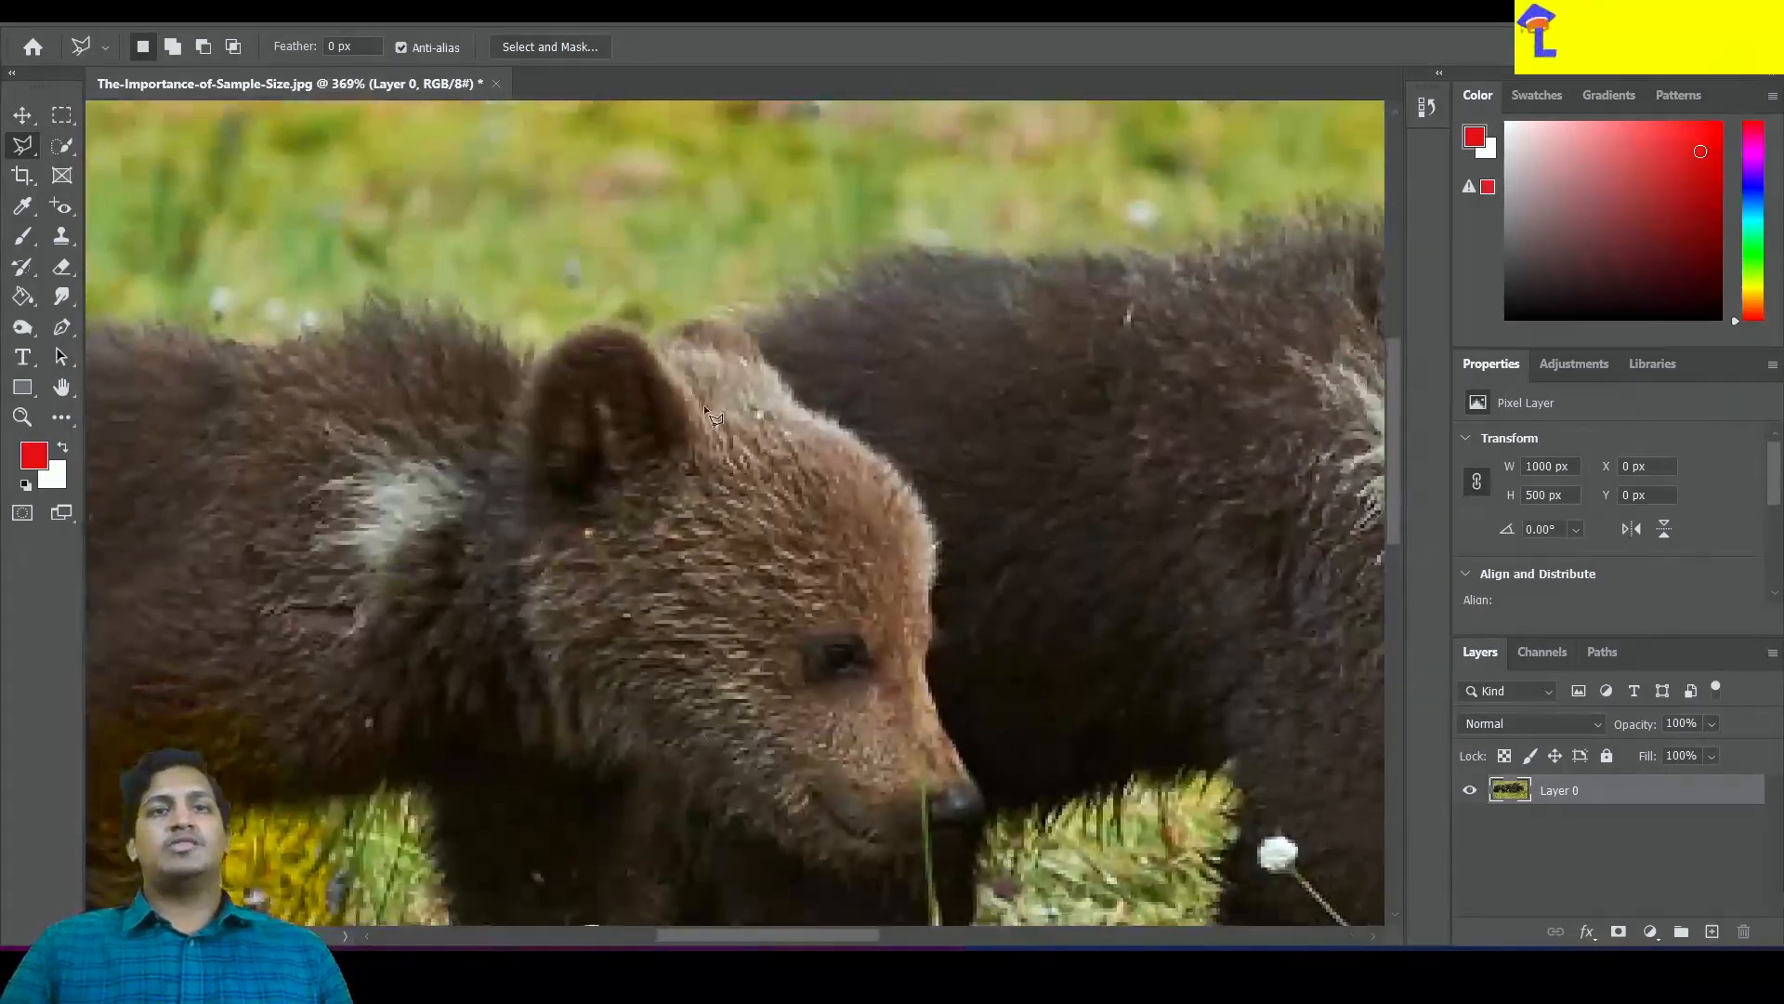
pyautogui.click(656, 336)
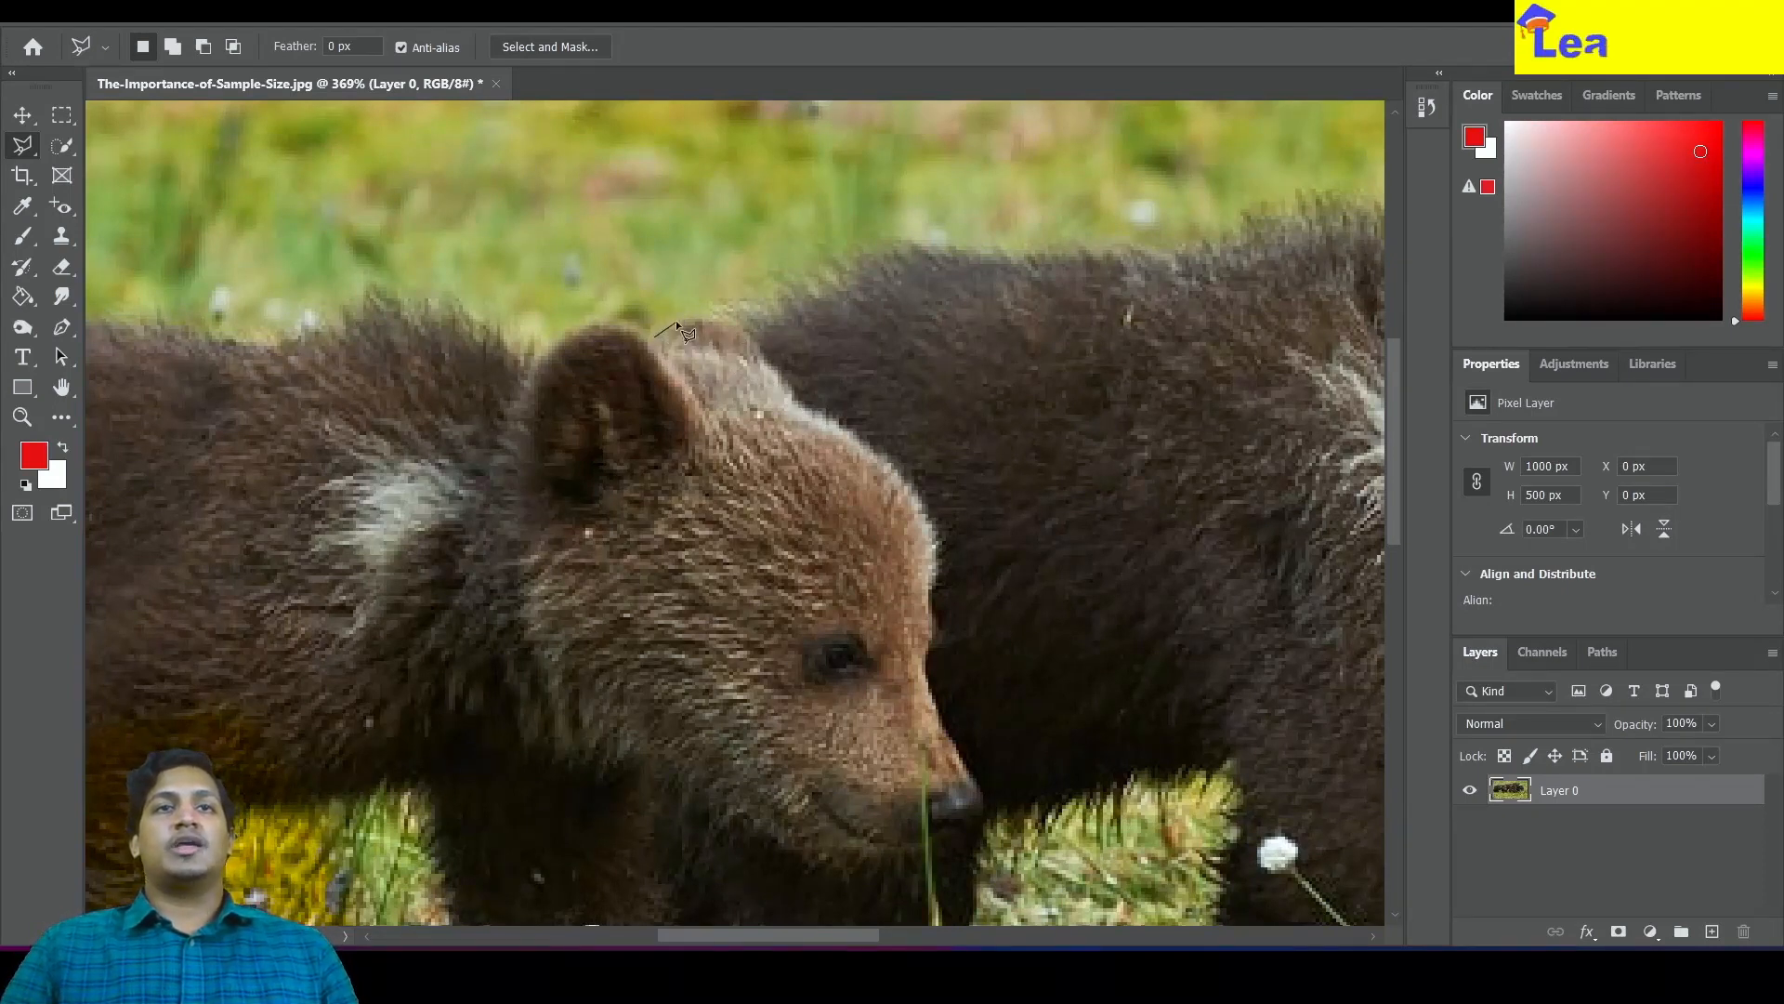
pyautogui.click(721, 313)
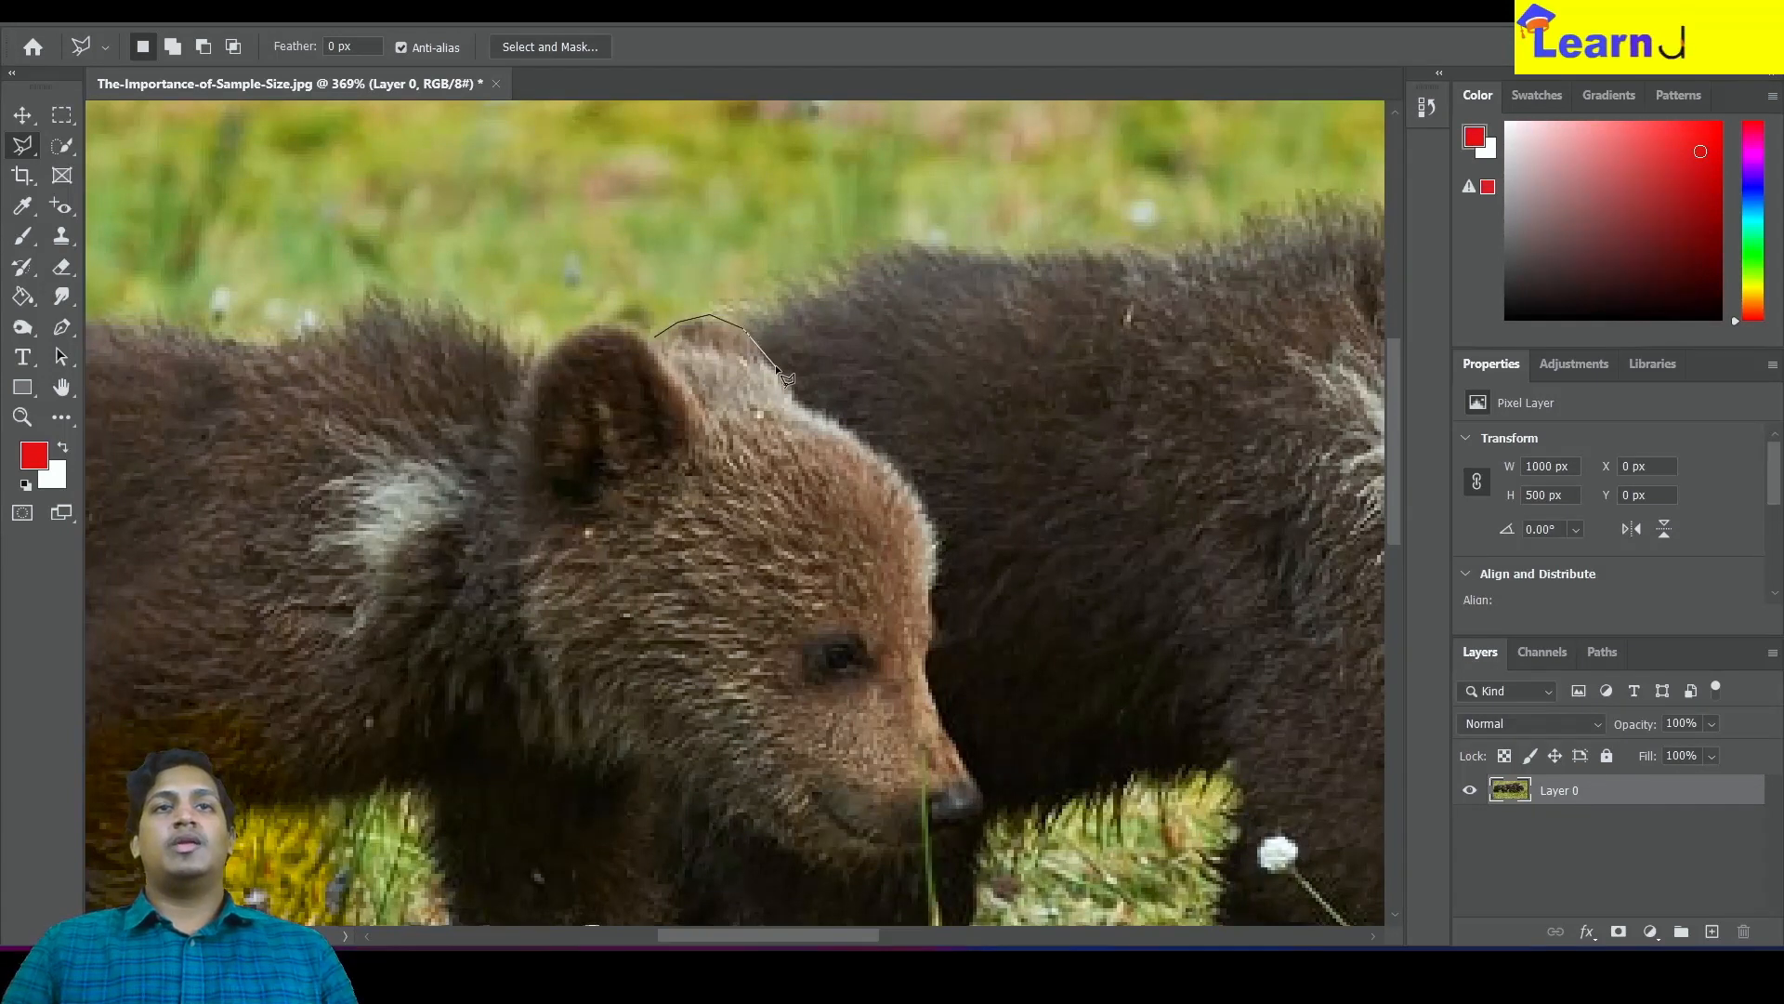
pyautogui.click(813, 413)
pyautogui.click(844, 430)
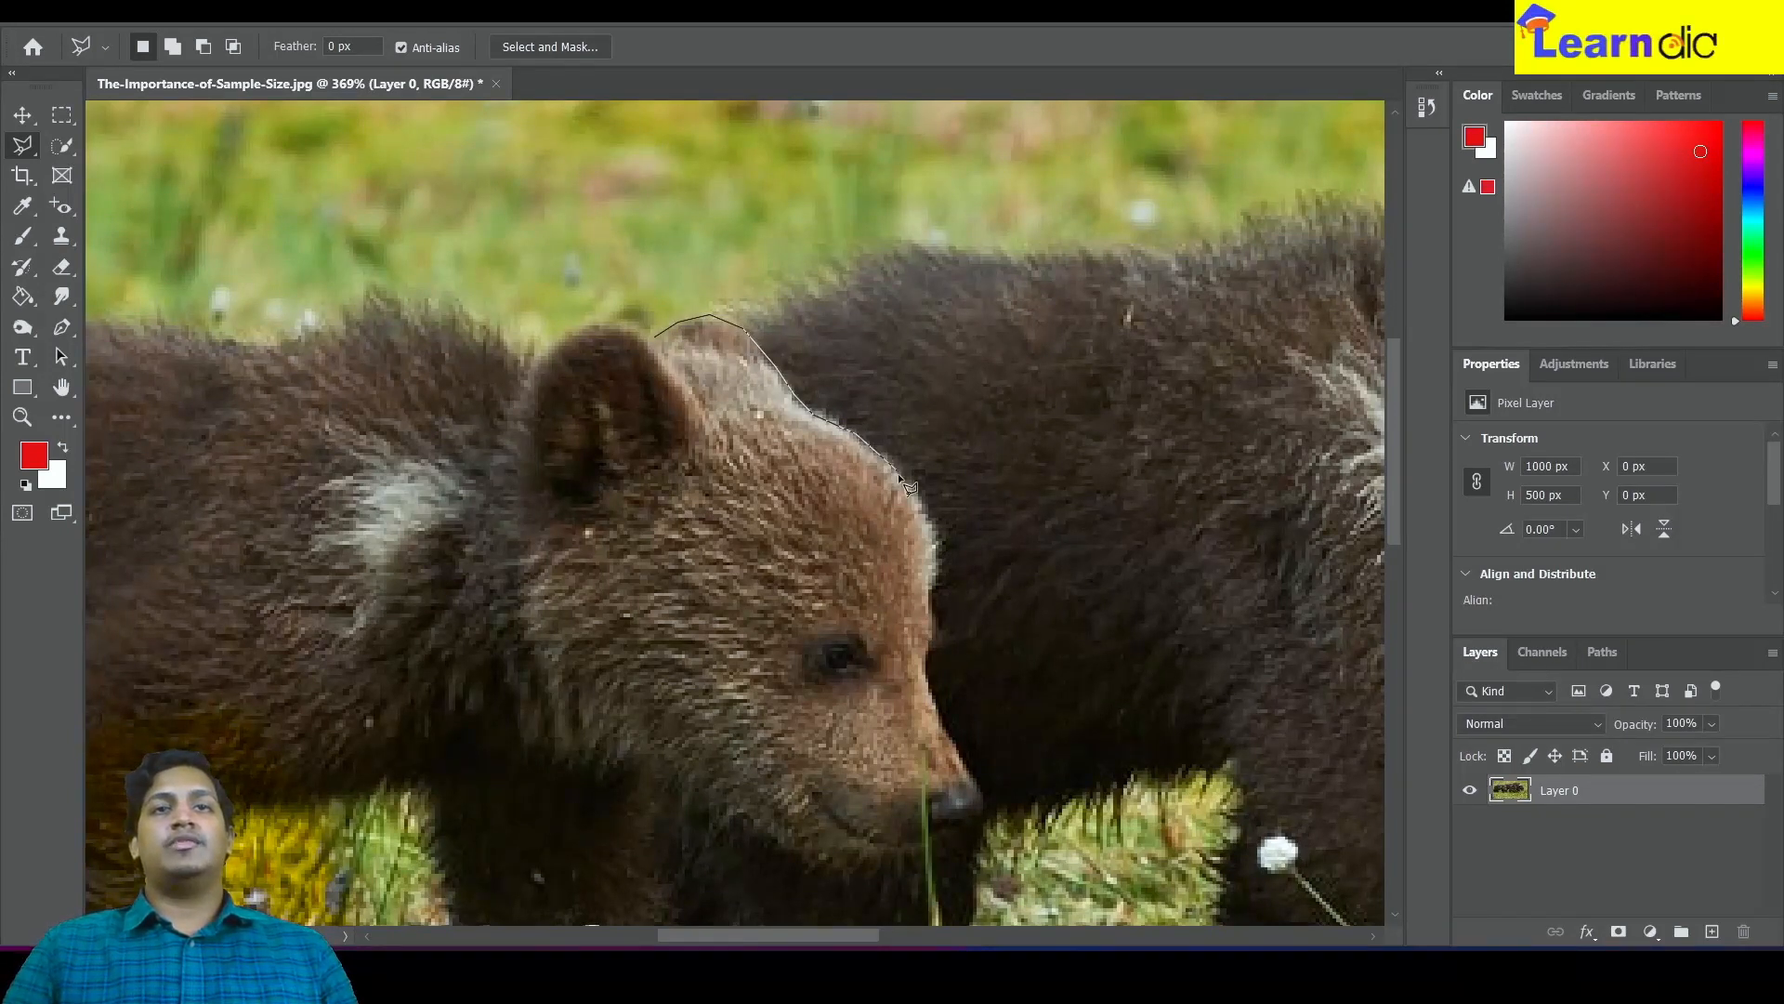
pyautogui.click(929, 699)
pyautogui.click(964, 750)
pyautogui.click(980, 780)
pyautogui.click(980, 804)
pyautogui.click(976, 819)
pyautogui.click(930, 844)
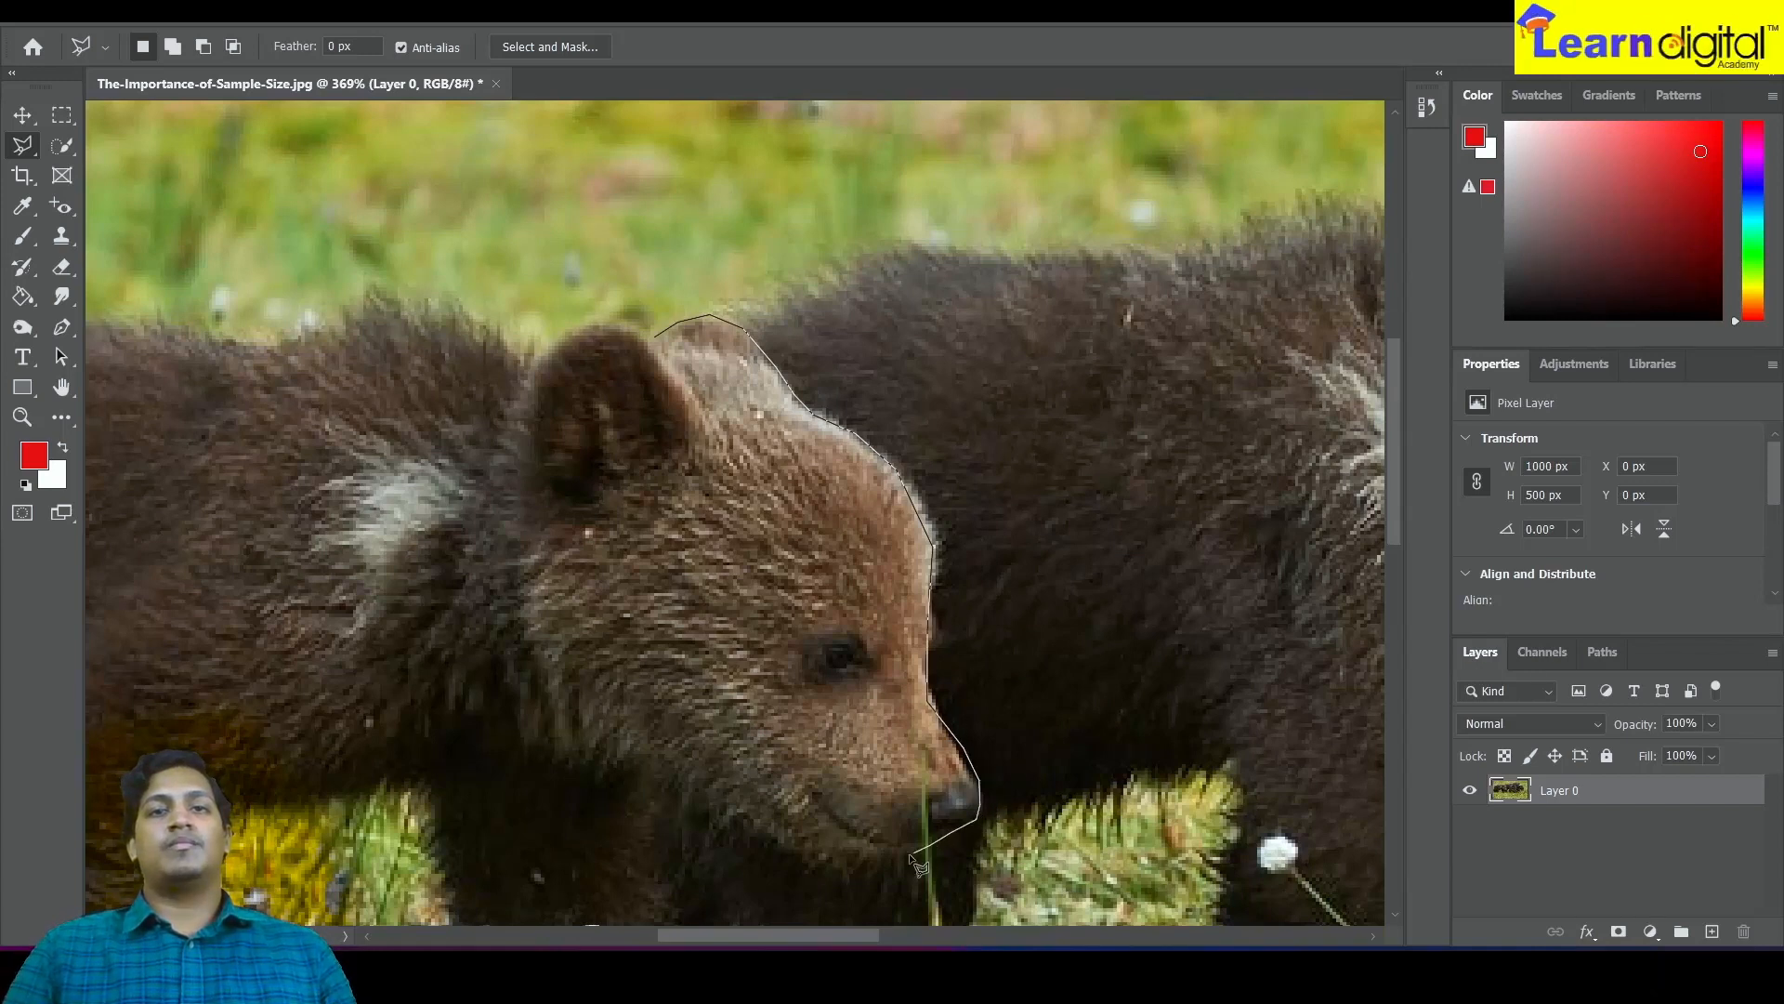
# Continue the polygon points along the jaw and back of the head, closing the selection at the starting point
pyautogui.click(896, 861)
pyautogui.click(847, 868)
pyautogui.click(790, 868)
pyautogui.click(600, 739)
pyautogui.click(547, 643)
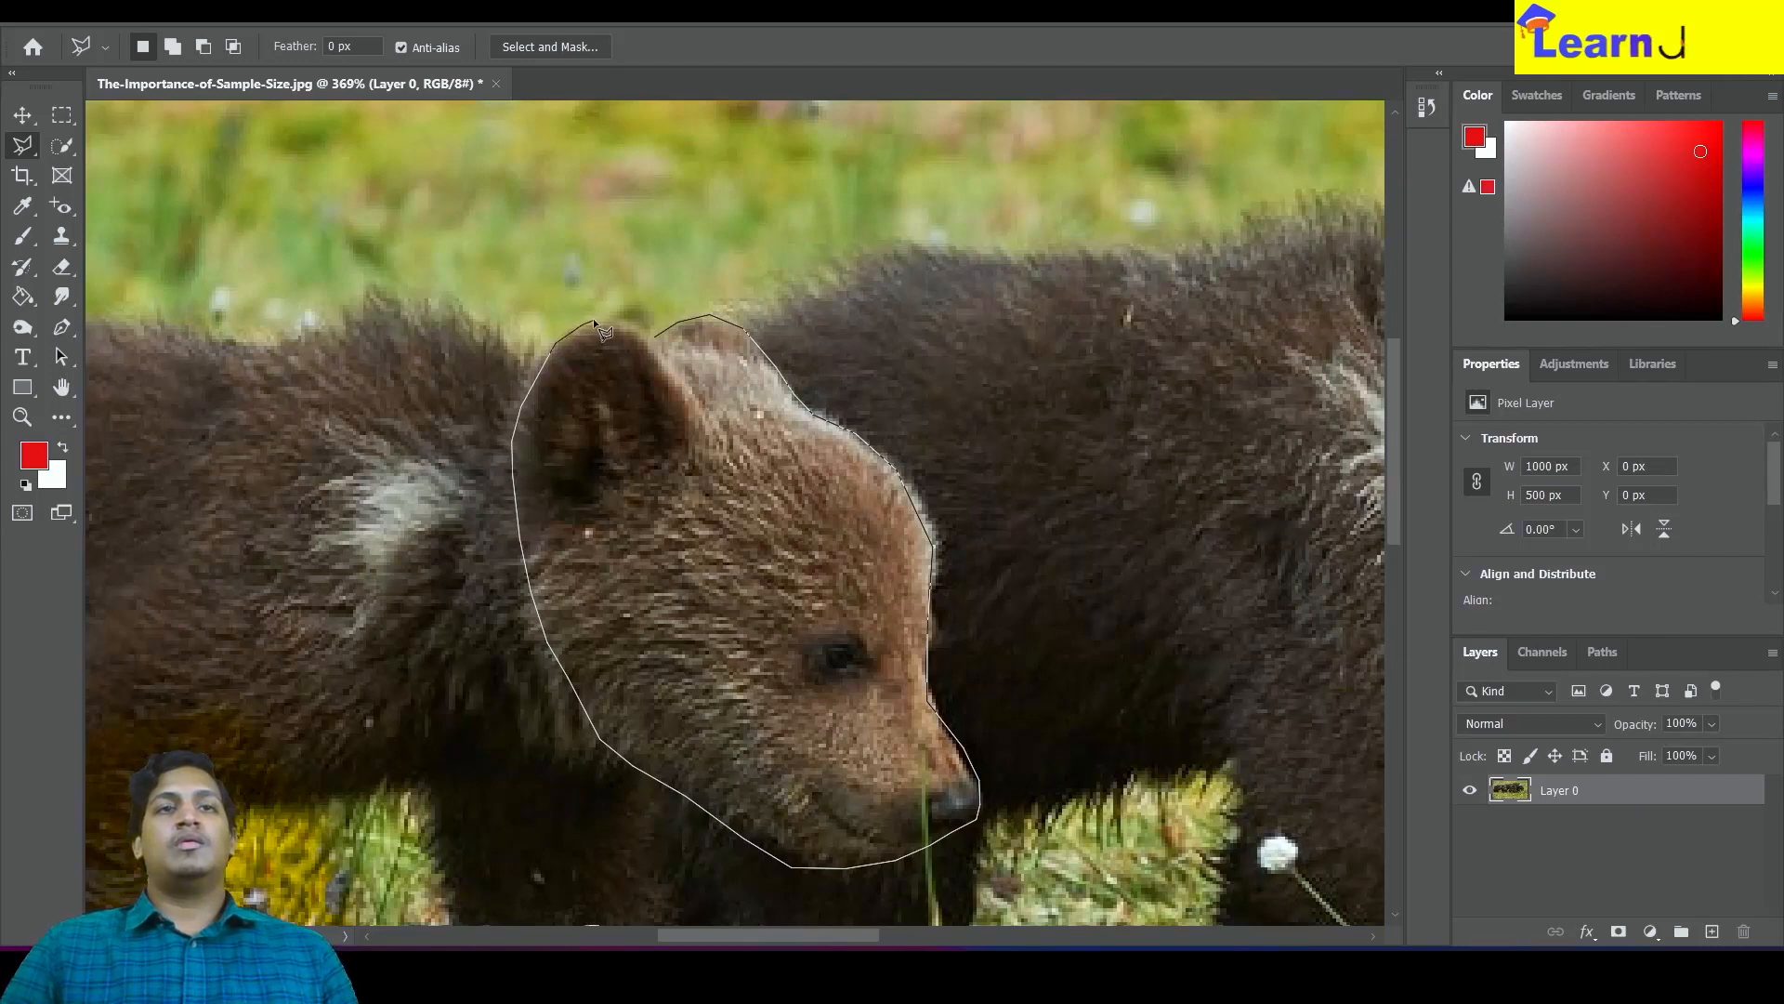
pyautogui.click(655, 333)
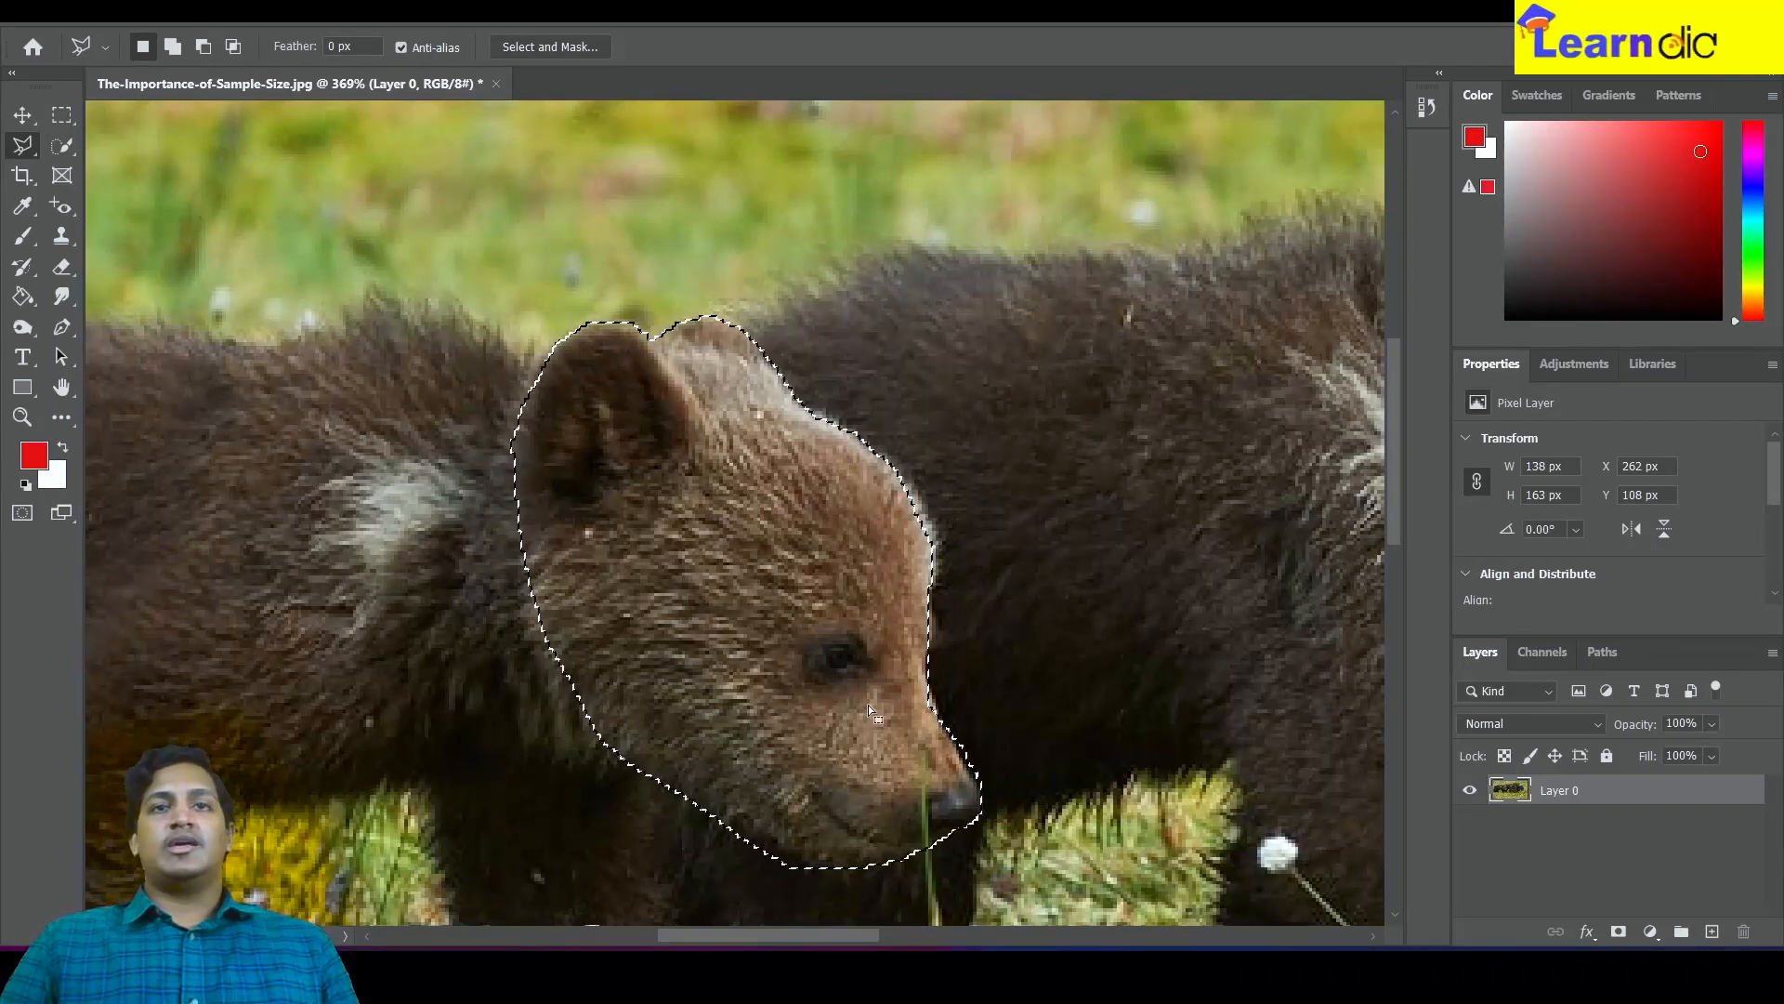
# Copy the polygon selection onto a new layer to preview it, then delete that layer and unhide the original
pyautogui.hotkey('ctrl', 'j')
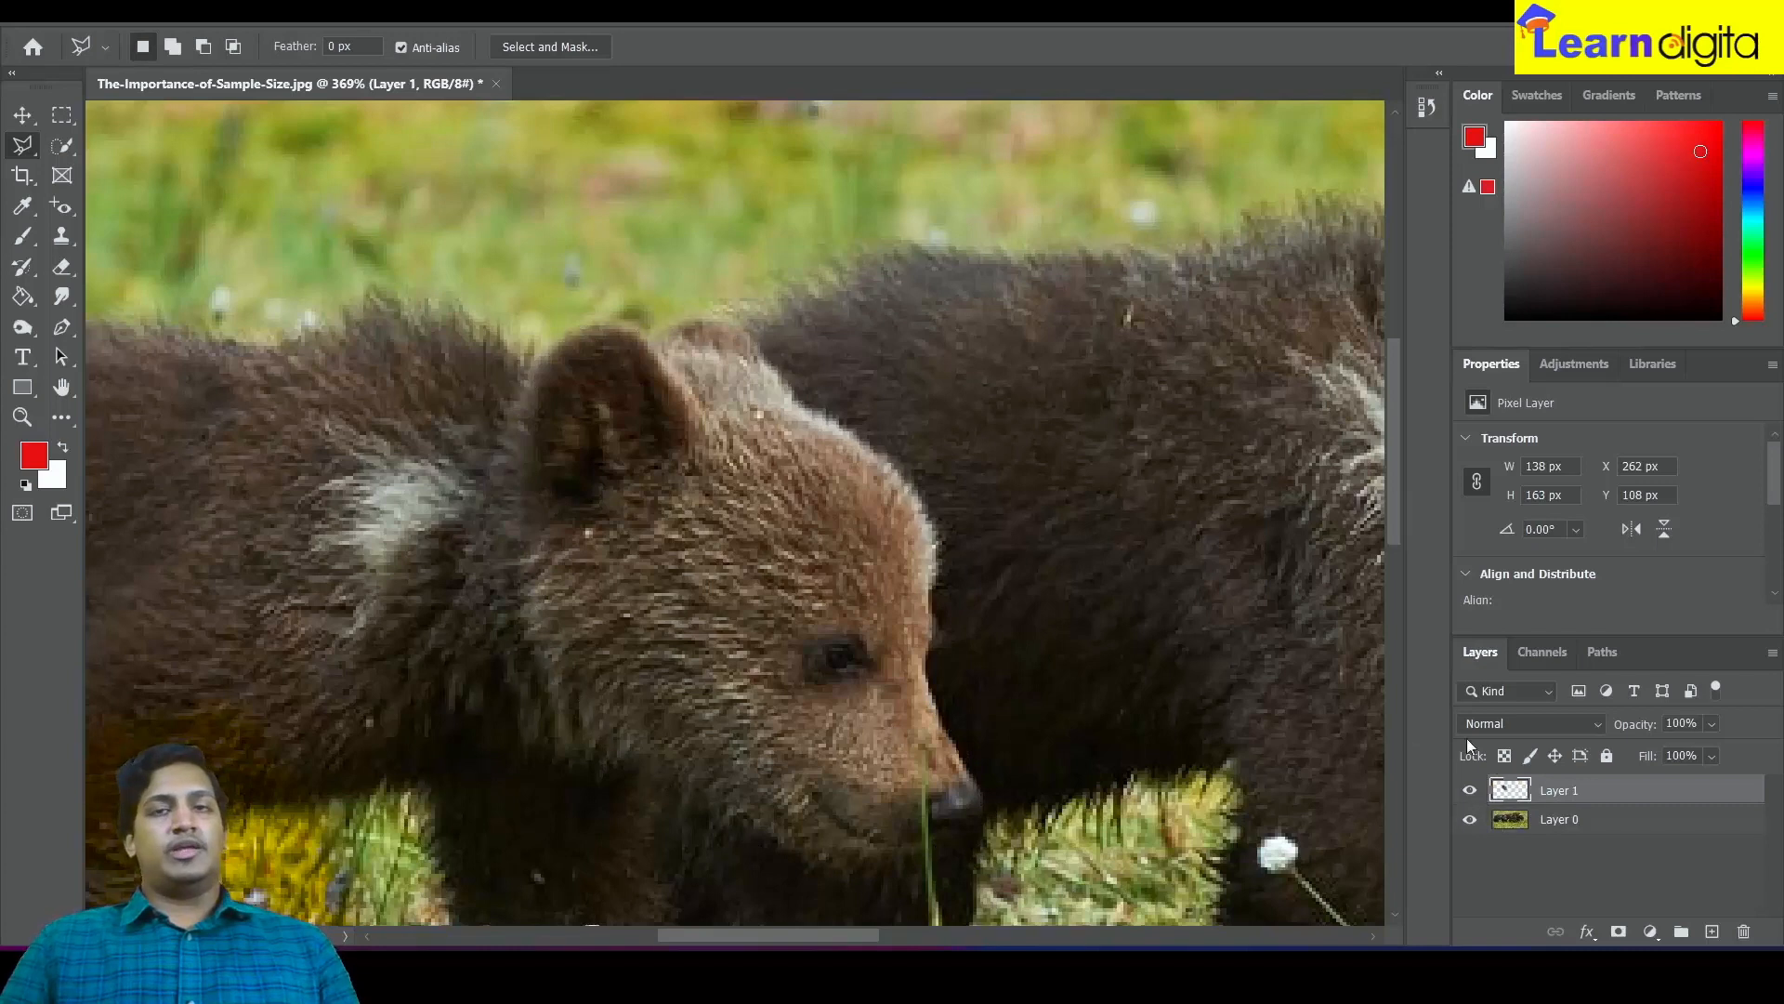
pyautogui.click(1469, 819)
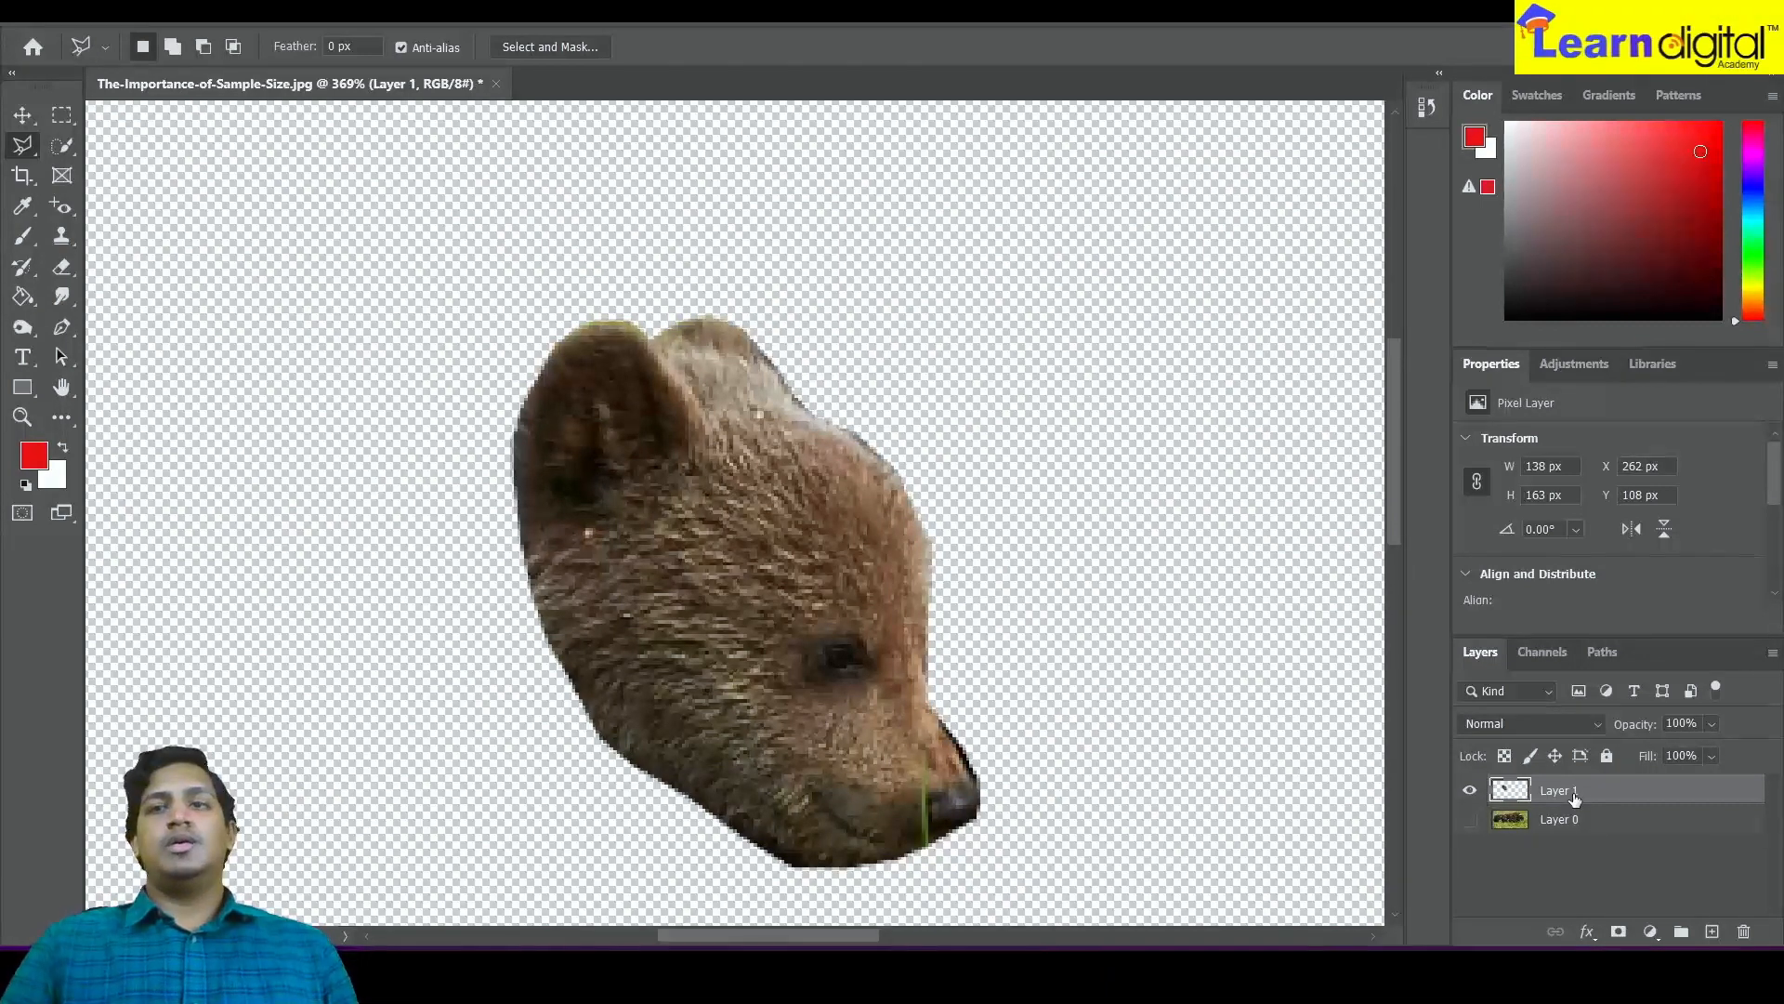
pyautogui.press('Delete')
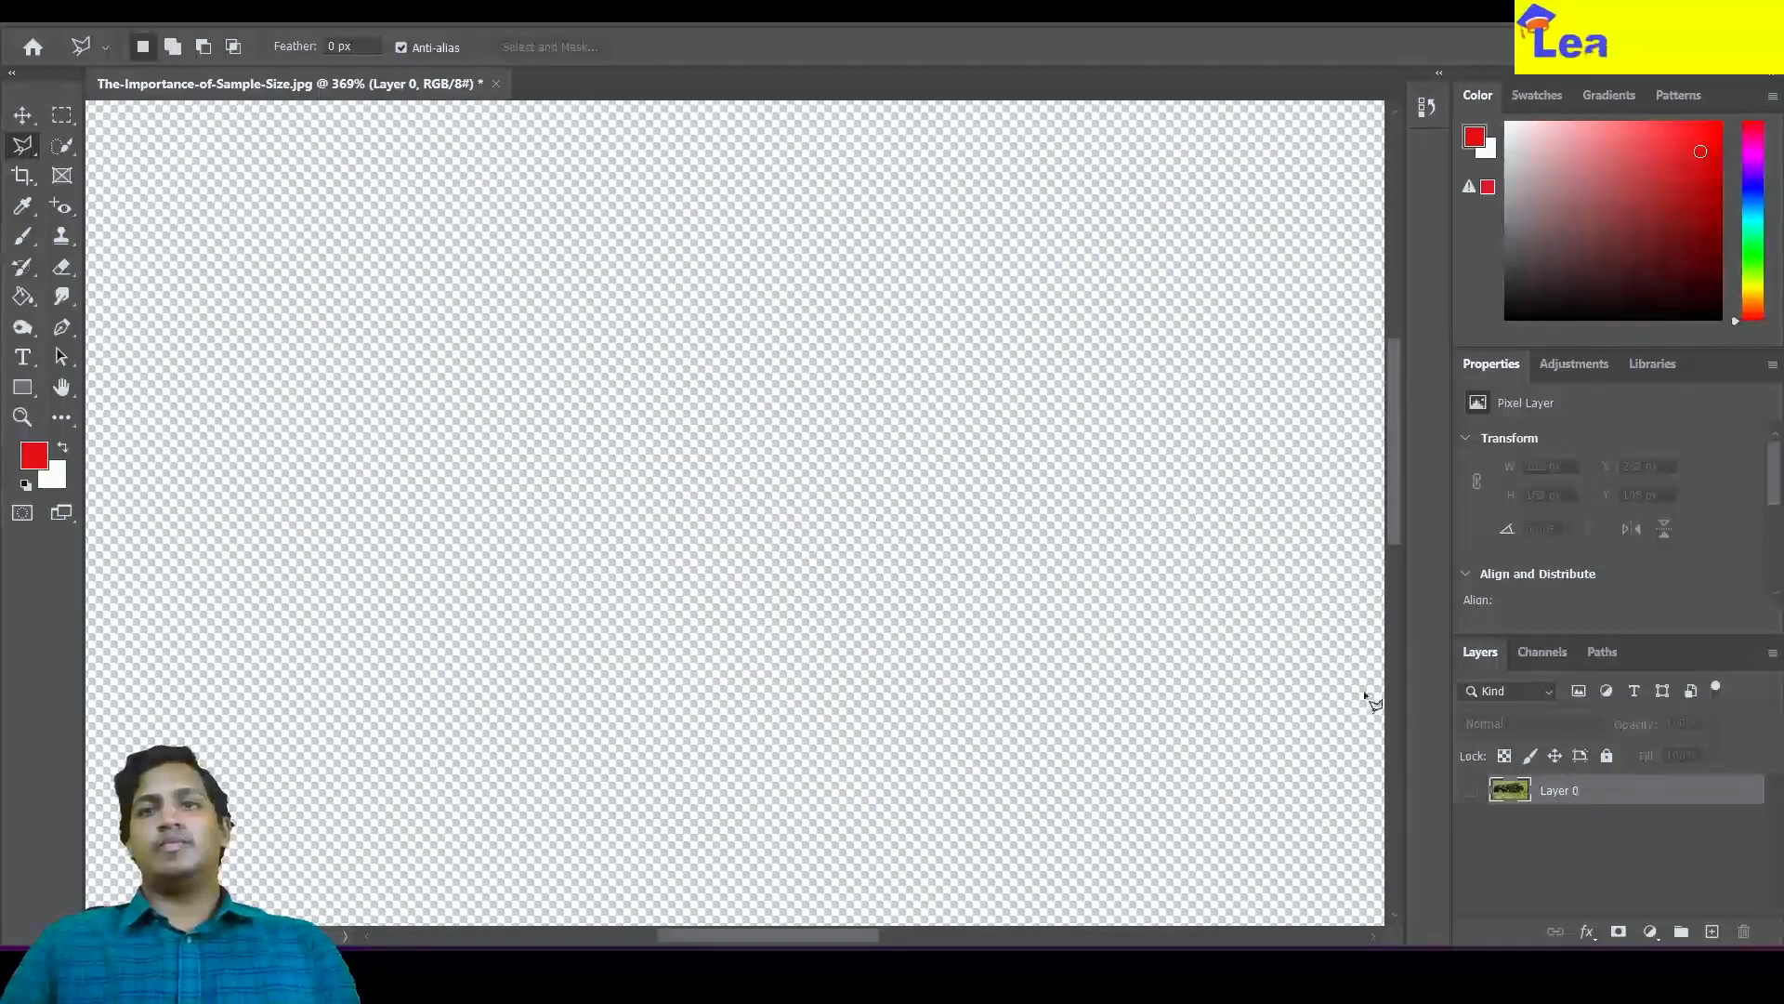
pyautogui.click(1472, 791)
# Switch to the Magnetic Lasso and trace around the front cub's head, closing the selection
pyautogui.rightClick(20, 153)
pyautogui.click(148, 190)
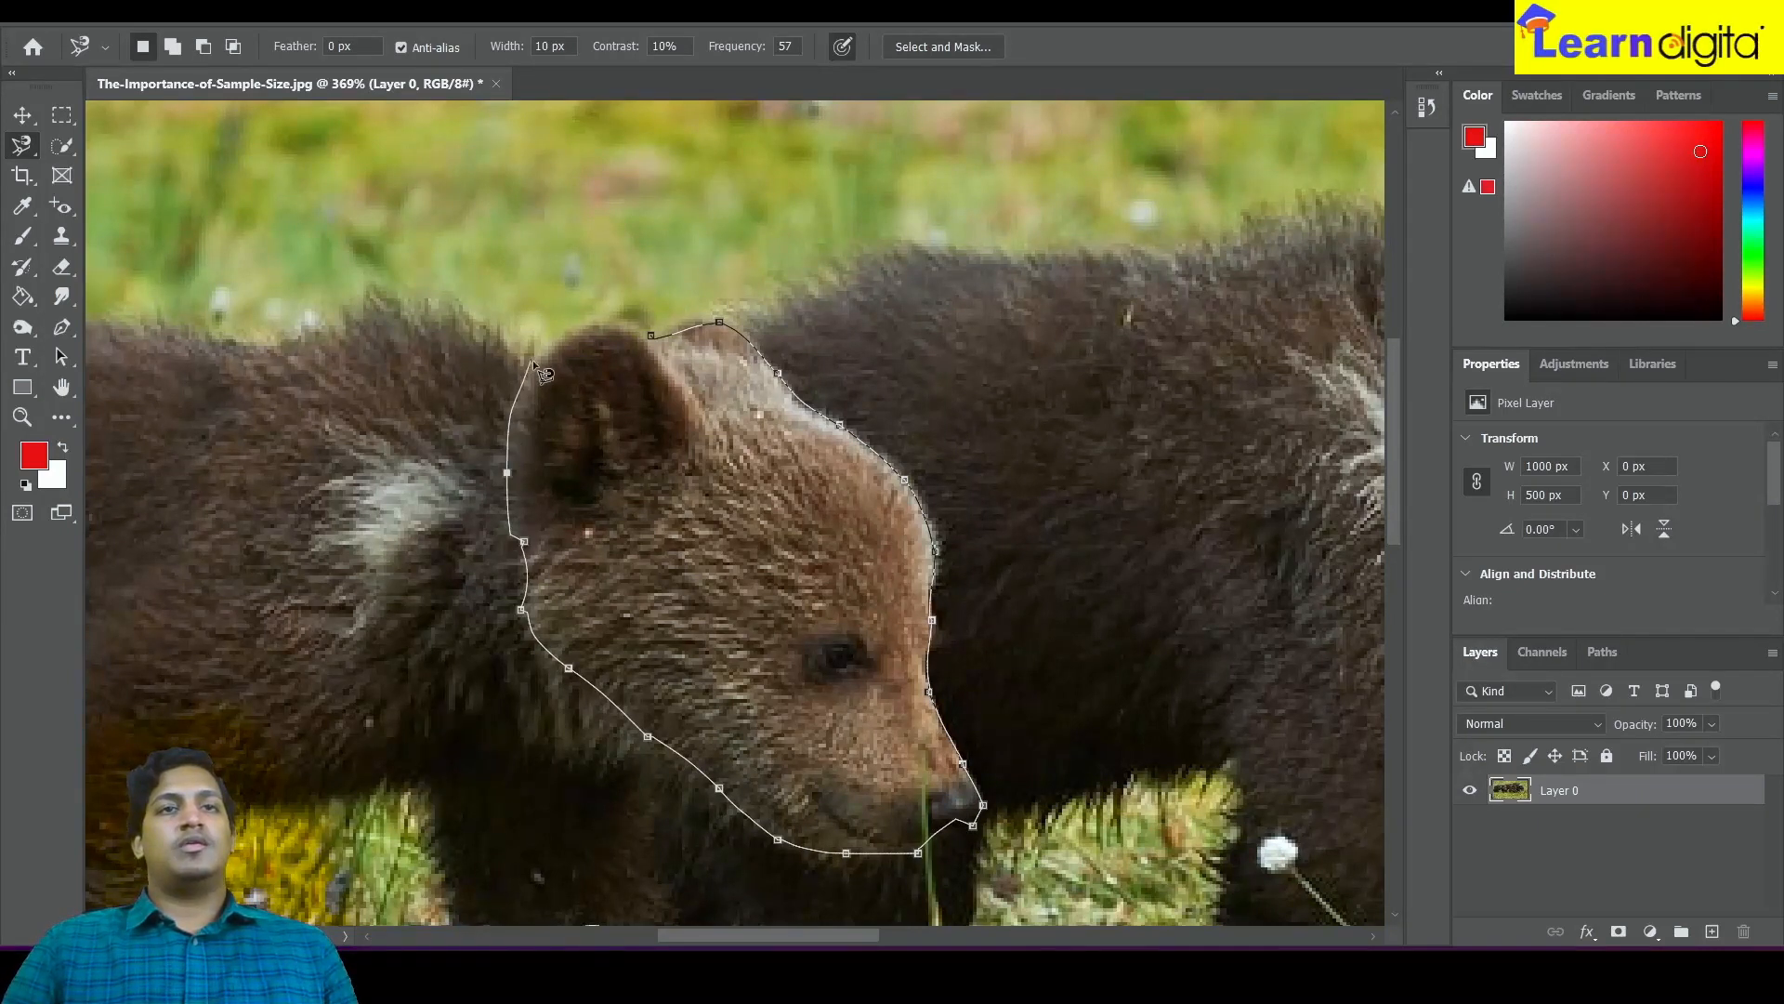
pyautogui.click(650, 337)
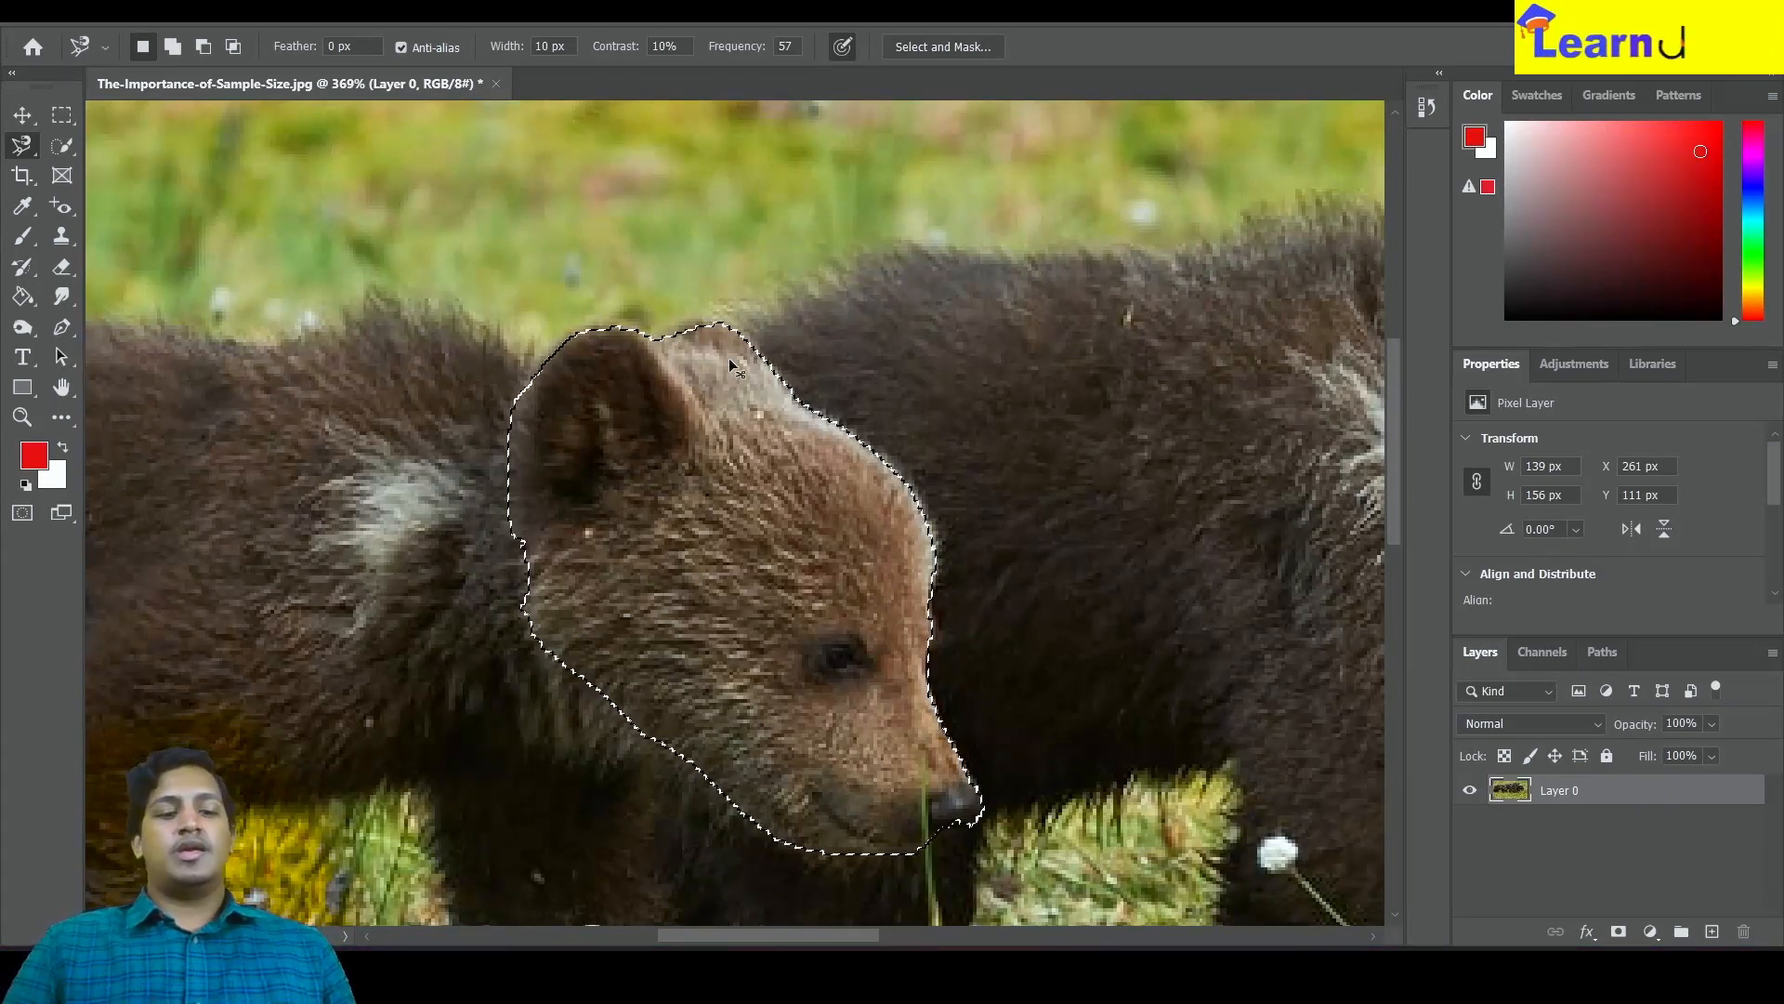
# Copy the magnetic selection onto a new layer and hide the original layer
pyautogui.hotkey('ctrl', 'j')
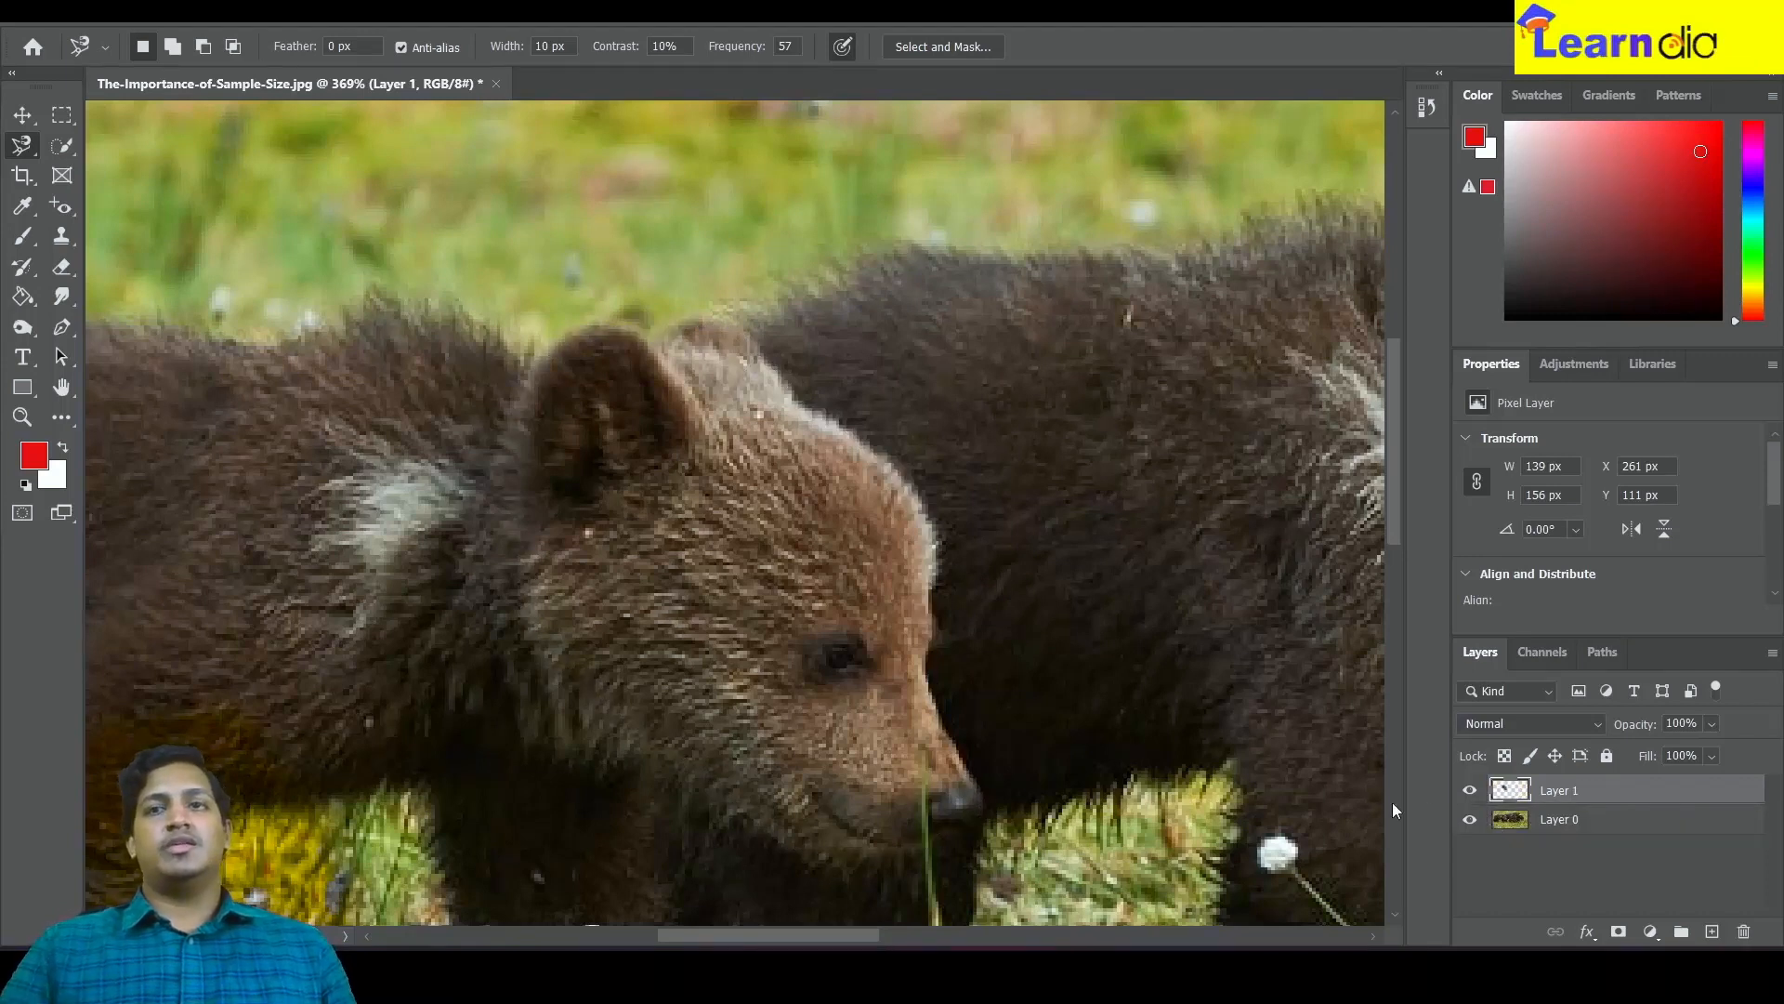
pyautogui.click(1470, 821)
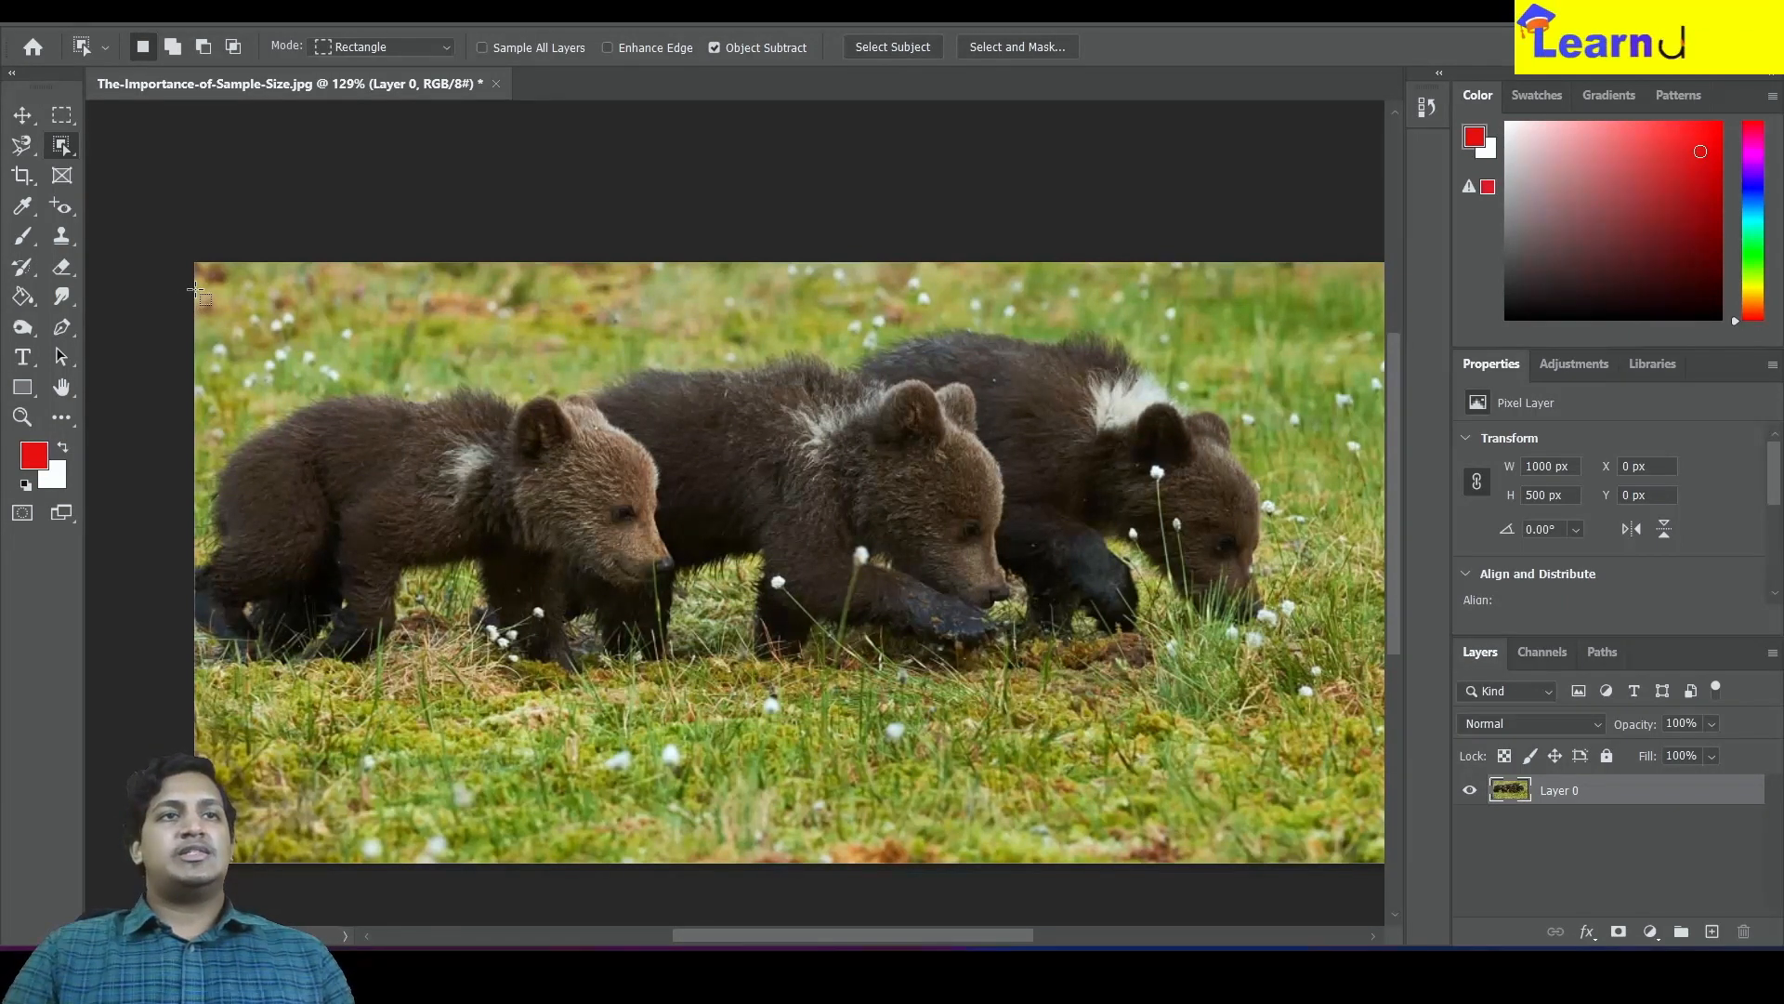
# Draw an Object Selection rectangle about 915 by 346 px around the three cubs
pyautogui.moveTo(197, 289); pyautogui.dragTo(1298, 708)
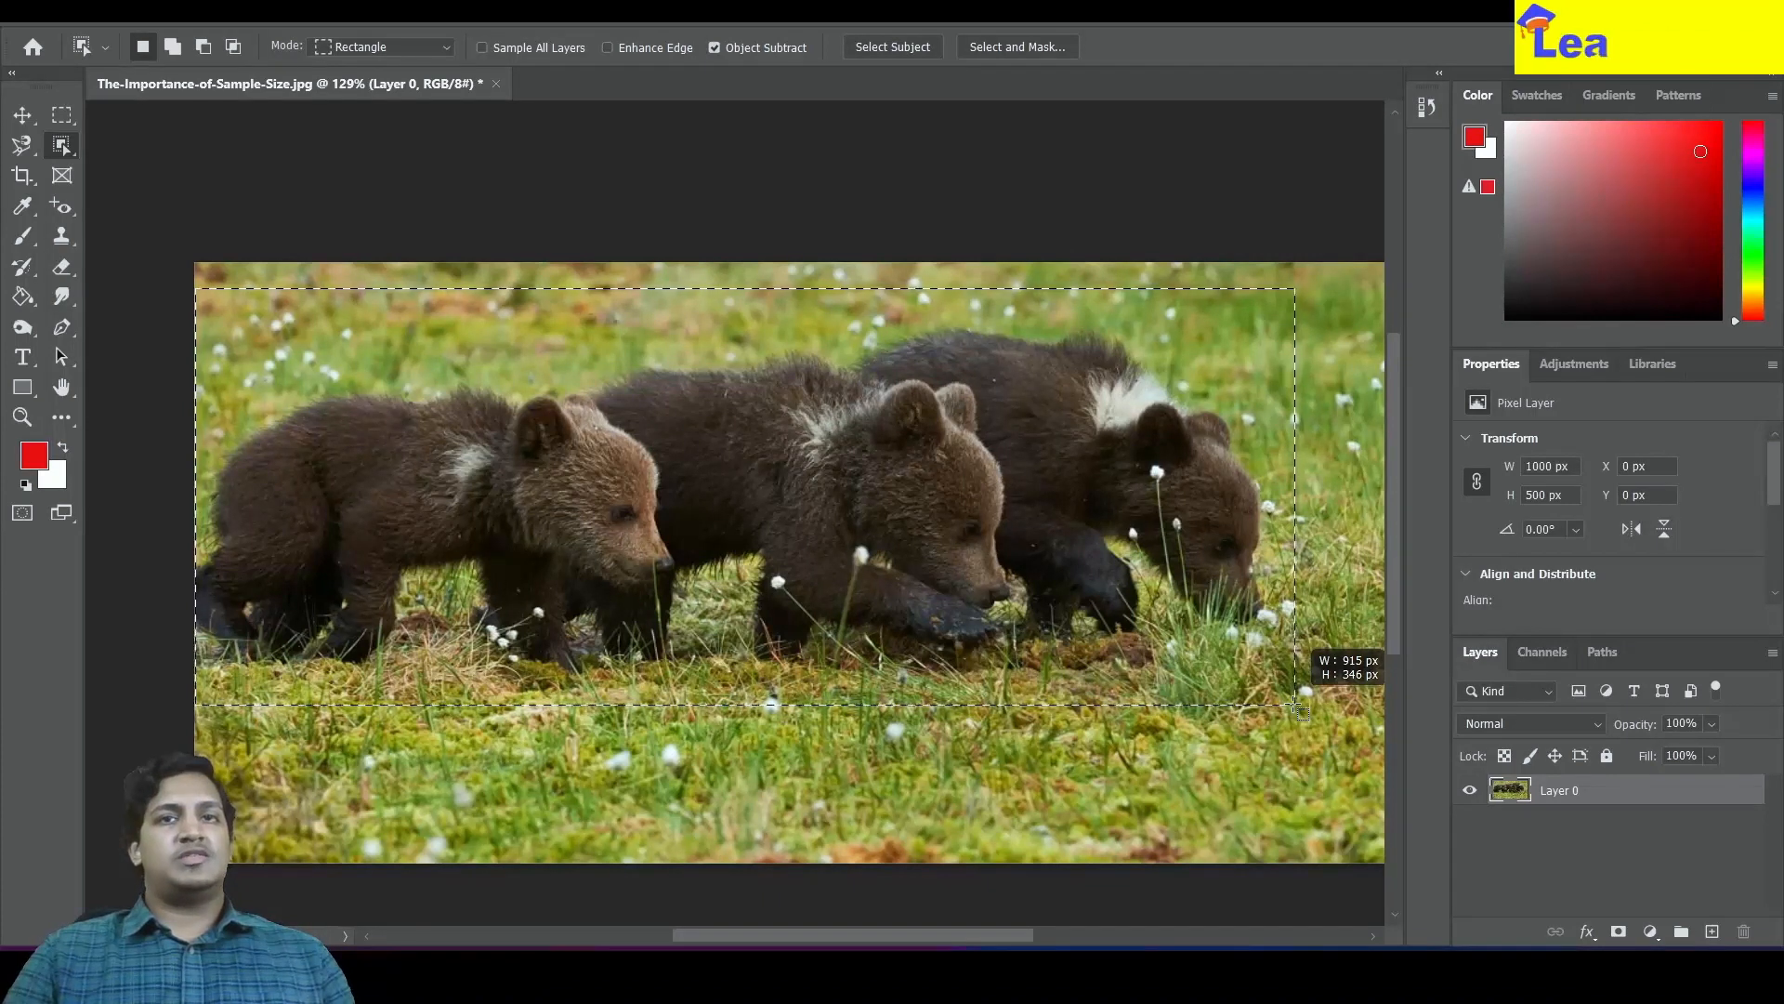
pyautogui.moveTo(1296, 705); pyautogui.dragTo(1296, 706)
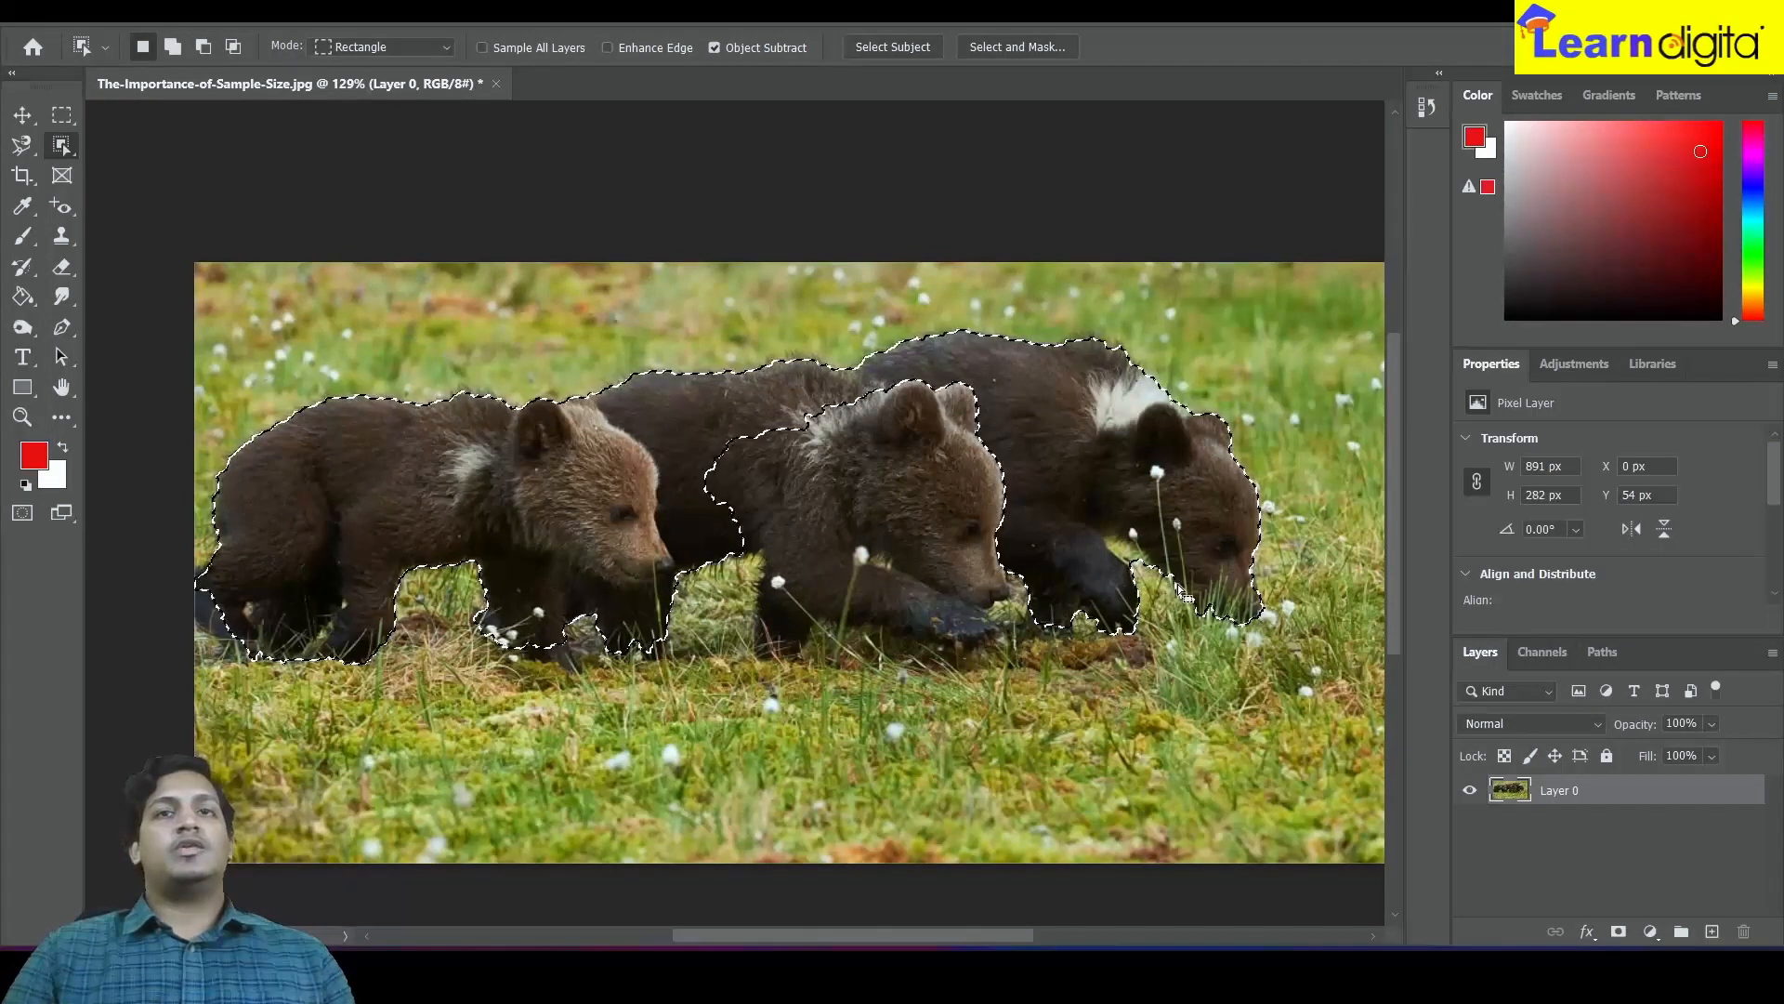
# With the Quick Selection tool, add the middle cub's ear and body to the selection and subtract the grass between its legs
pyautogui.scroll(5, 1014, 552)
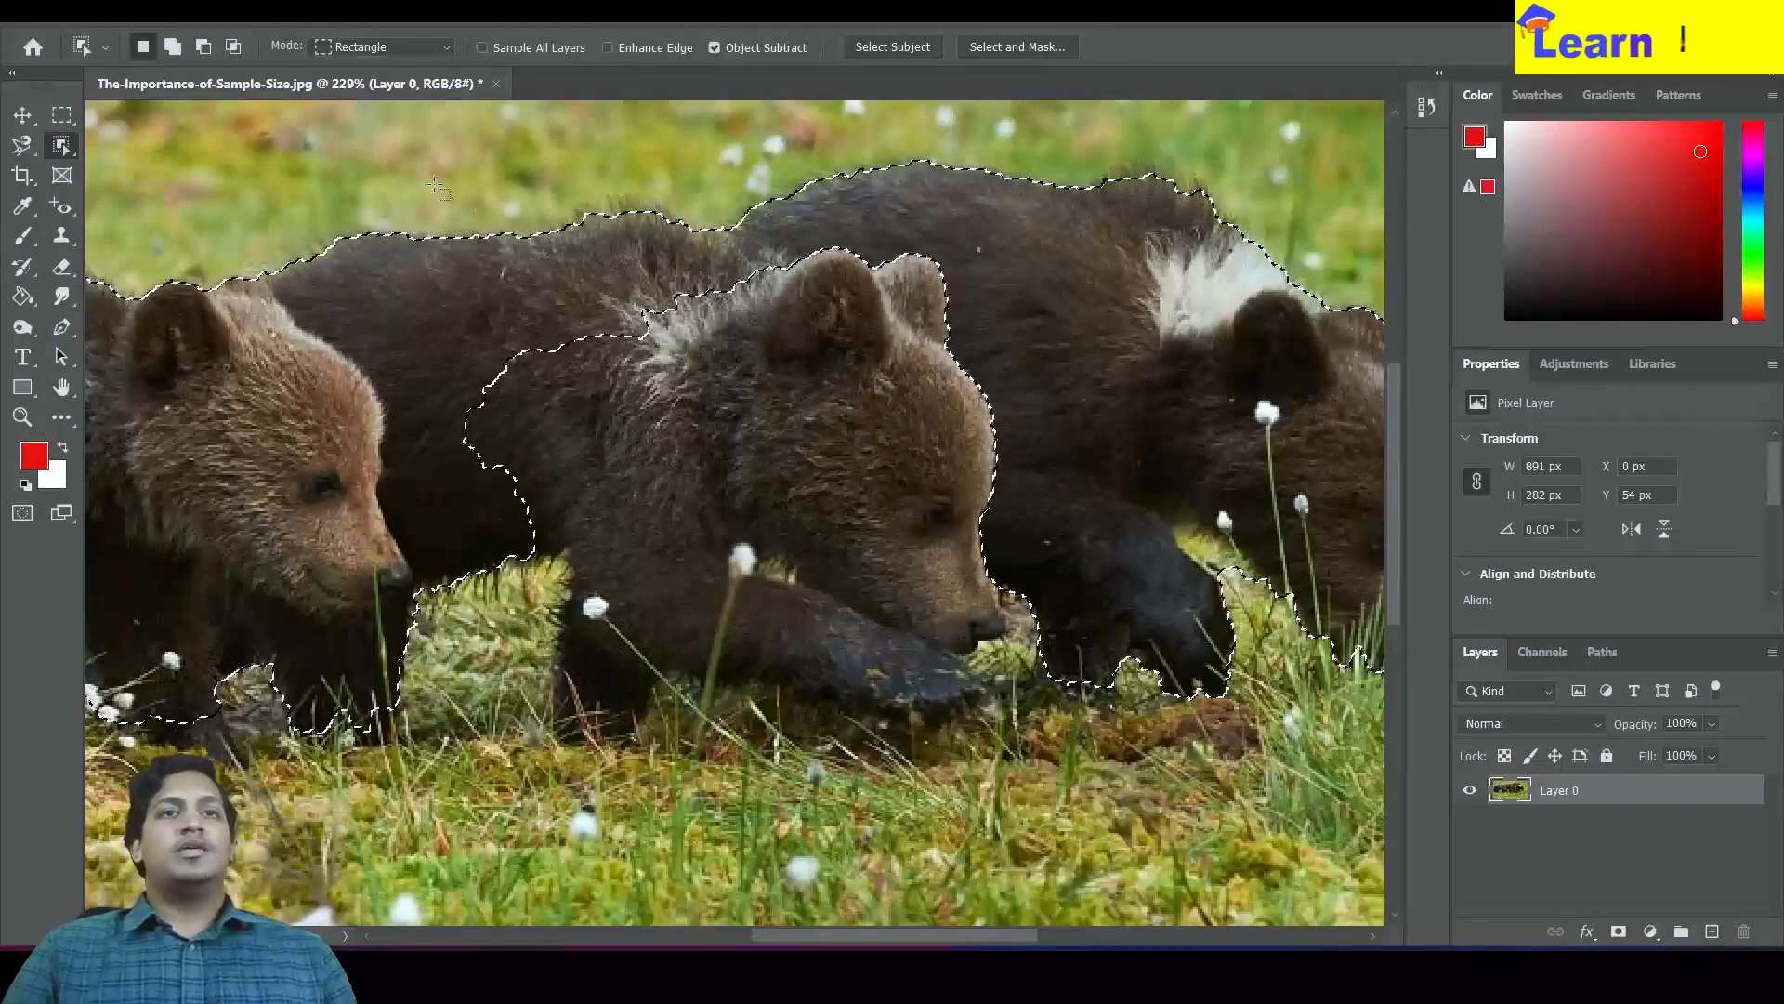
pyautogui.rightClick(61, 145)
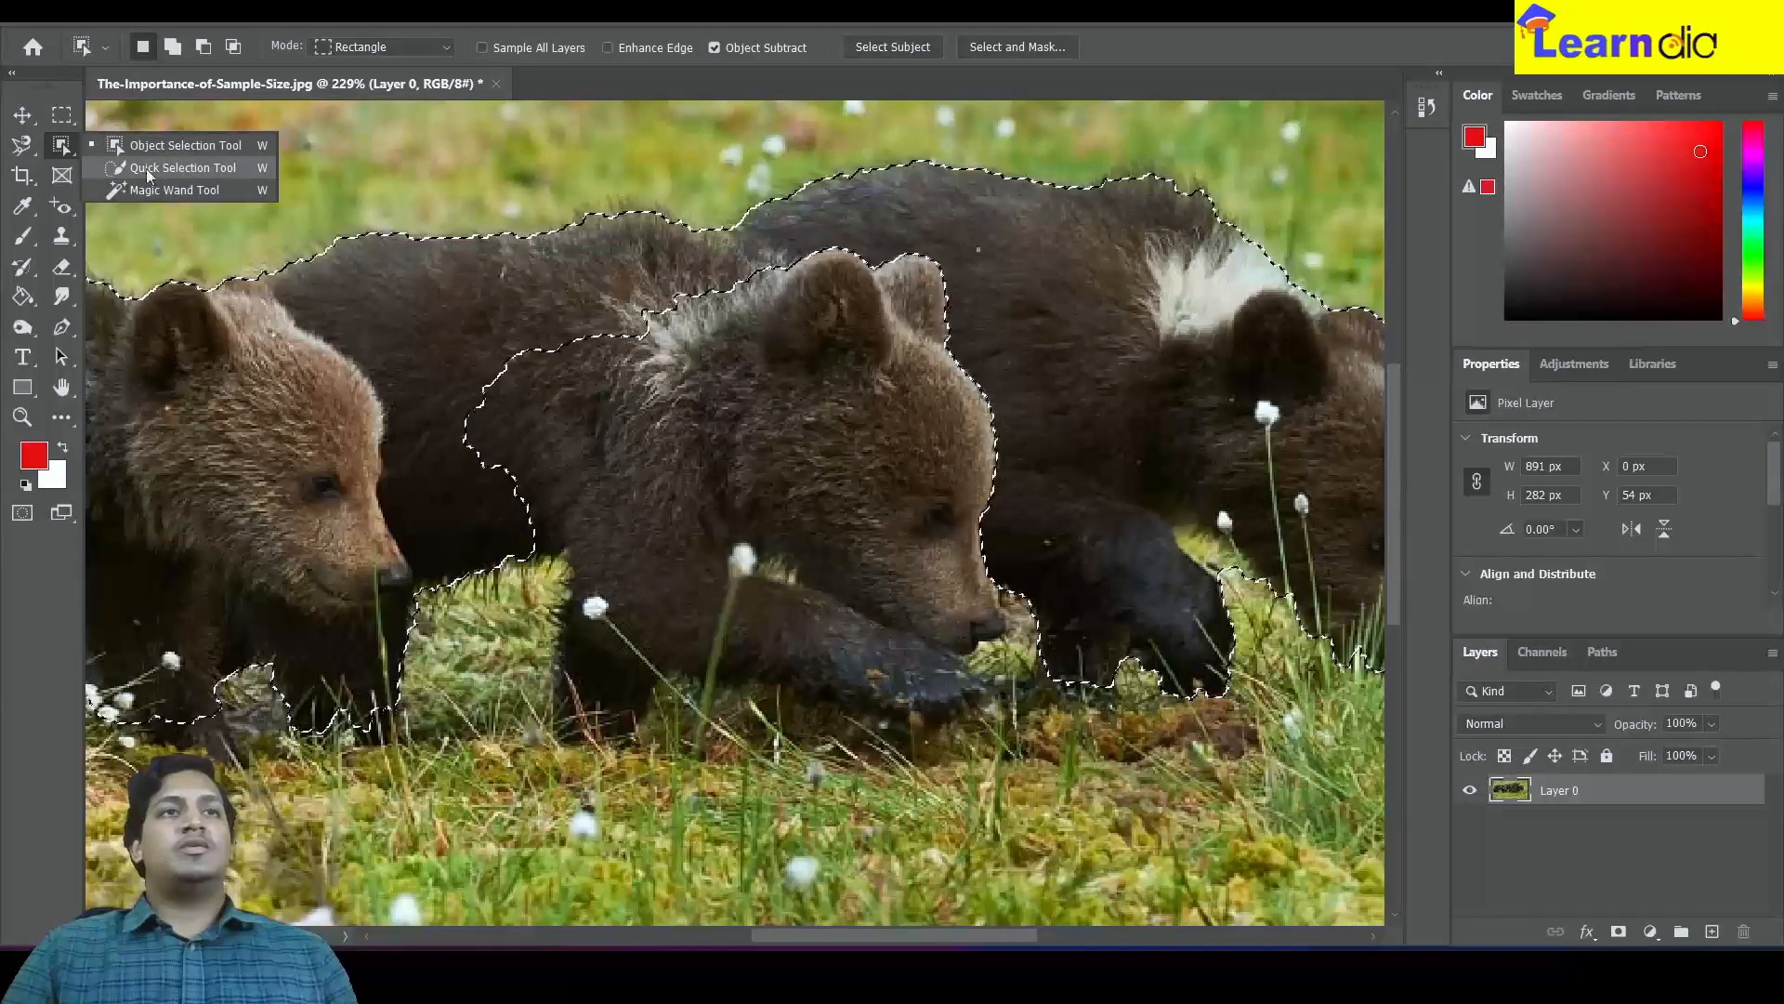
pyautogui.click(207, 167)
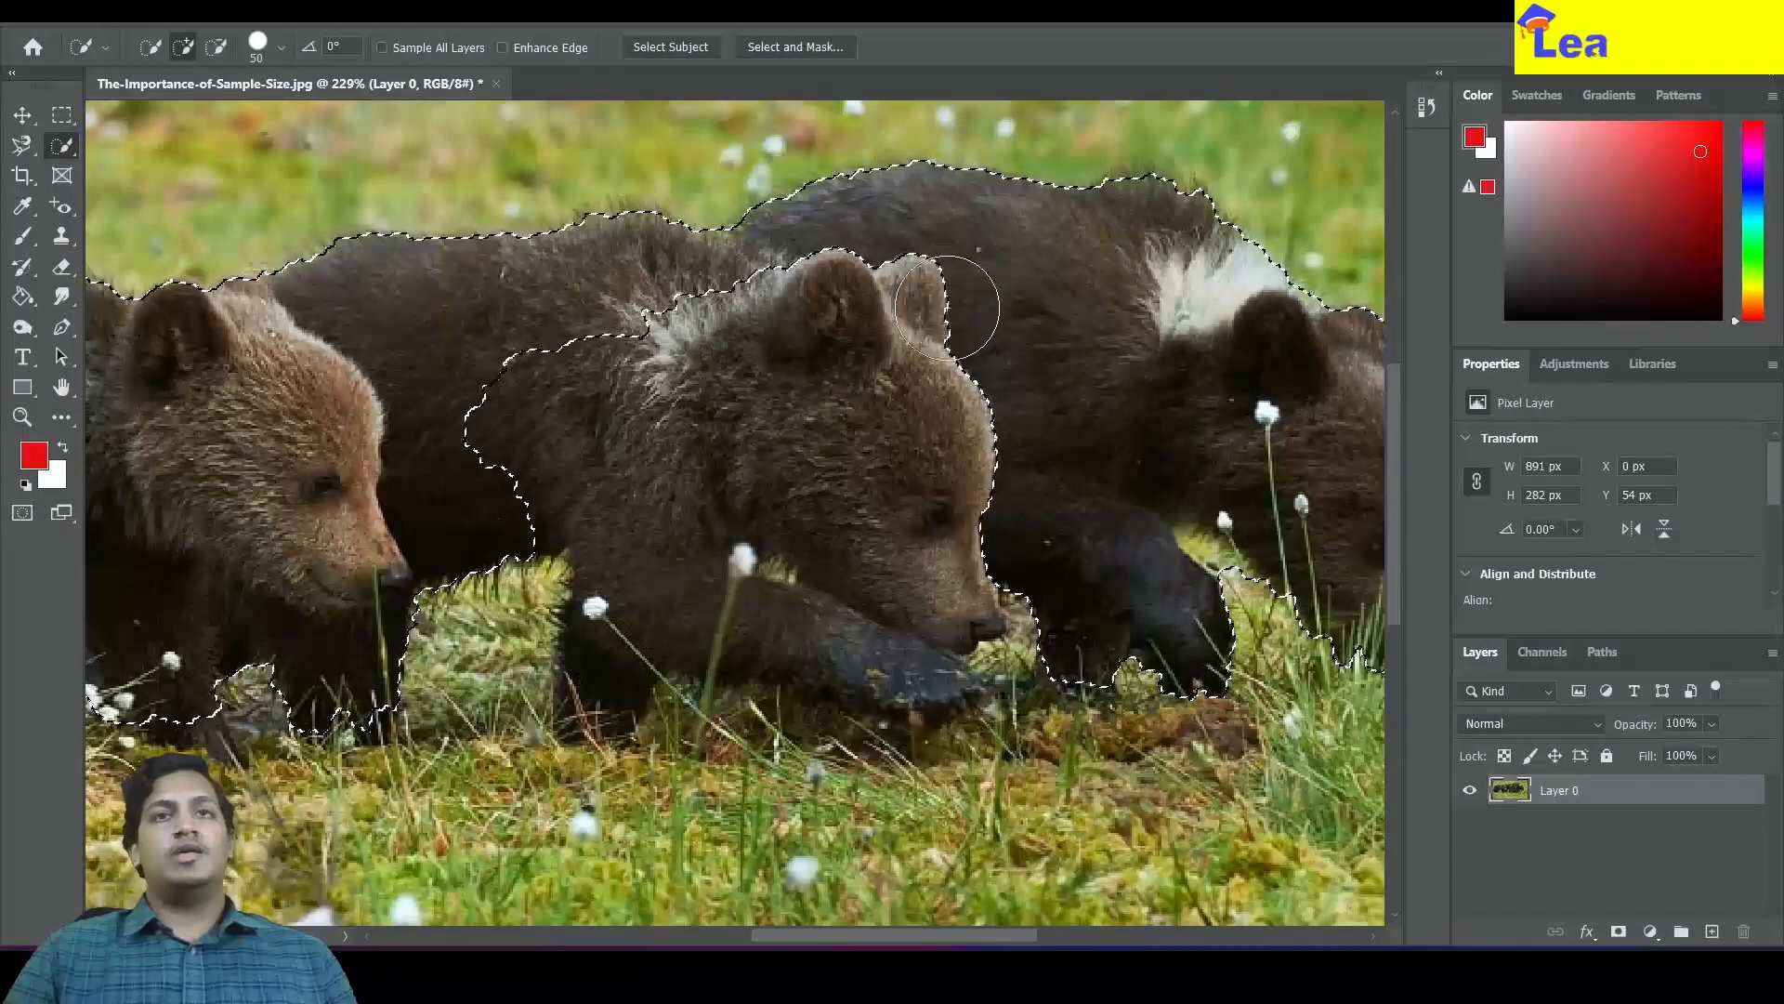
pyautogui.moveTo(924, 293); pyautogui.dragTo(882, 292)
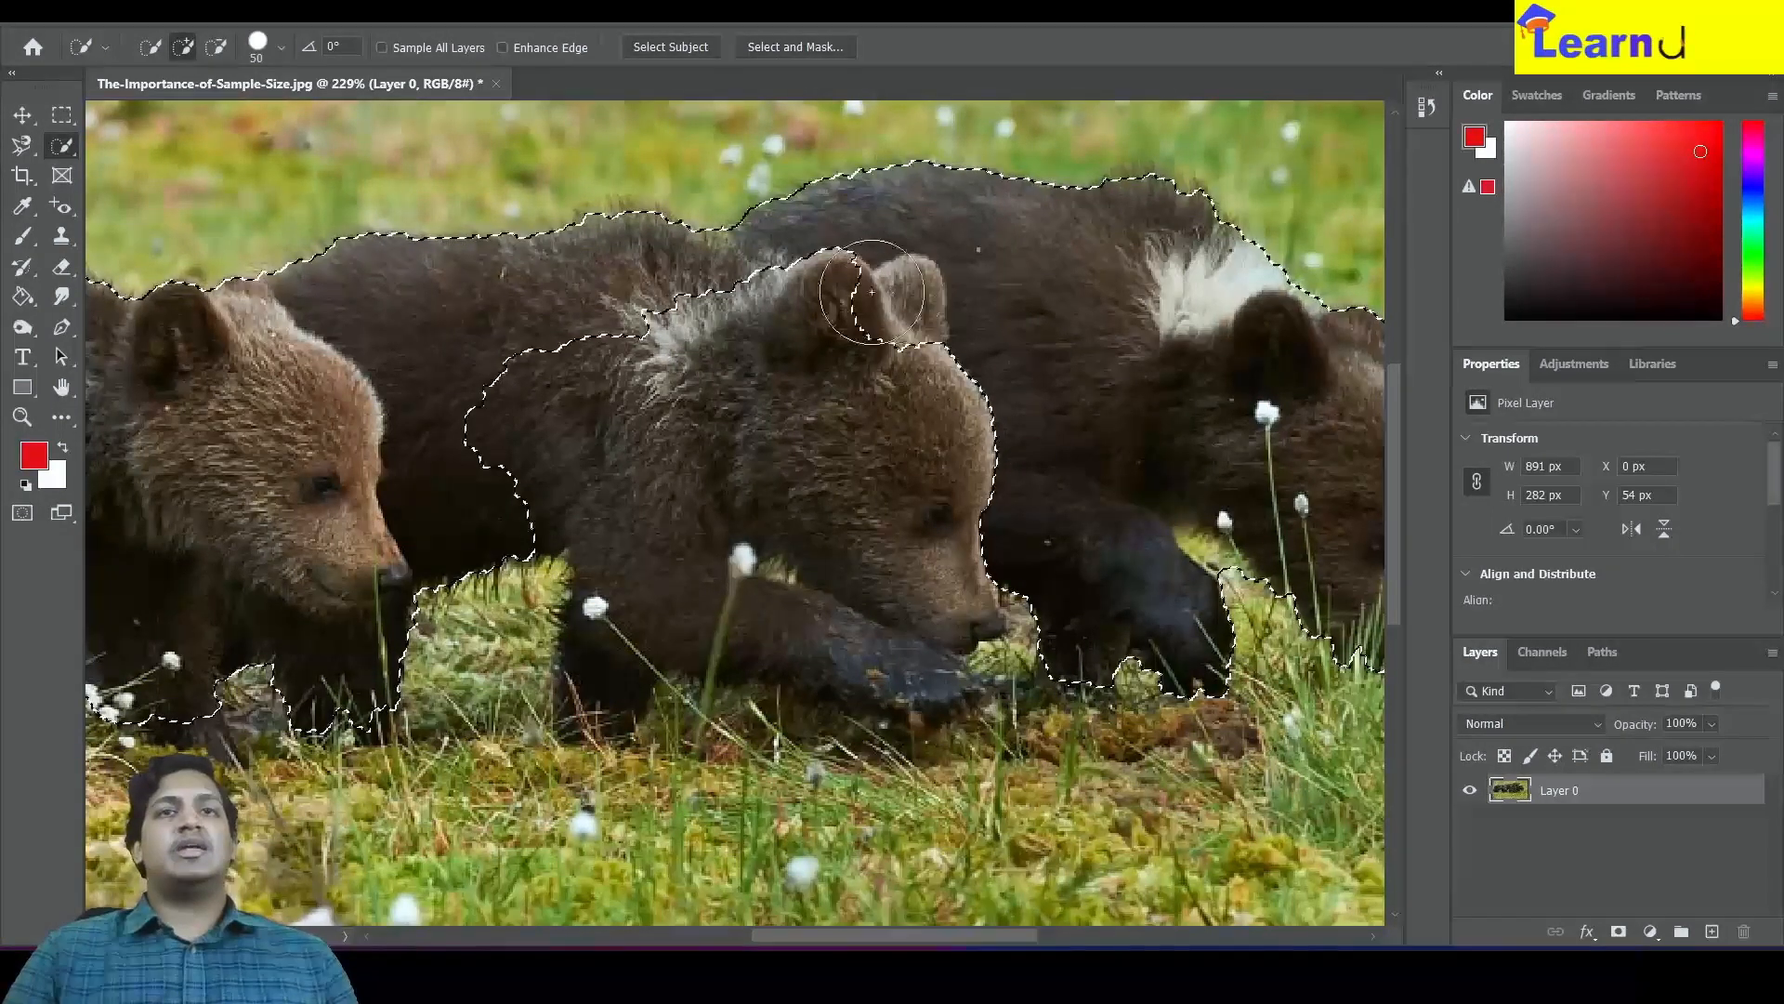
pyautogui.moveTo(693, 337)
pyautogui.mouseDown()
pyautogui.moveTo(520, 403)
pyautogui.moveTo(480, 440)
pyautogui.moveTo(708, 444)
pyautogui.moveTo(764, 490)
pyautogui.moveTo(815, 576)
pyautogui.moveTo(859, 587)
pyautogui.moveTo(728, 586)
pyautogui.moveTo(593, 664)
pyautogui.mouseUp()
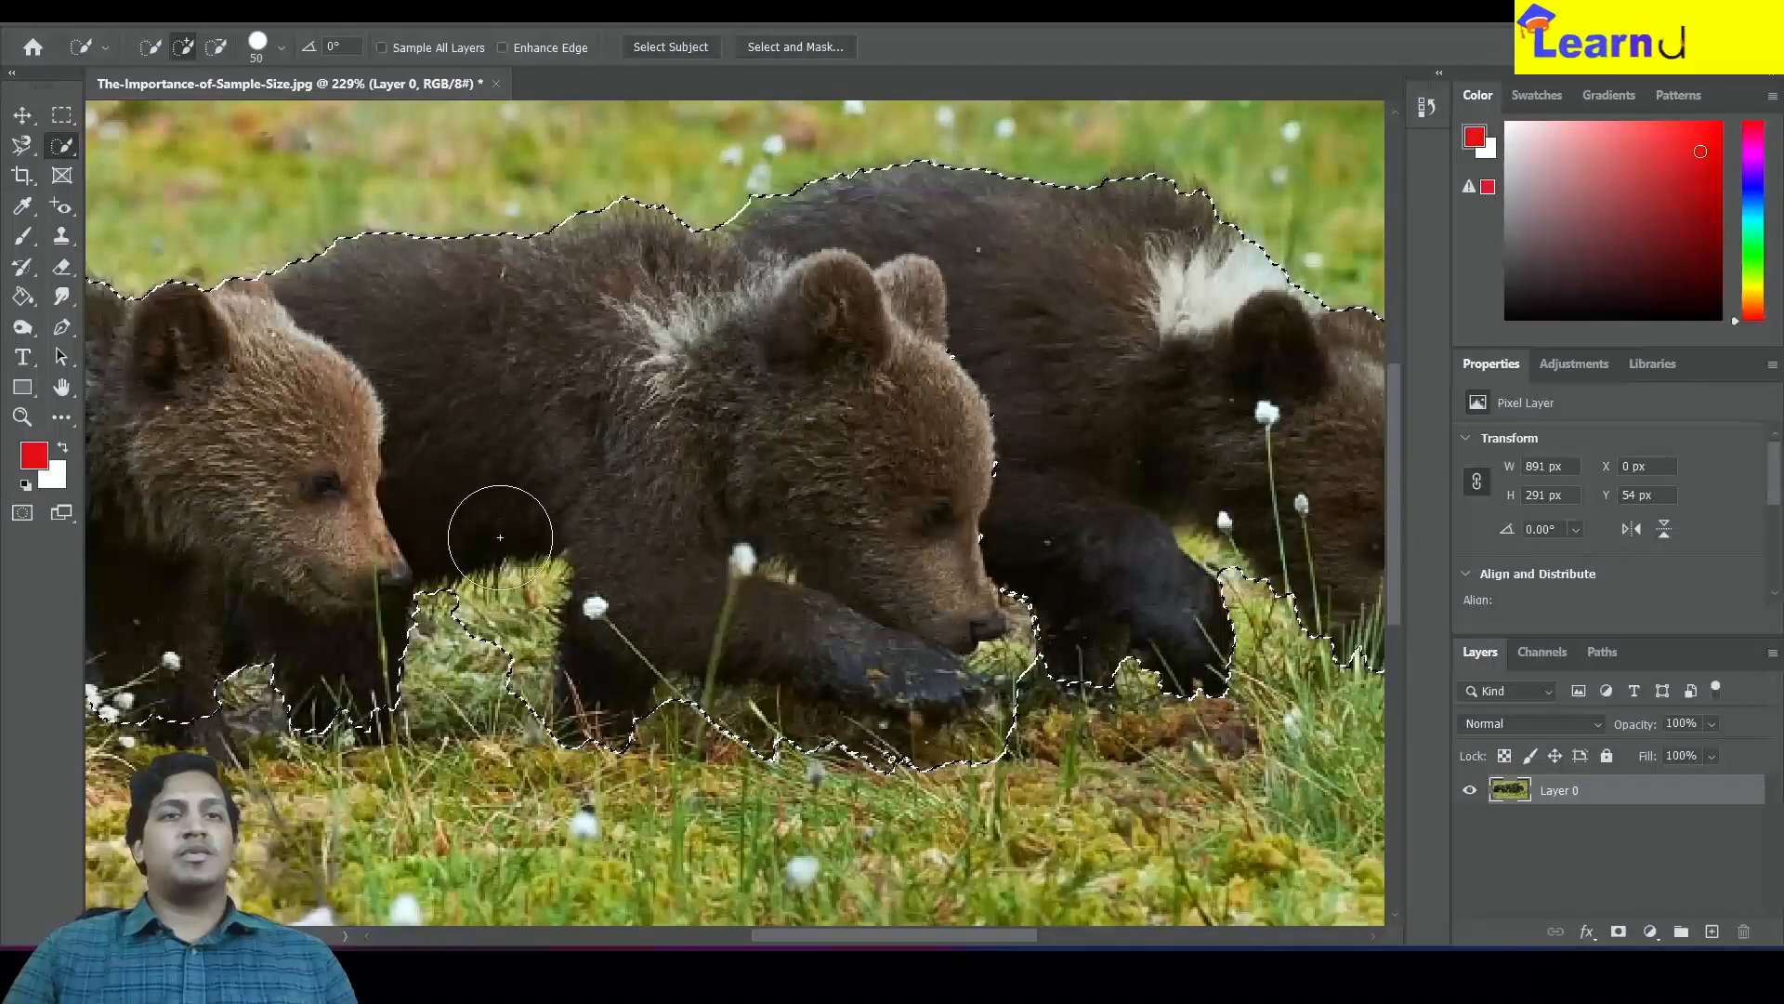
pyautogui.press('alt')
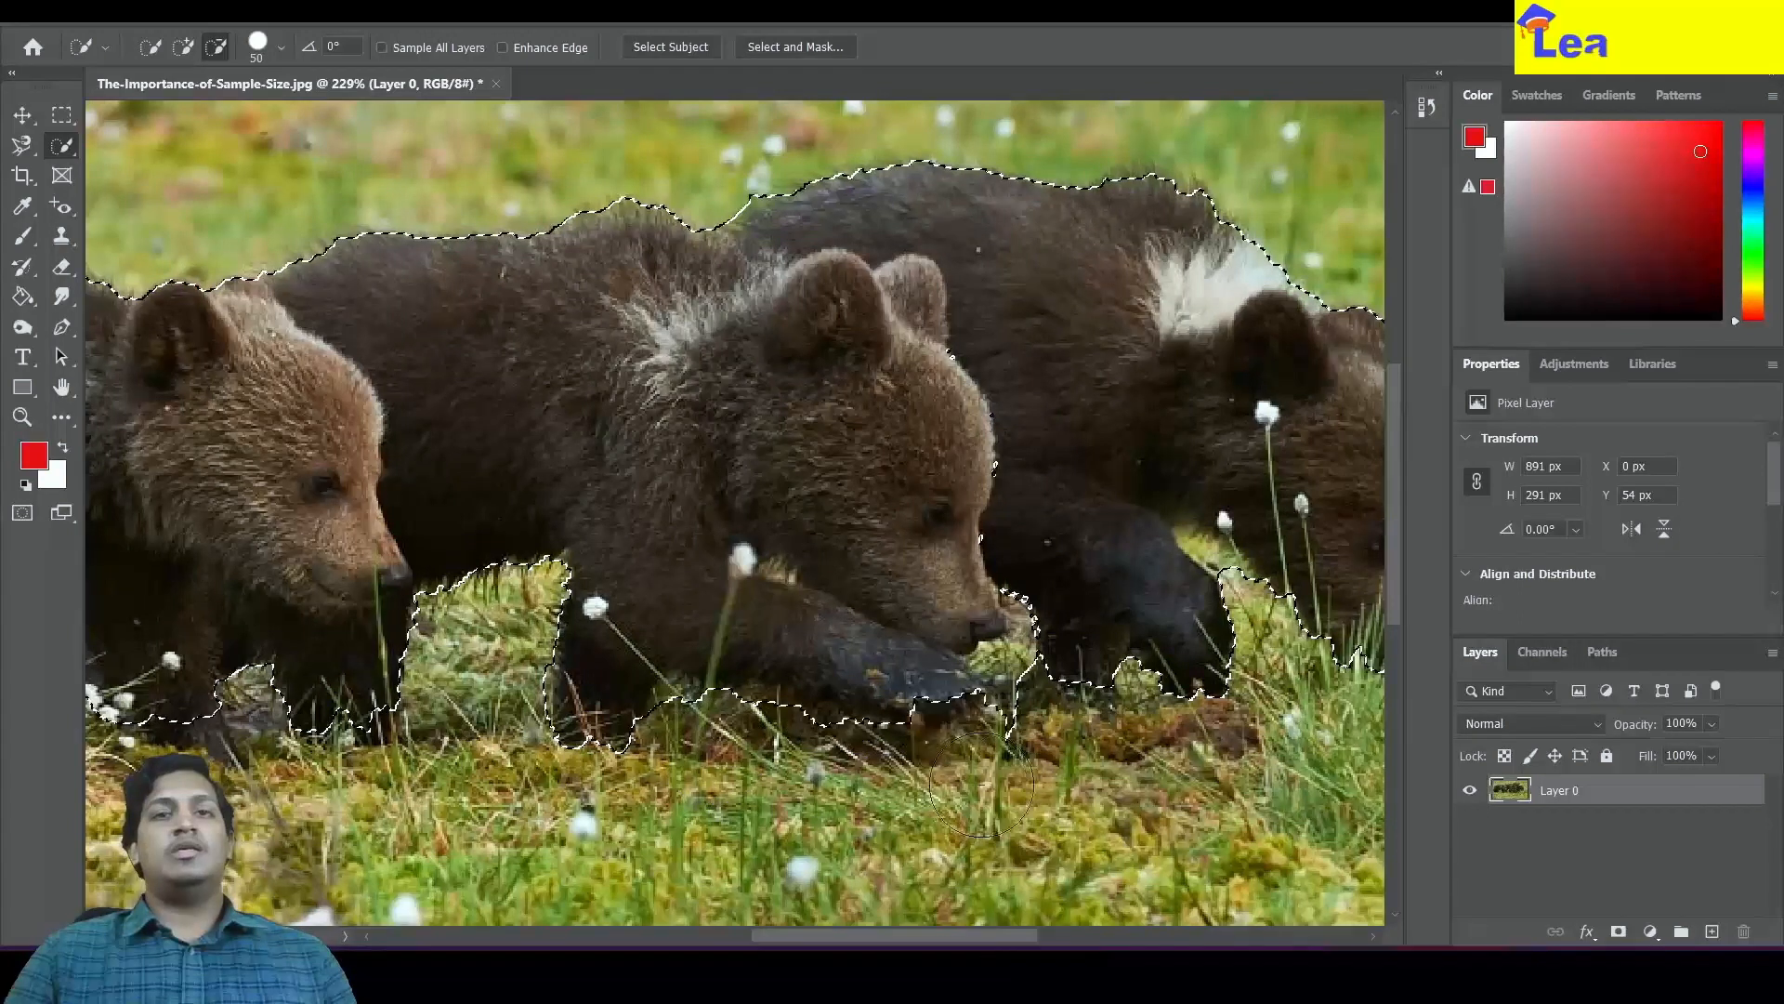
pyautogui.scroll(-3, 1225, 744)
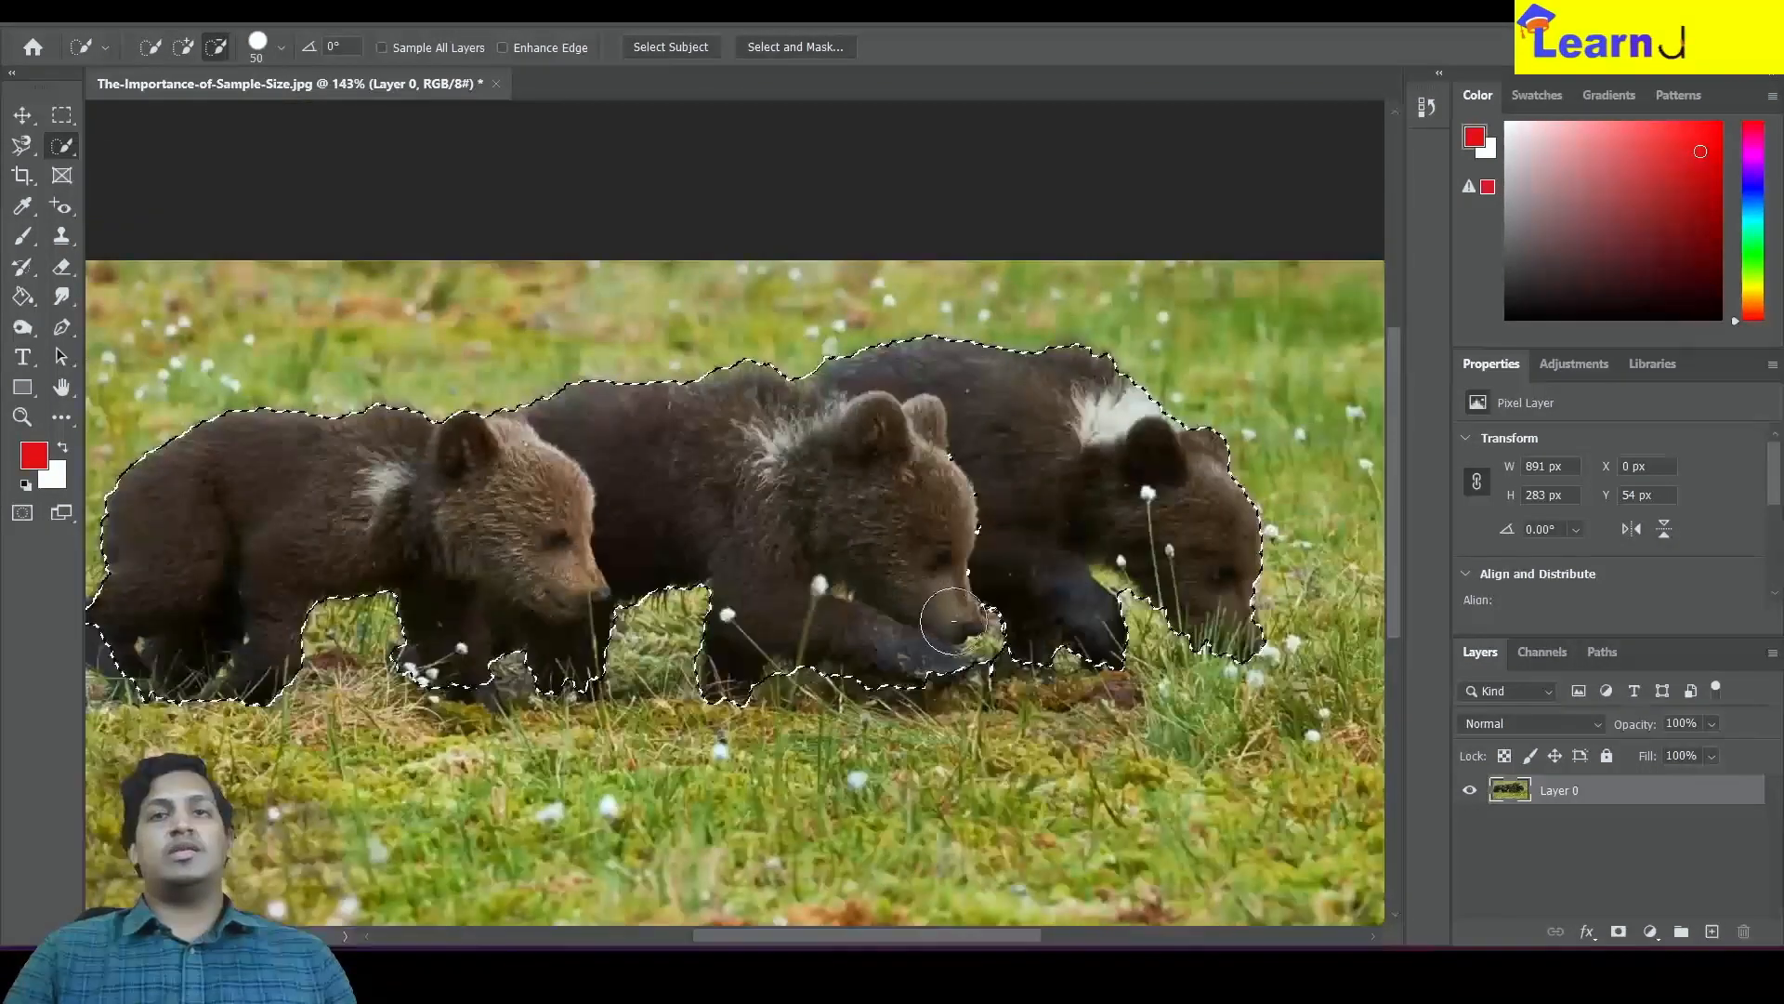
# Refine the Quick Selection by painting over more of the cubs' bodies and the middle cub's head
pyautogui.moveTo(796, 492)
pyautogui.mouseDown()
pyautogui.moveTo(1120, 490)
pyautogui.moveTo(683, 464)
pyautogui.moveTo(1076, 453)
pyautogui.mouseUp()
pyautogui.scroll(4, 410, 591)
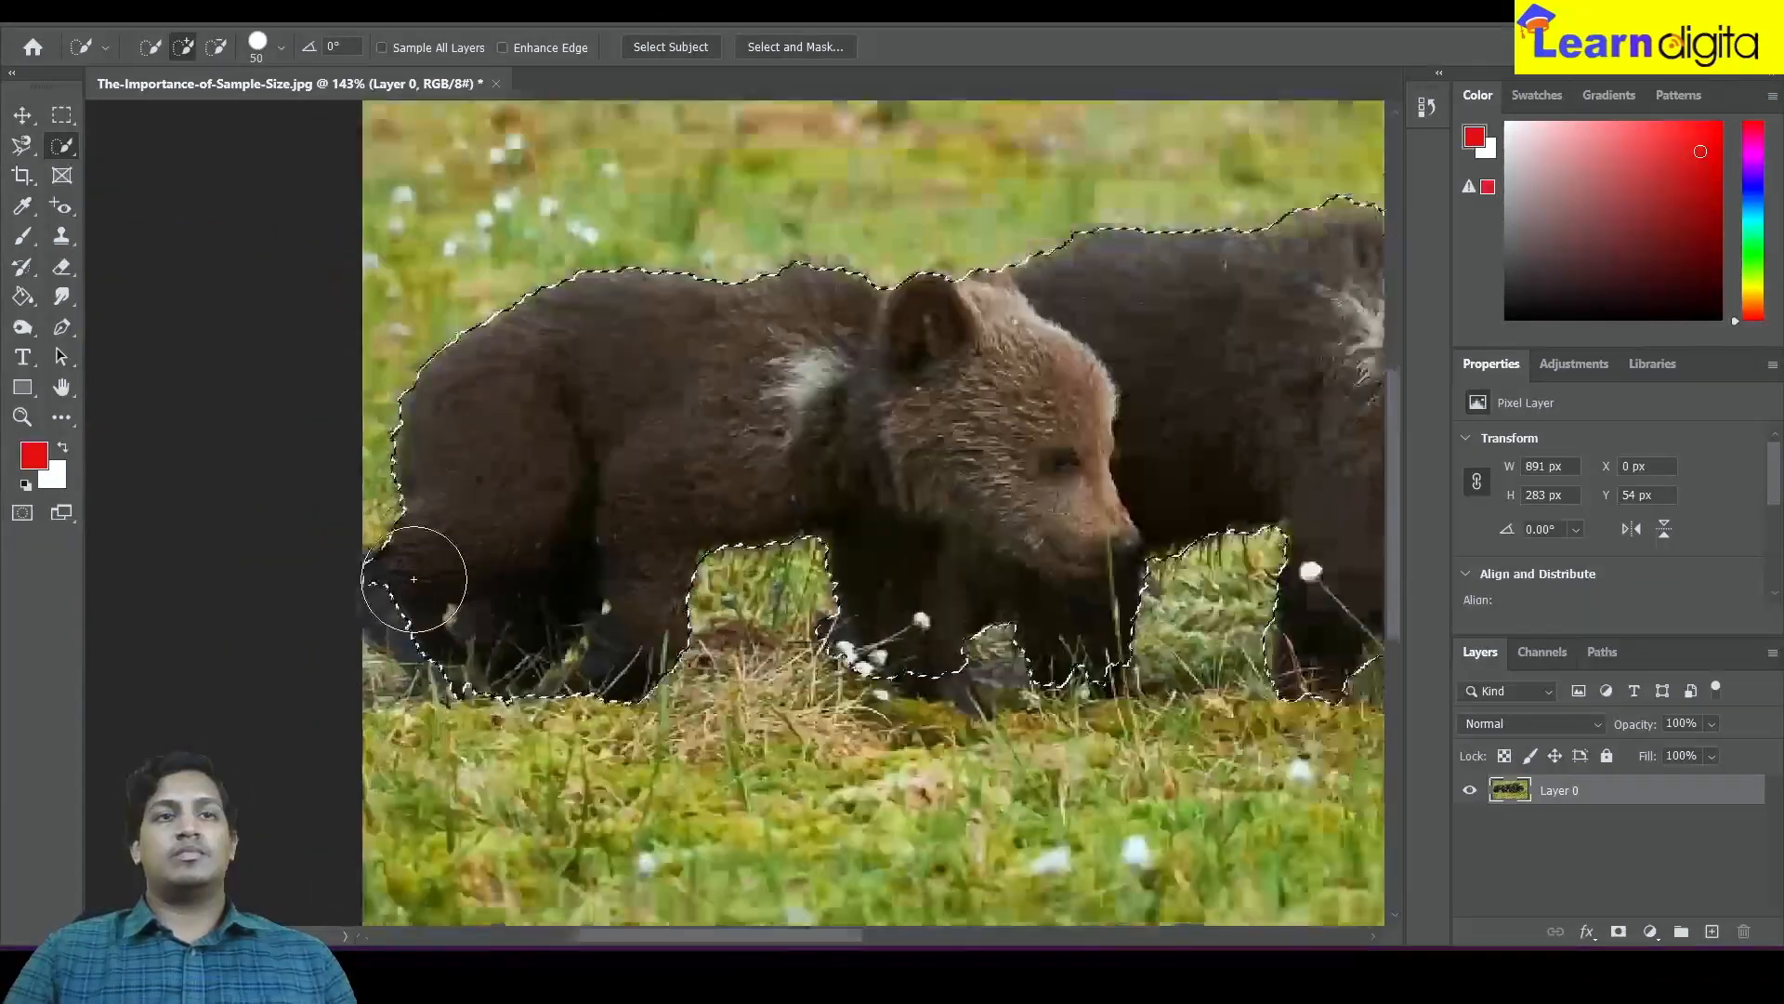
pyautogui.scroll(-4, 410, 609)
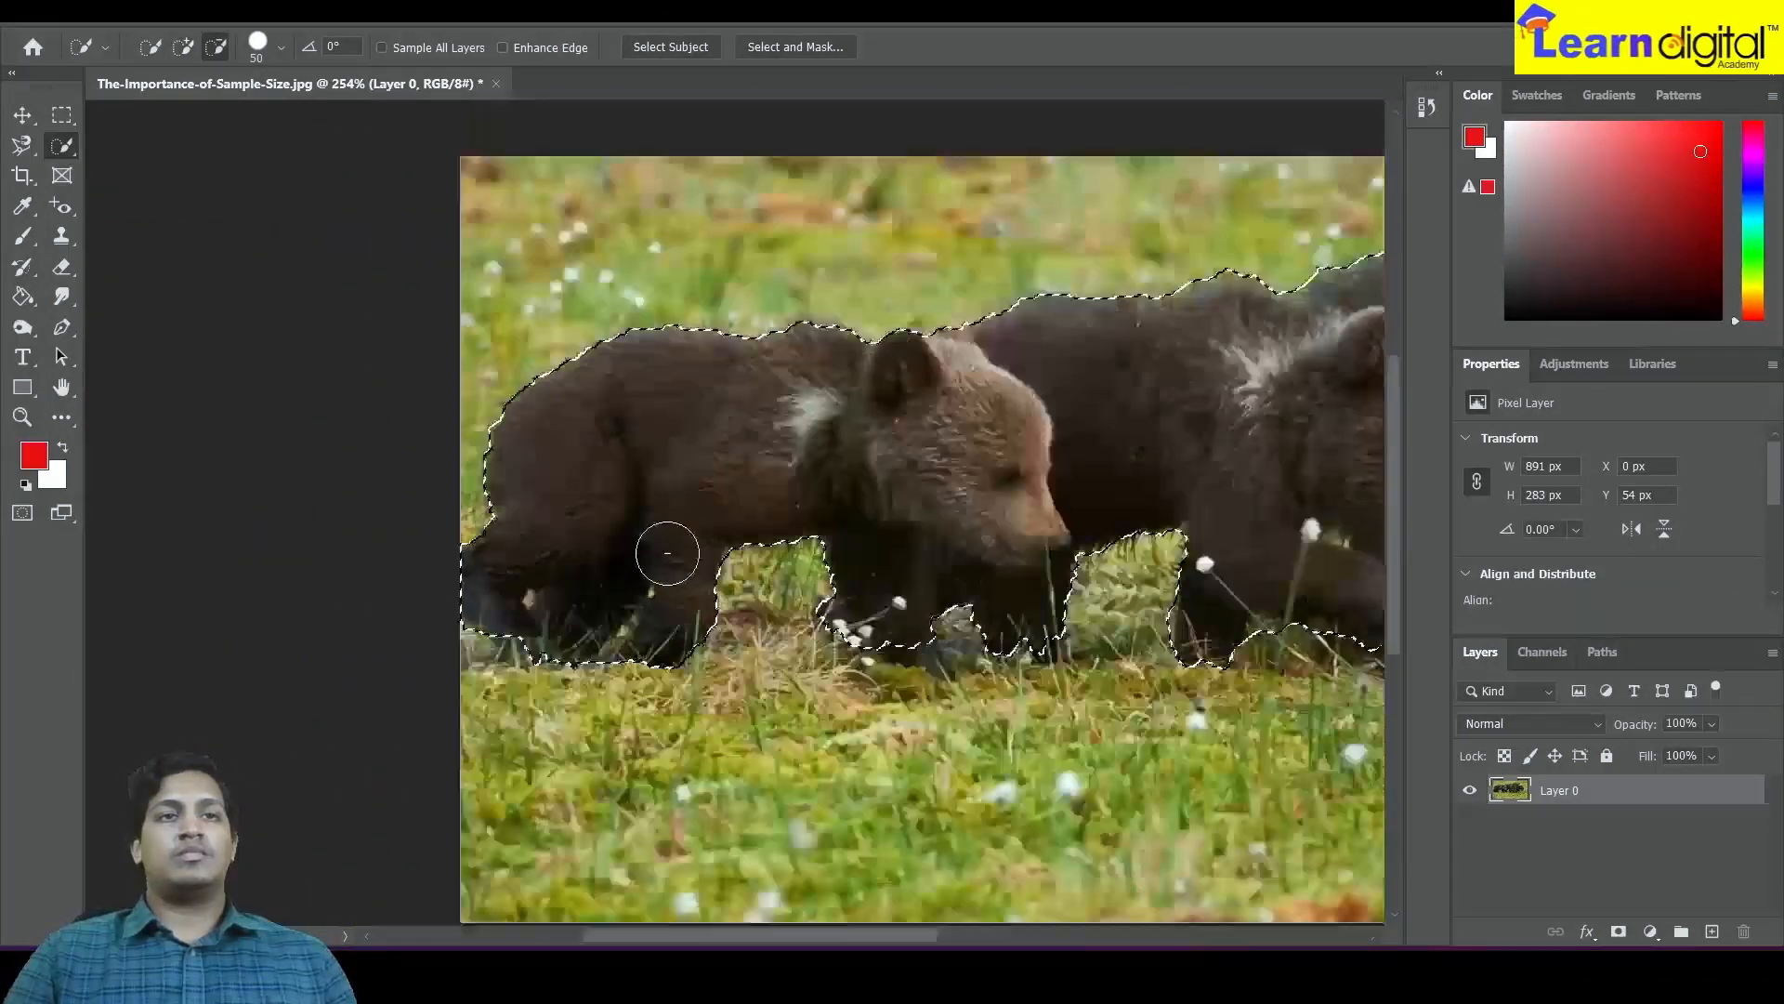
pyautogui.moveTo(1006, 576)
pyautogui.mouseDown()
pyautogui.moveTo(597, 565)
pyautogui.moveTo(631, 563)
pyautogui.mouseUp()
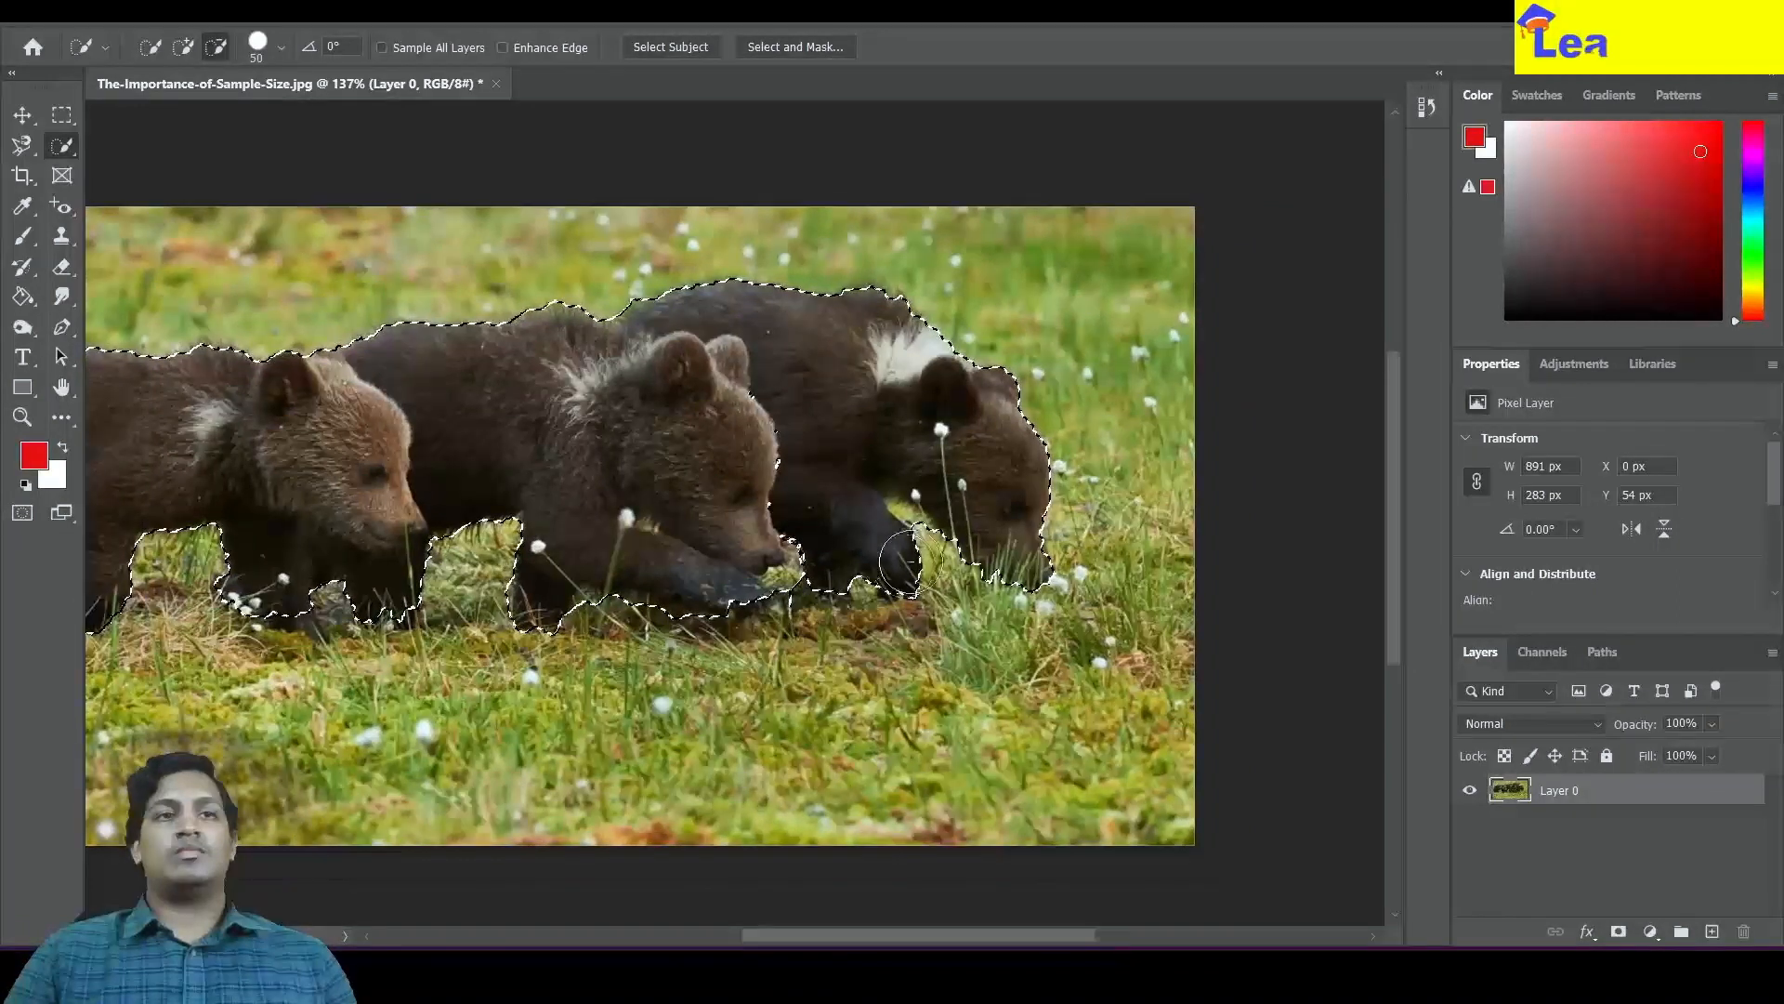
pyautogui.scroll(4, 924, 553)
pyautogui.scroll(-4, 925, 553)
pyautogui.moveTo(669, 390); pyautogui.dragTo(725, 390)
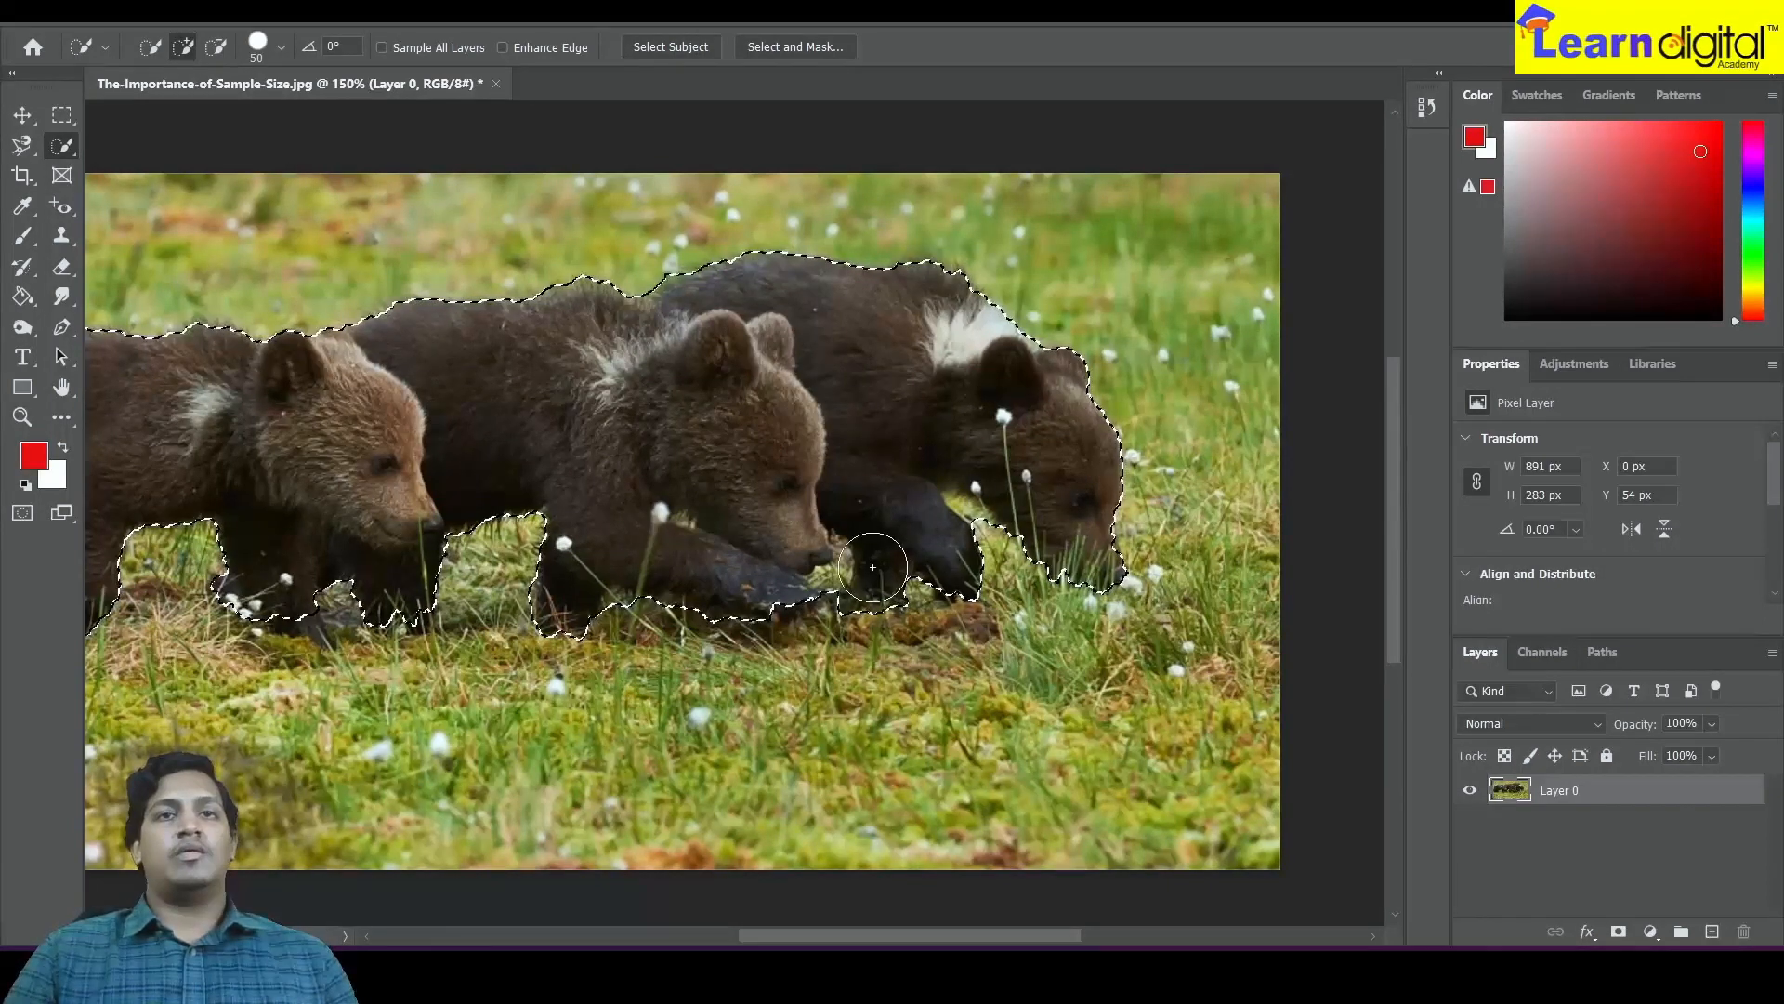
pyautogui.scroll(-4, 759, 470)
pyautogui.scroll(2, 758, 469)
pyautogui.scroll(-2, 757, 470)
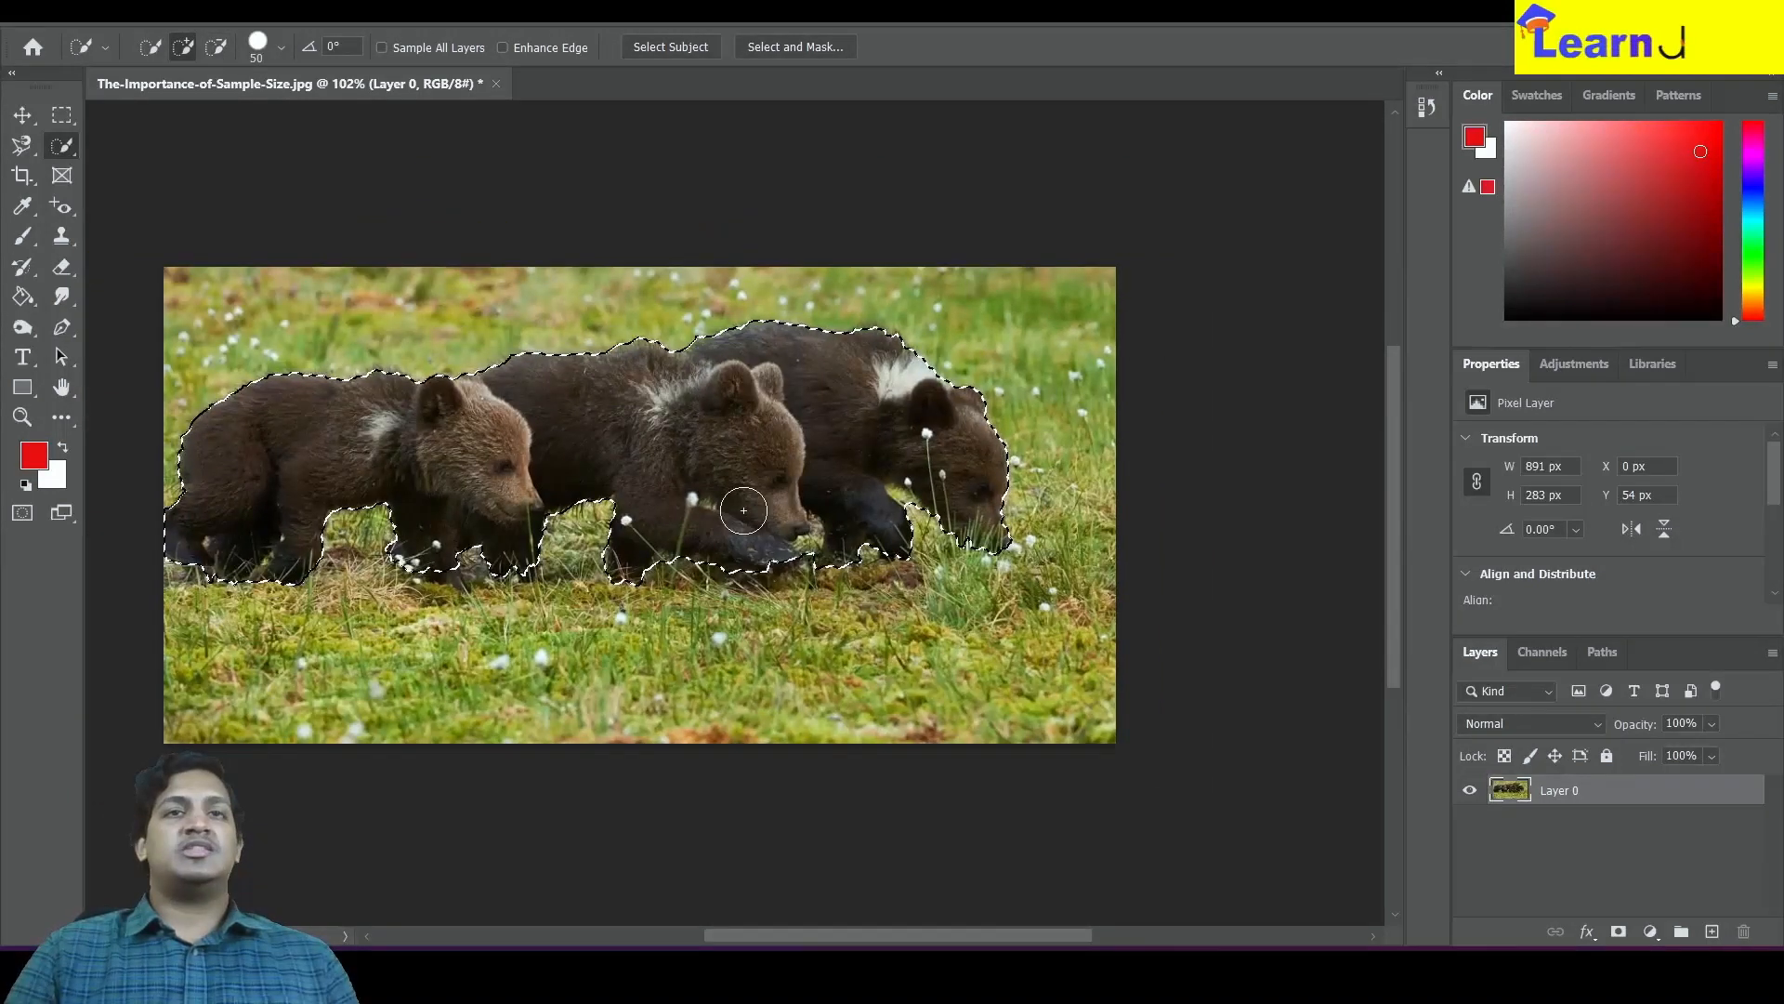
pyautogui.scroll(3, 739, 523)
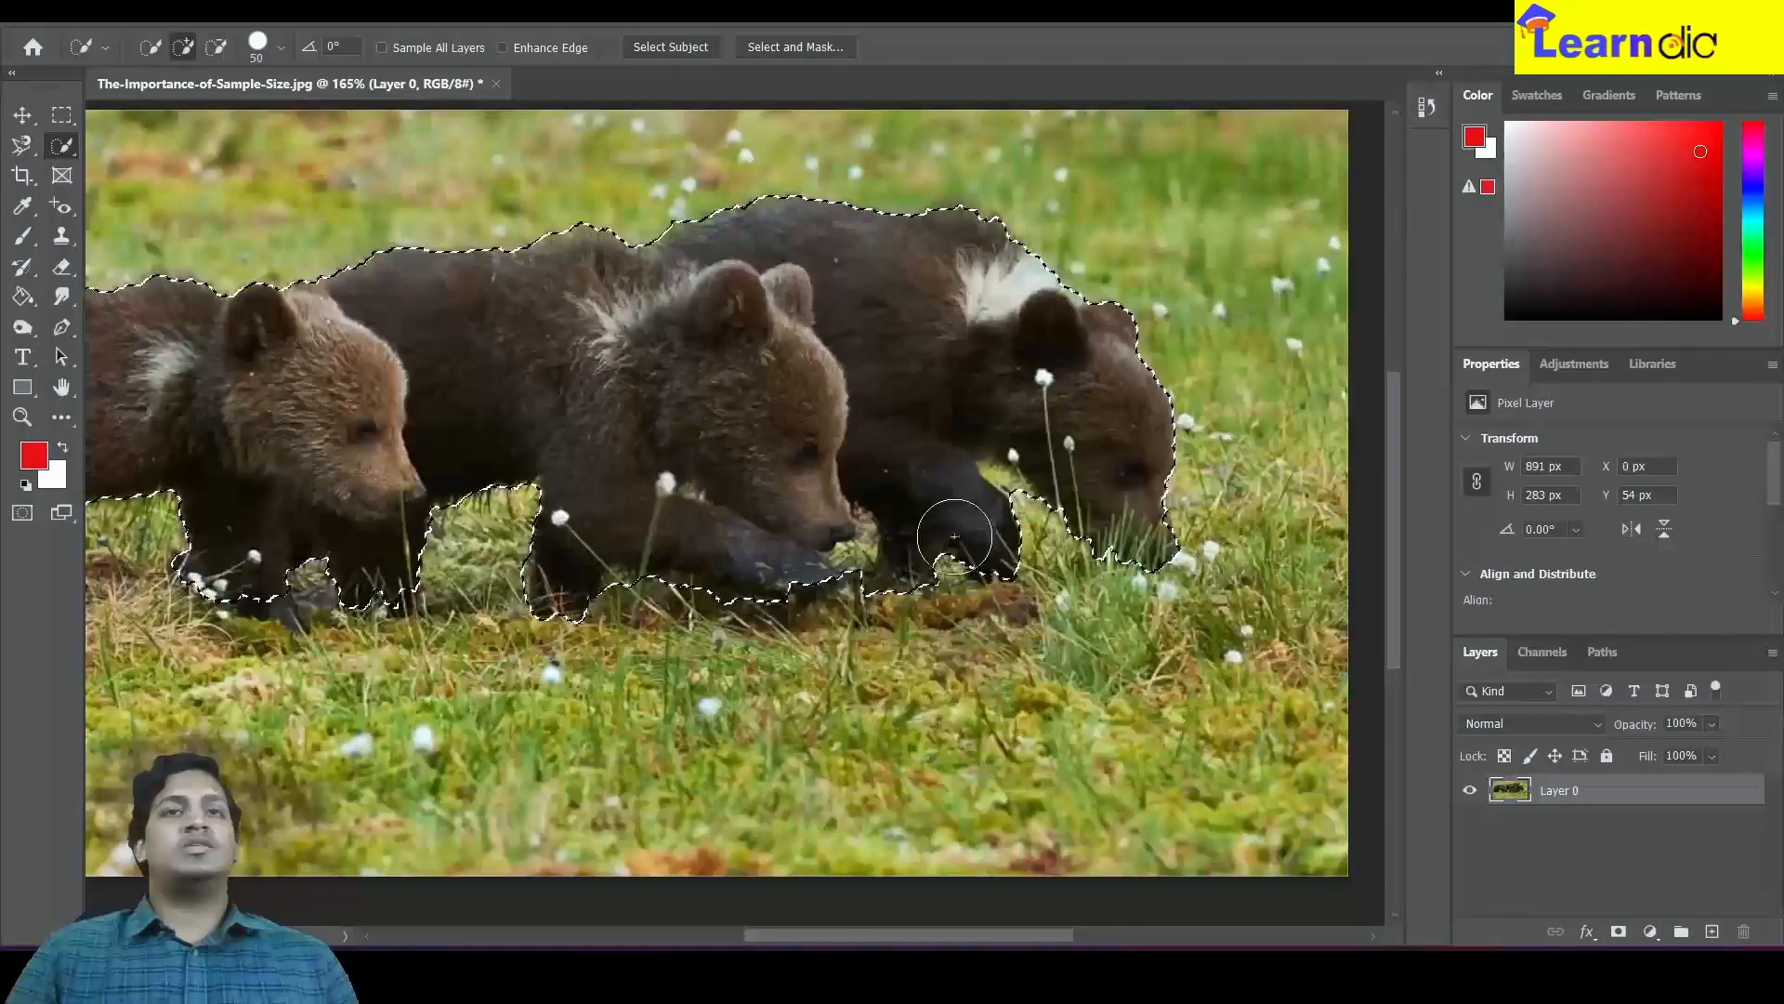
# Subtract the rear cub's body and the area behind the middle cub's head from the Quick Selection
pyautogui.press('alt')
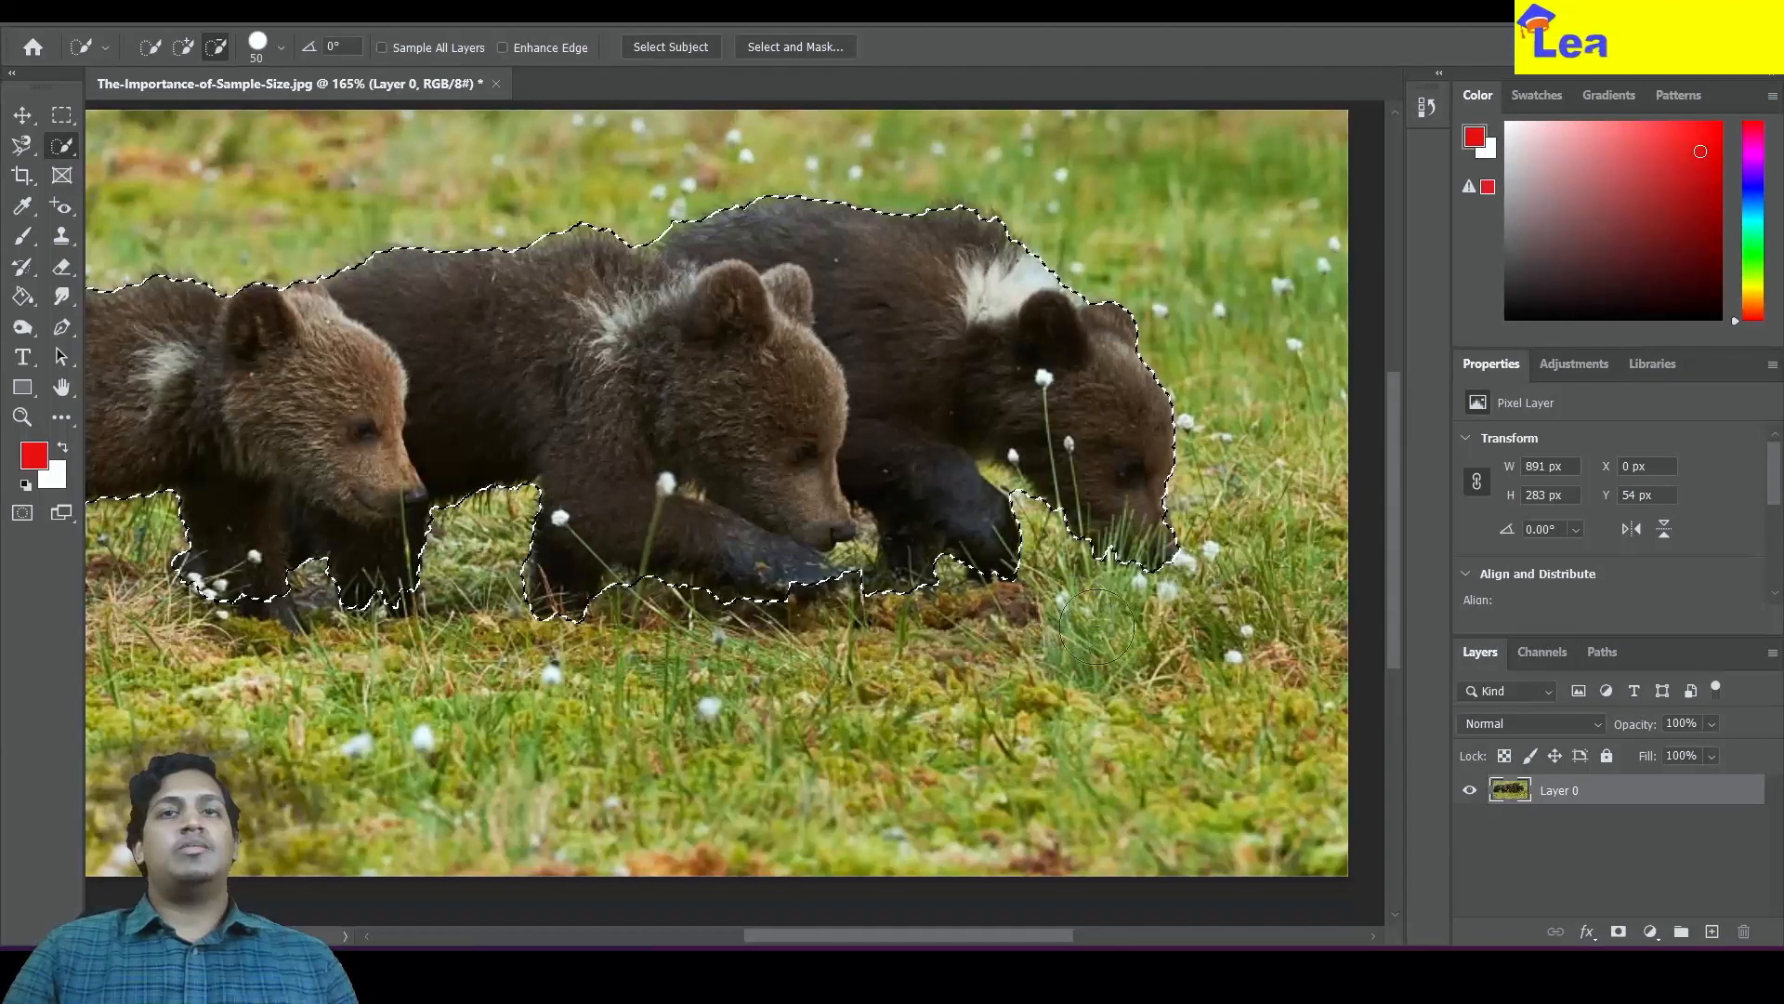
pyautogui.moveTo(1136, 527)
pyautogui.mouseDown()
pyautogui.moveTo(1101, 375)
pyautogui.moveTo(1052, 296)
pyautogui.moveTo(876, 204)
pyautogui.mouseUp()
pyautogui.moveTo(1070, 334)
pyautogui.mouseDown()
pyautogui.moveTo(992, 455)
pyautogui.moveTo(965, 557)
pyautogui.mouseUp()
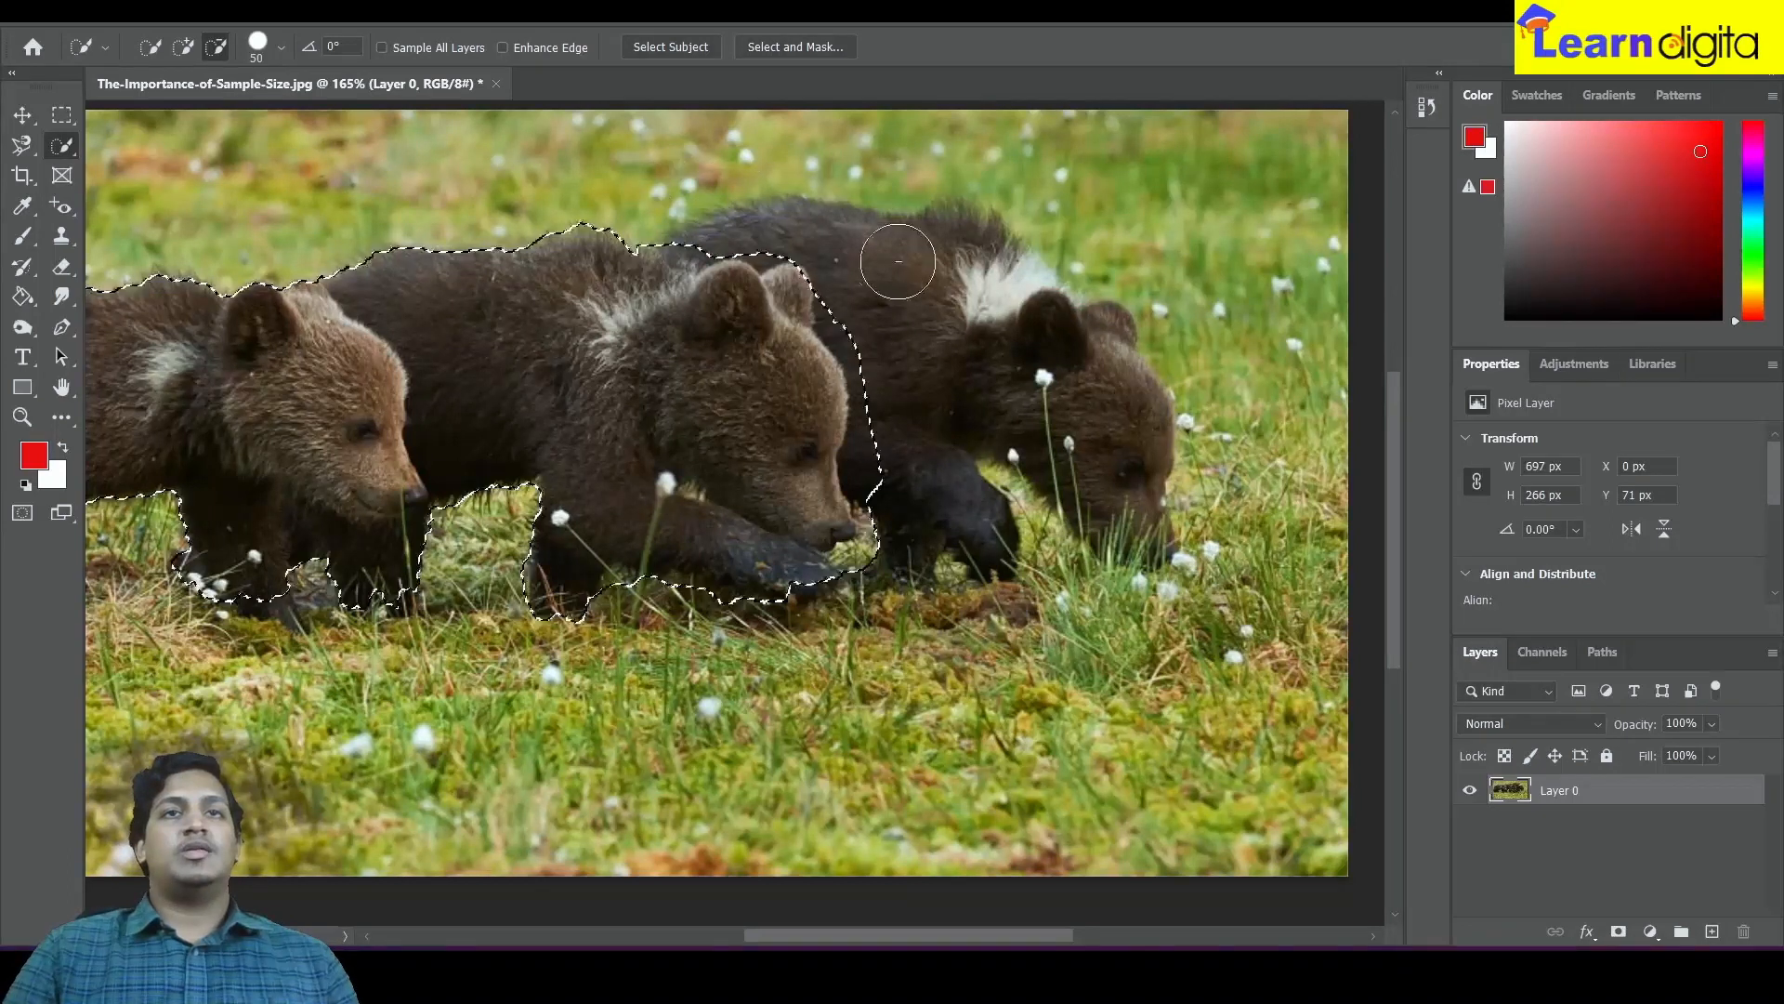
pyautogui.moveTo(869, 309)
pyautogui.mouseDown()
pyautogui.moveTo(894, 381)
pyautogui.moveTo(899, 482)
pyautogui.mouseUp()
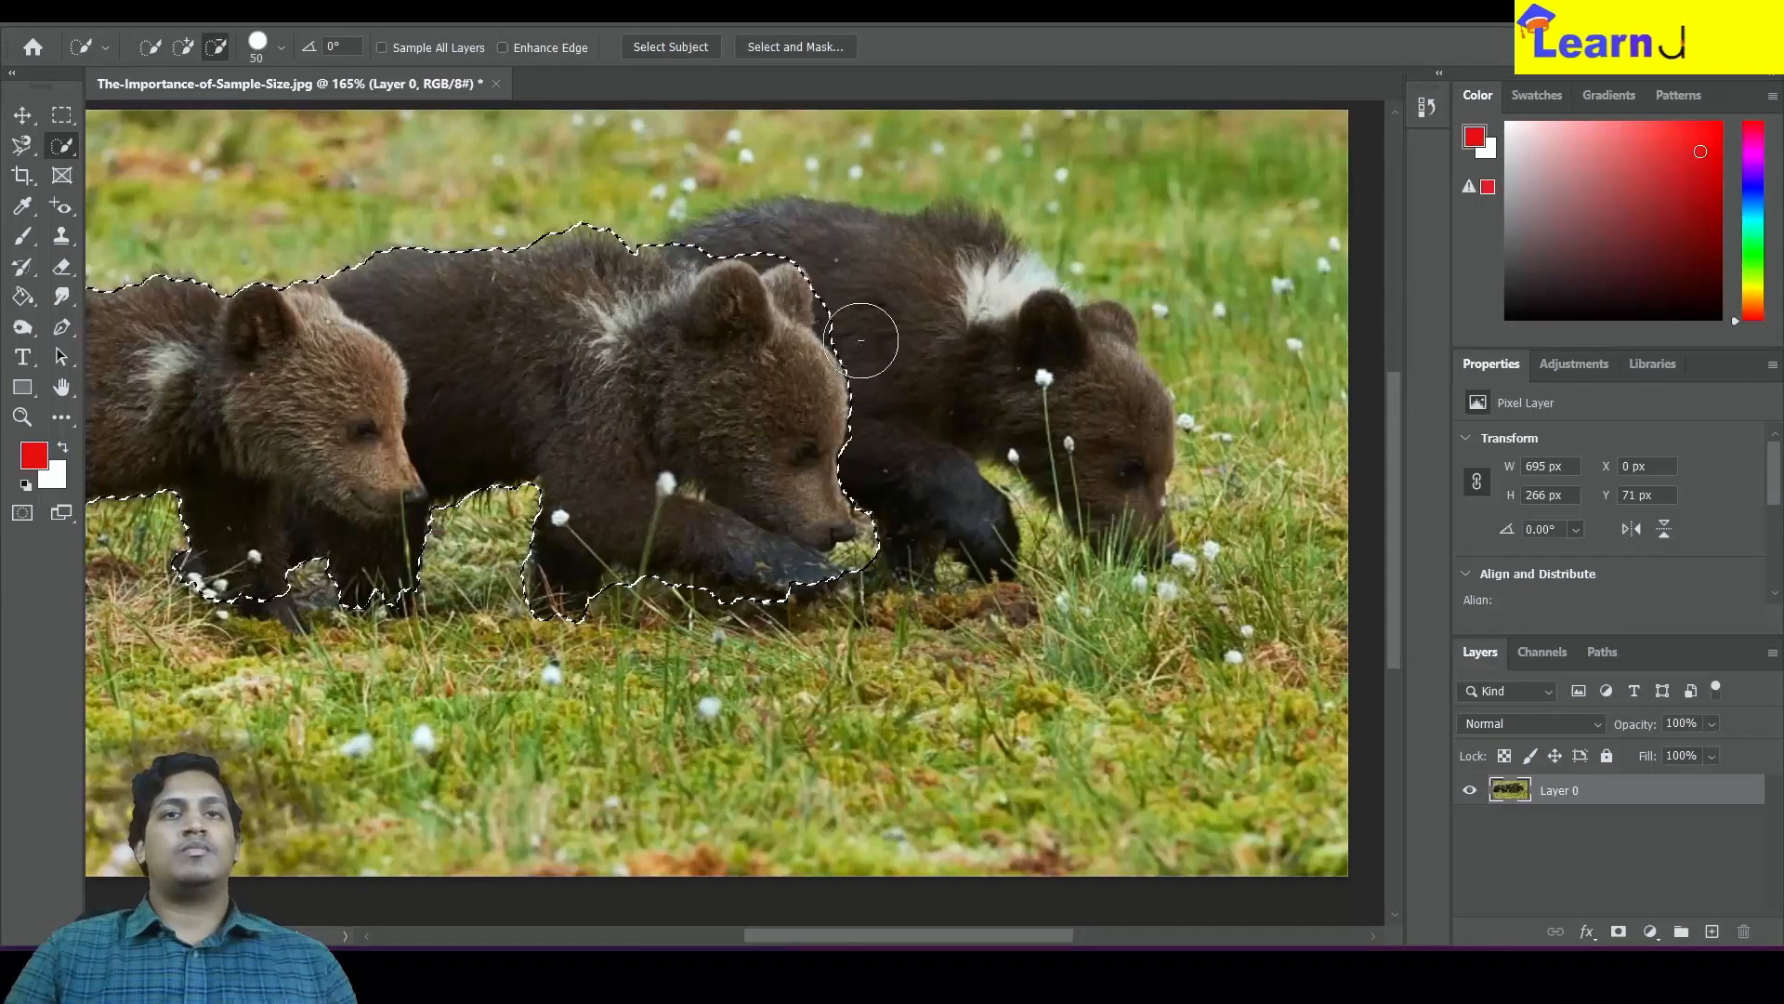
pyautogui.click(852, 312)
pyautogui.click(890, 561)
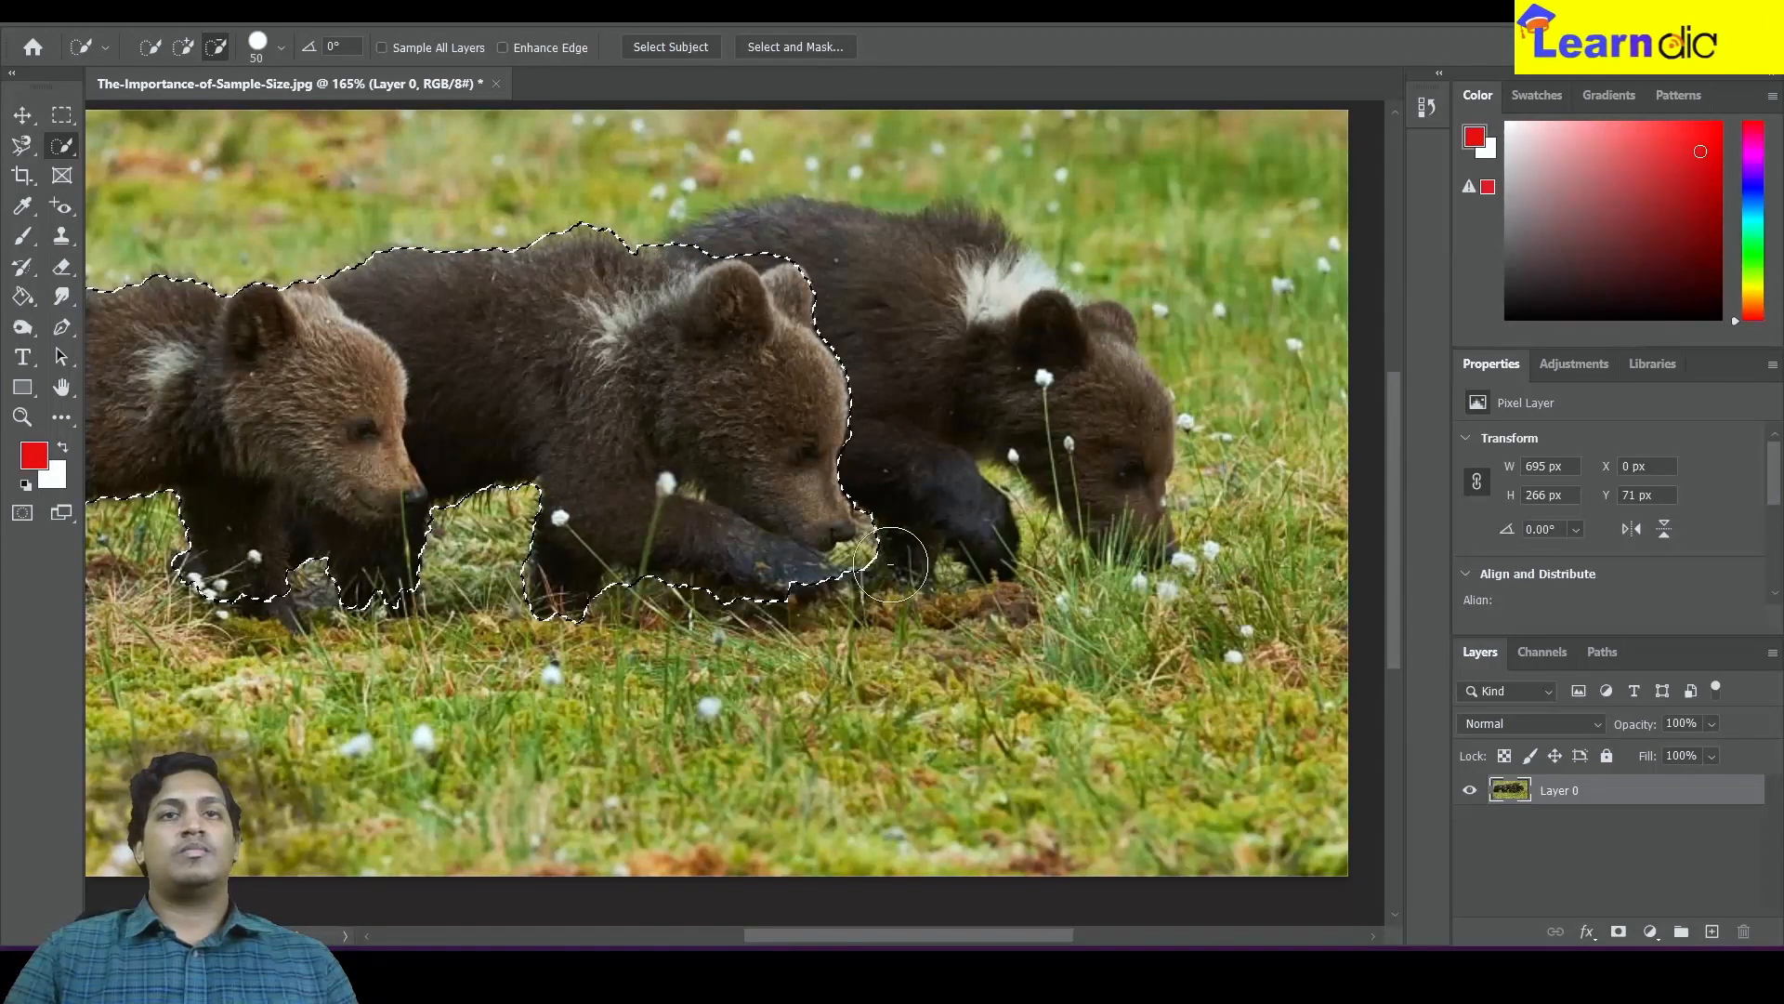
pyautogui.scroll(-7, 953, 502)
pyautogui.scroll(4, 937, 518)
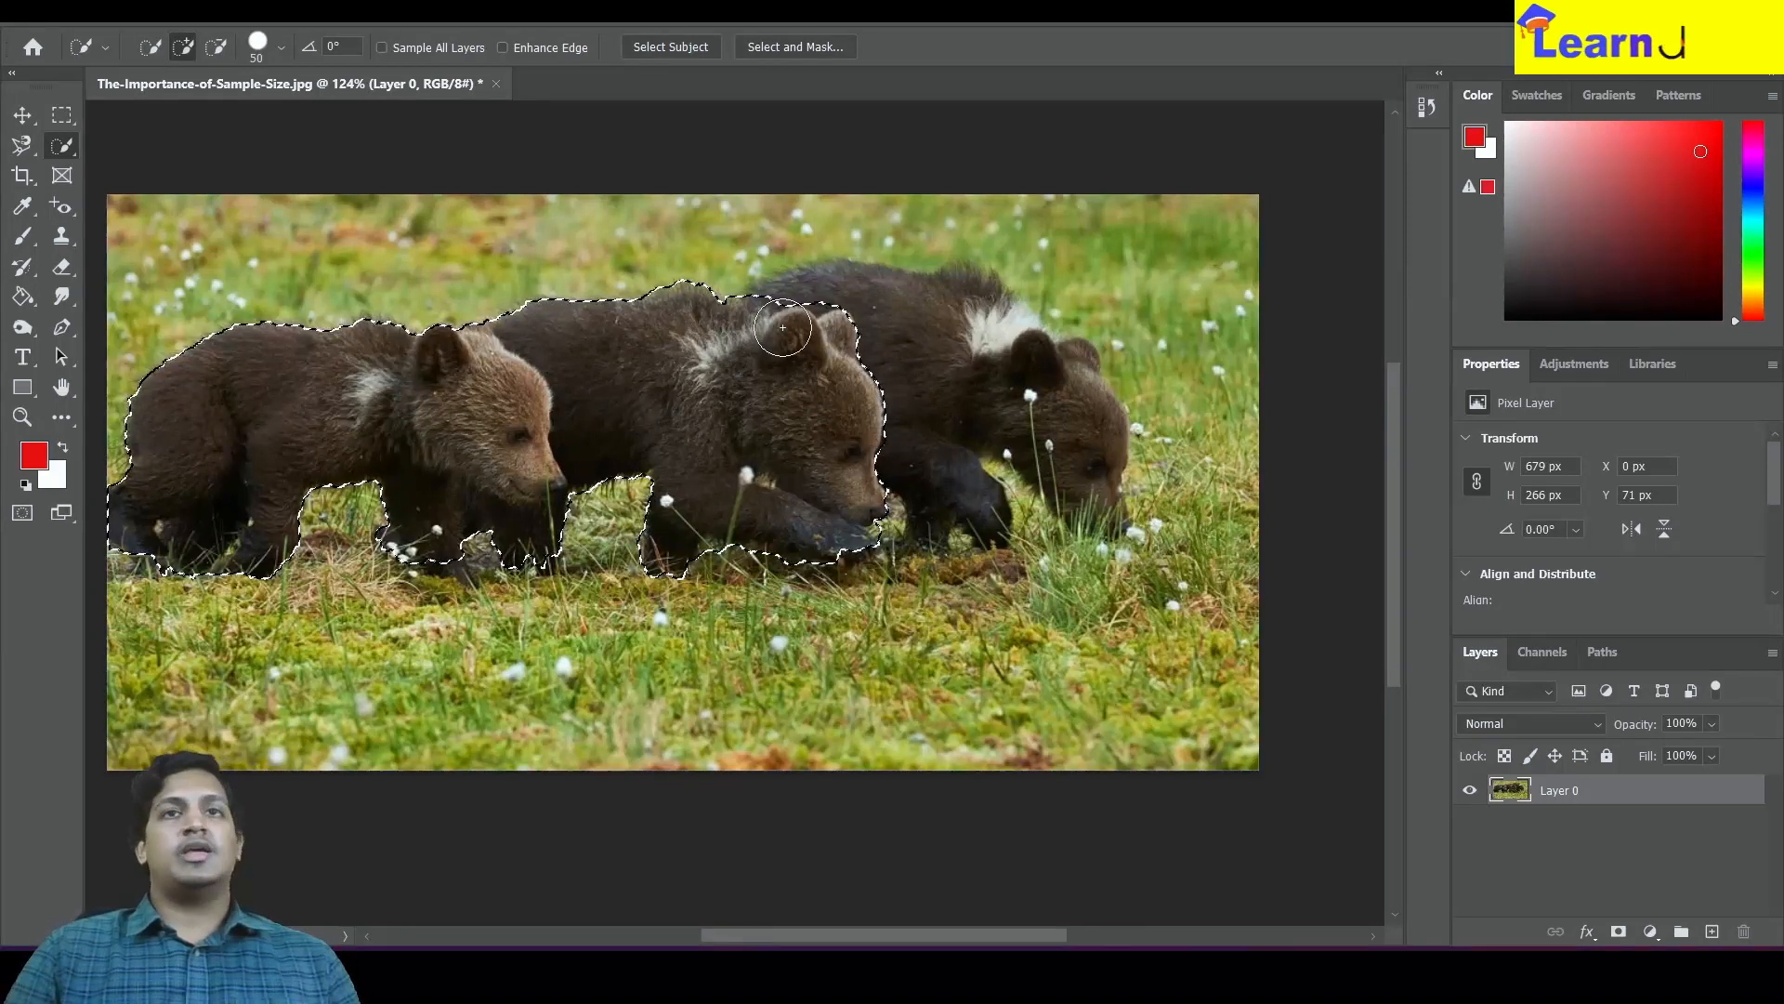
# Add the rear cub's back, head and body back into the Quick Selection
pyautogui.moveTo(844, 316)
pyautogui.mouseDown()
pyautogui.moveTo(968, 354)
pyautogui.moveTo(1050, 422)
pyautogui.moveTo(1012, 354)
pyautogui.mouseUp()
pyautogui.moveTo(910, 316)
pyautogui.mouseDown()
pyautogui.moveTo(806, 289)
pyautogui.moveTo(777, 319)
pyautogui.moveTo(880, 350)
pyautogui.moveTo(992, 526)
pyautogui.mouseUp()
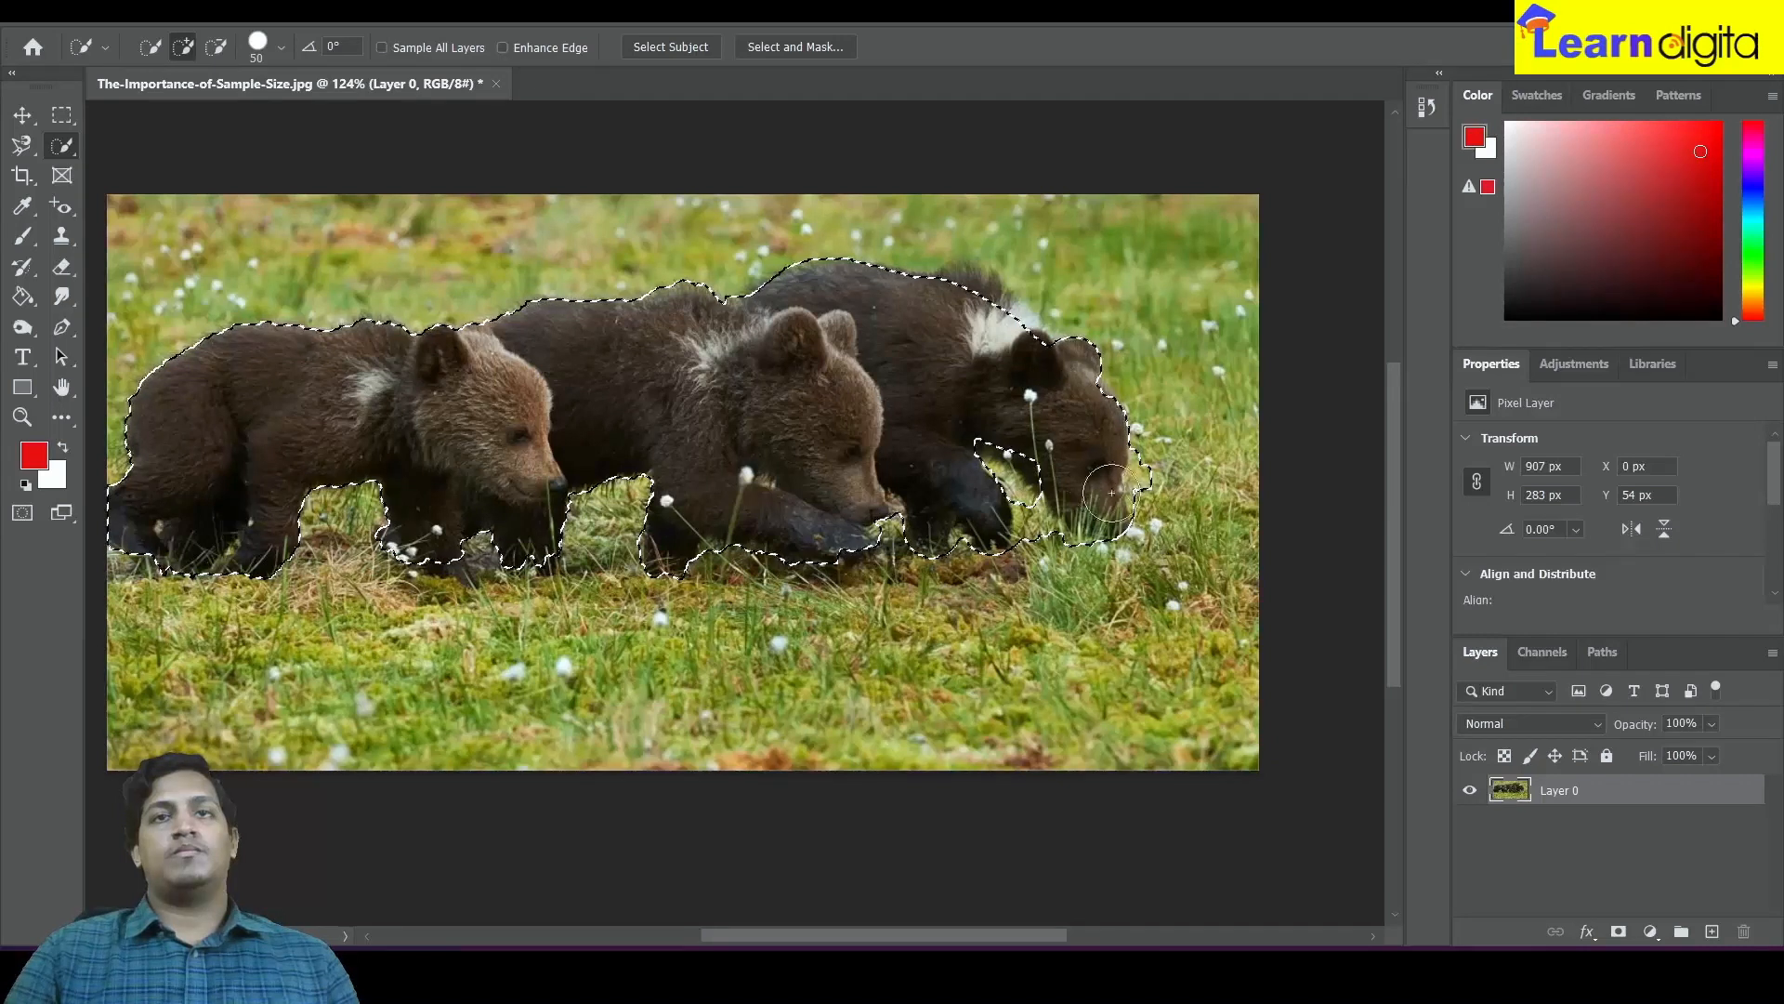
pyautogui.moveTo(1011, 339); pyautogui.dragTo(975, 298)
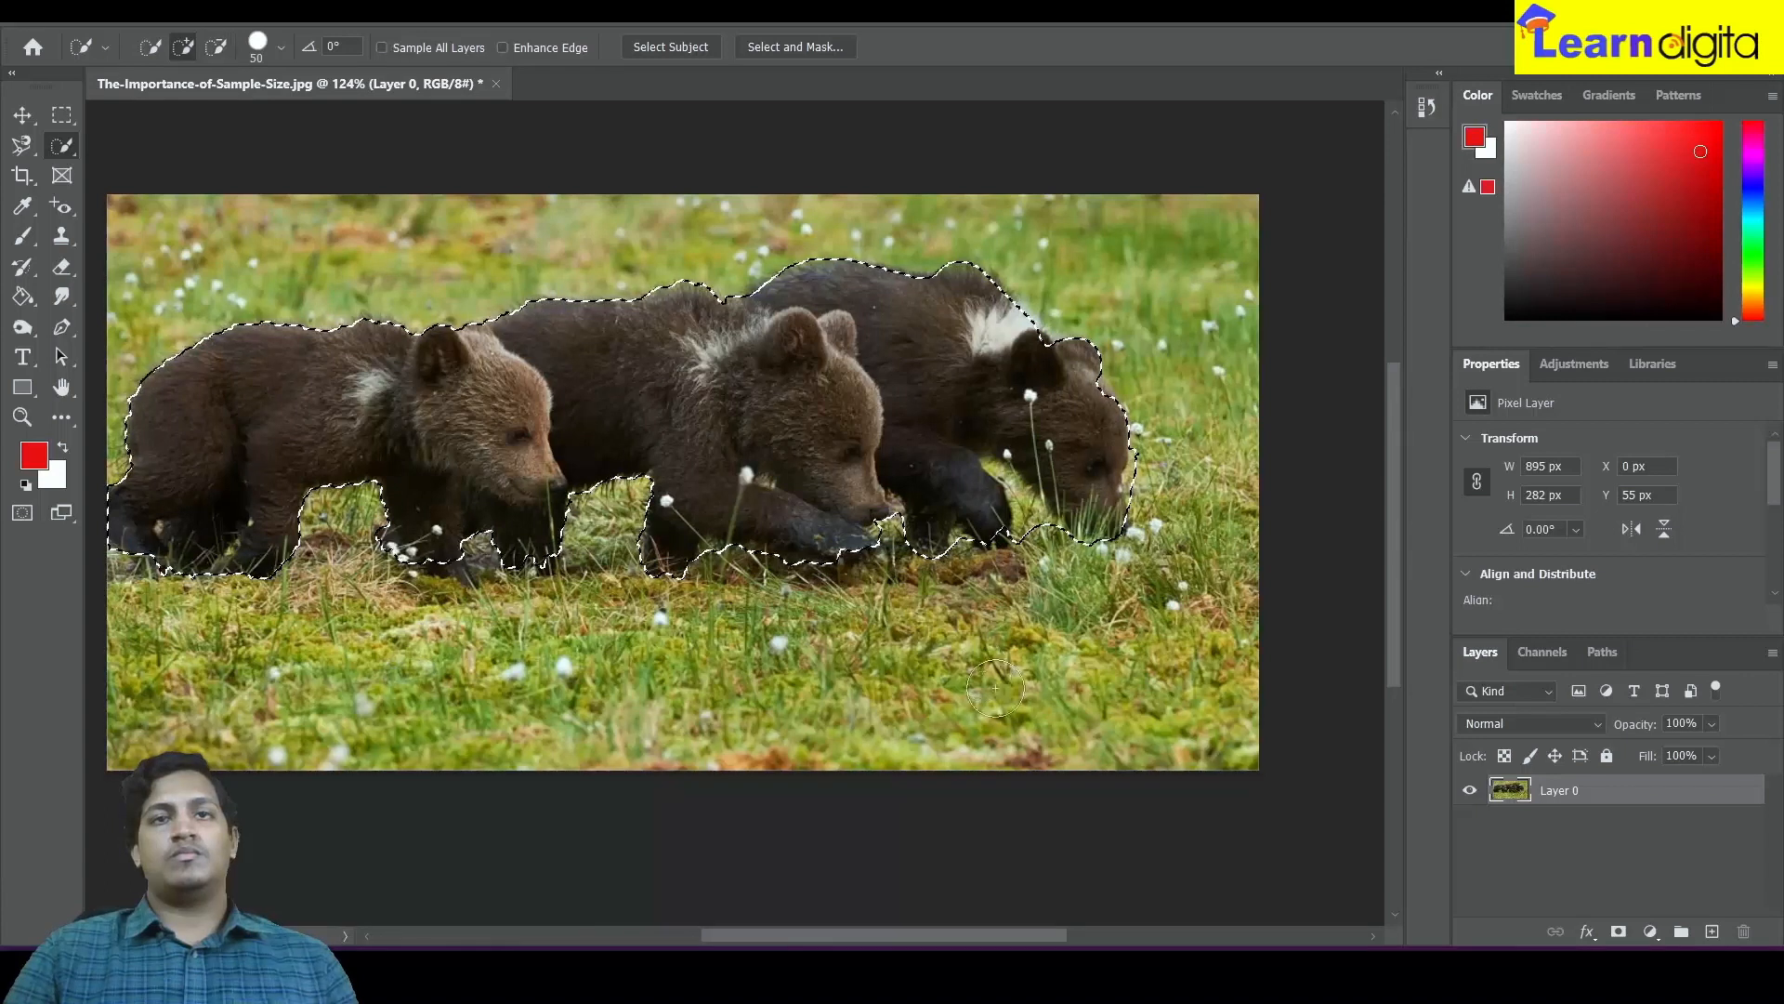
pyautogui.scroll(4, 969, 548)
pyautogui.scroll(-4, 968, 549)
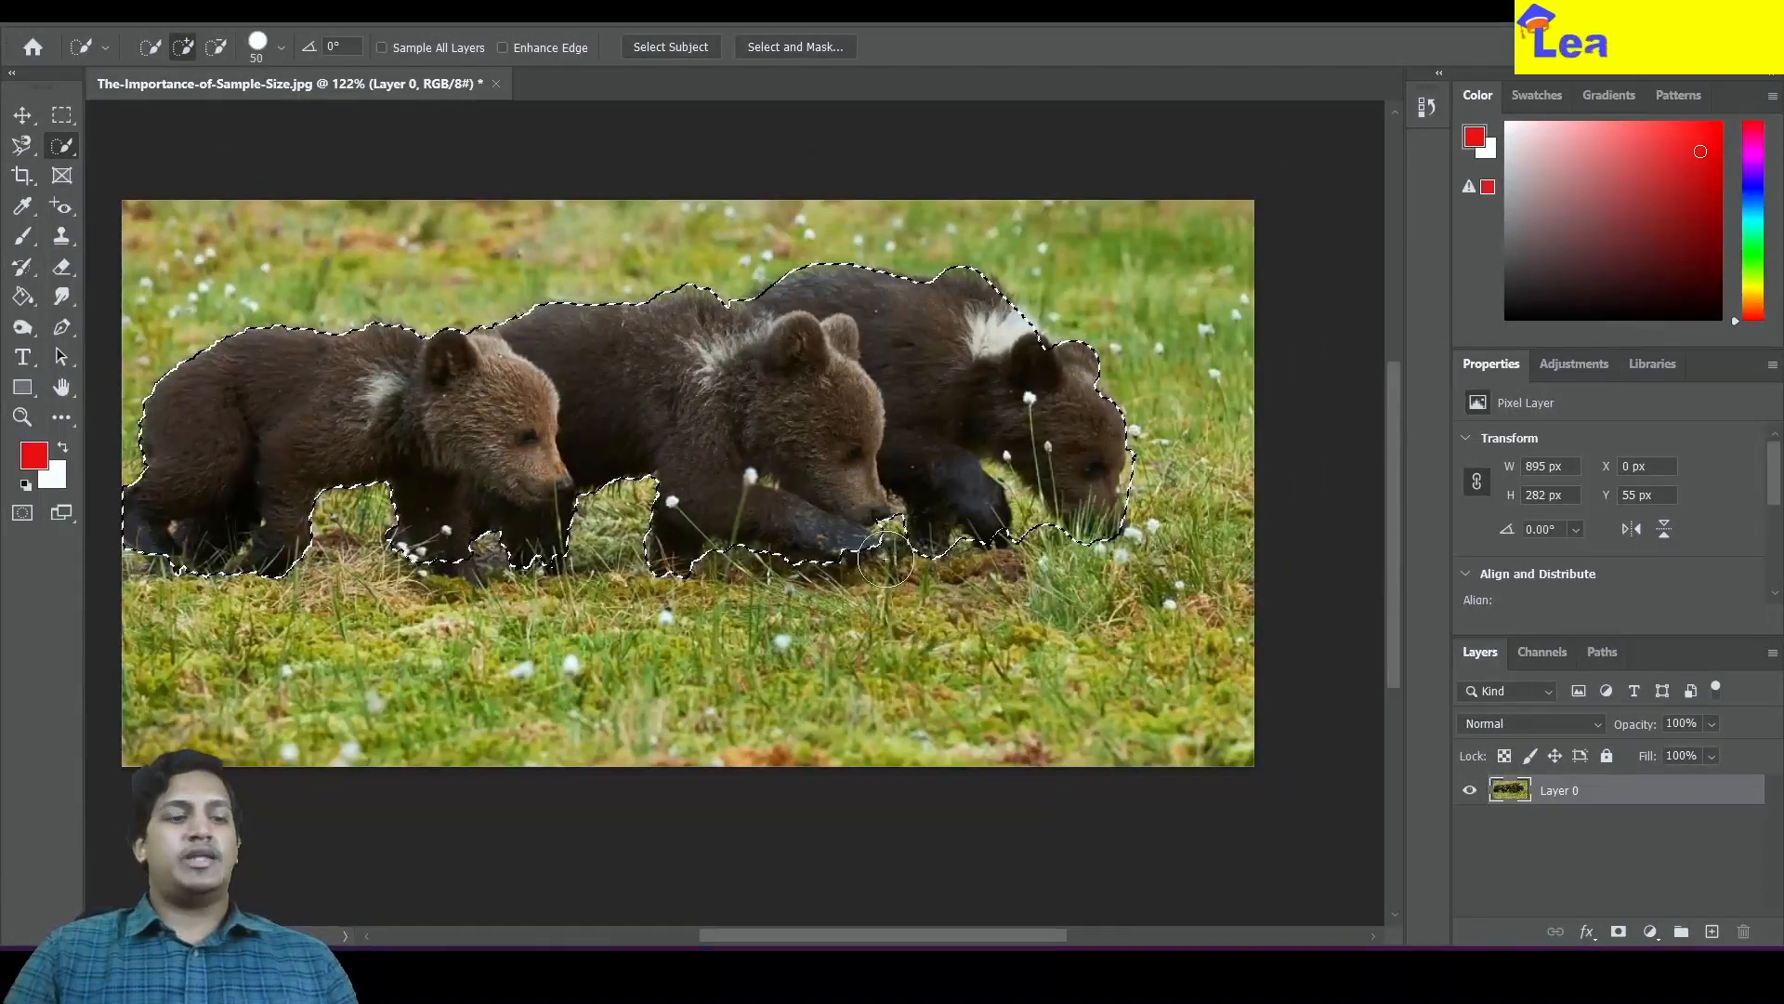
# Copy the Quick Selection onto a new layer and hide the photo layer to preview the cut-out
pyautogui.hotkey('ctrl', 'j')
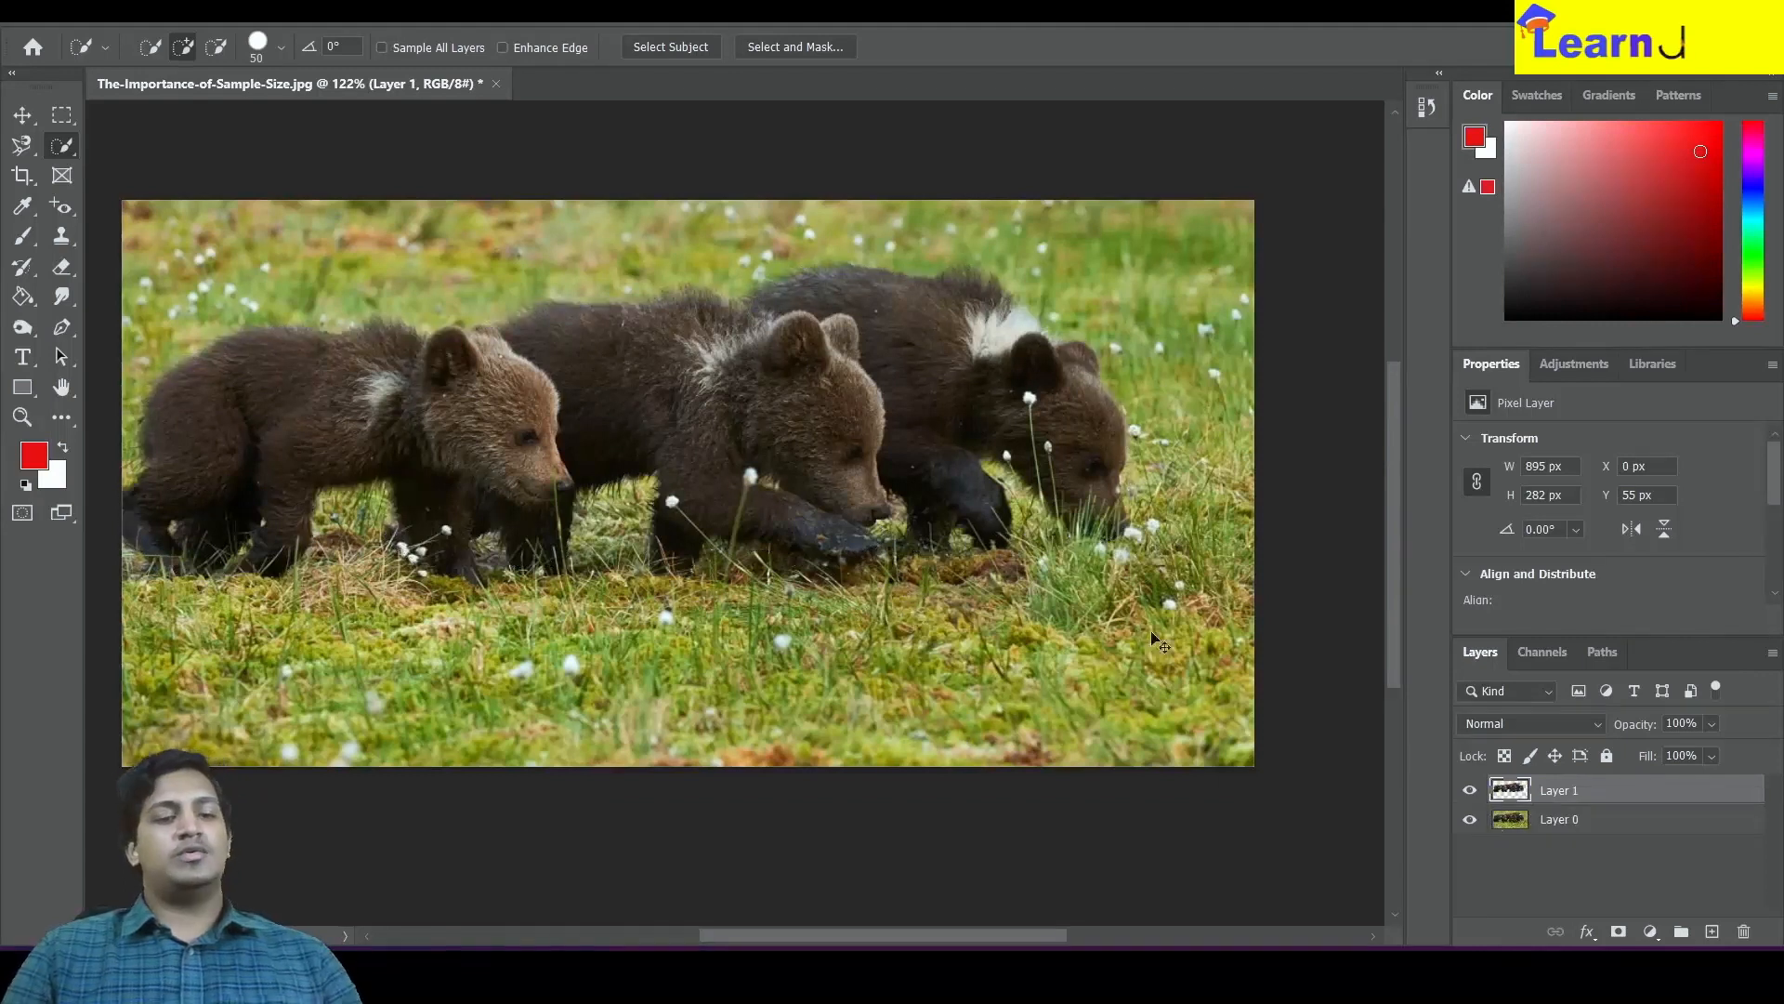
pyautogui.click(1471, 819)
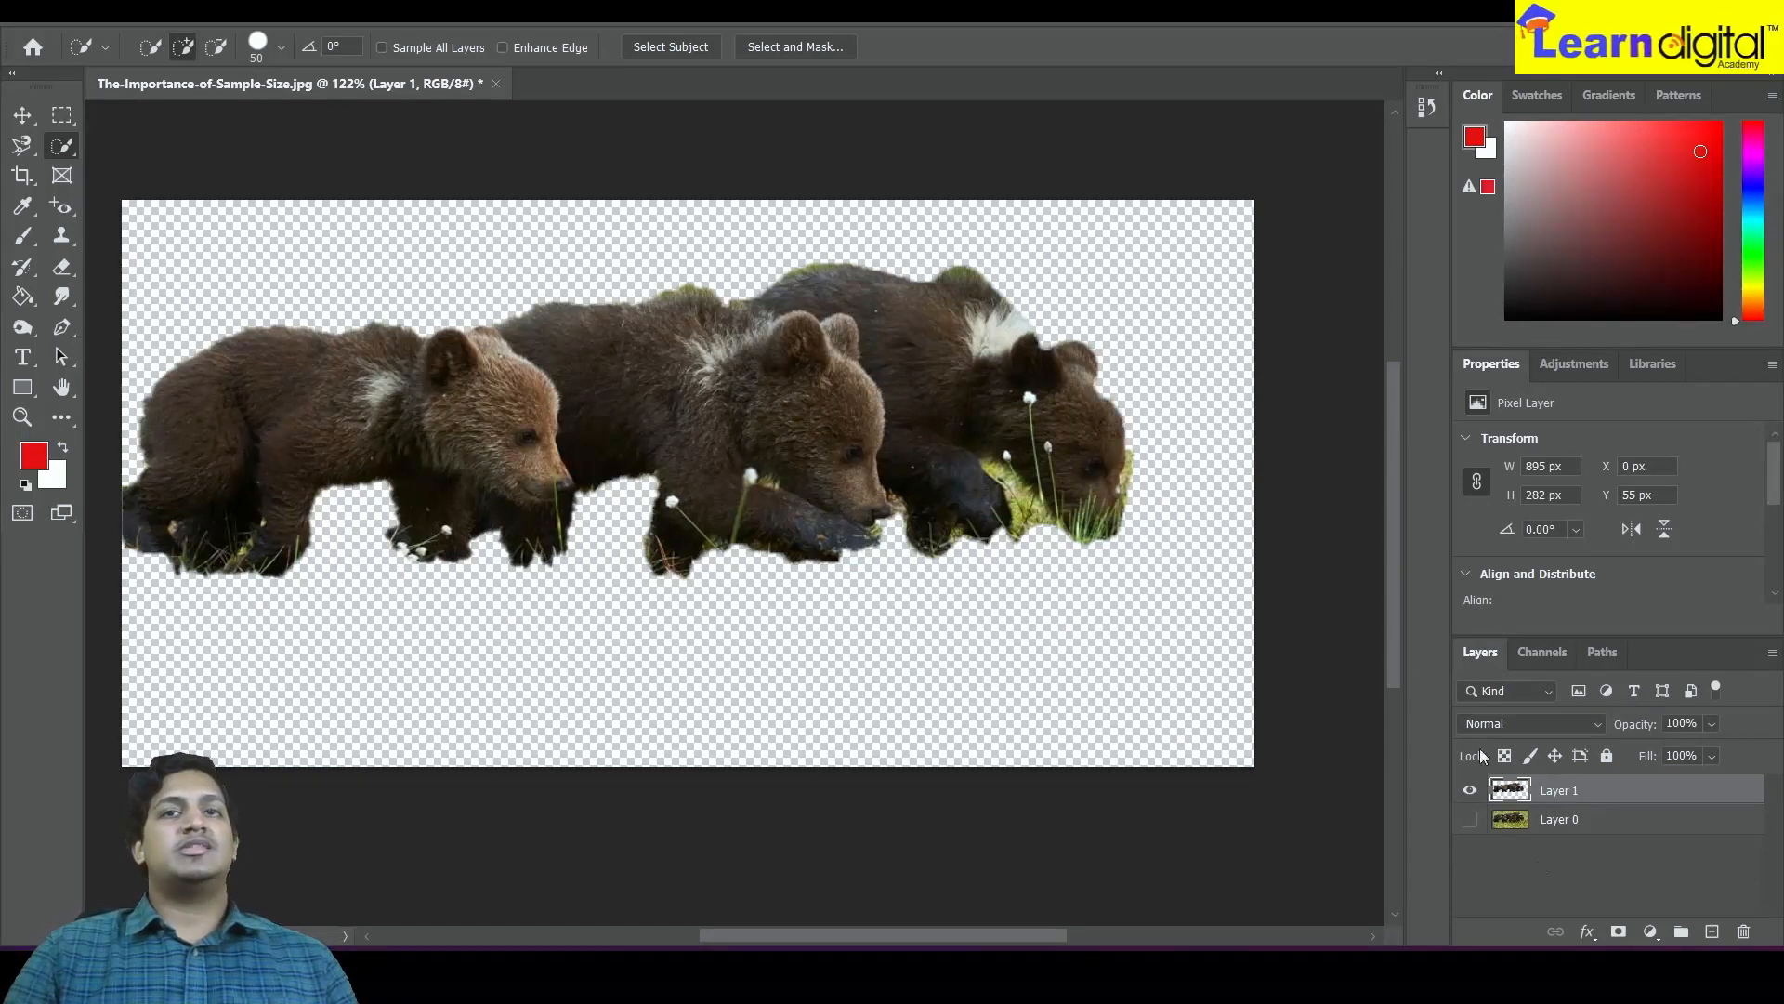
# Delete the cut-out layer and make the original photo layer visible again
pyautogui.click(1470, 792)
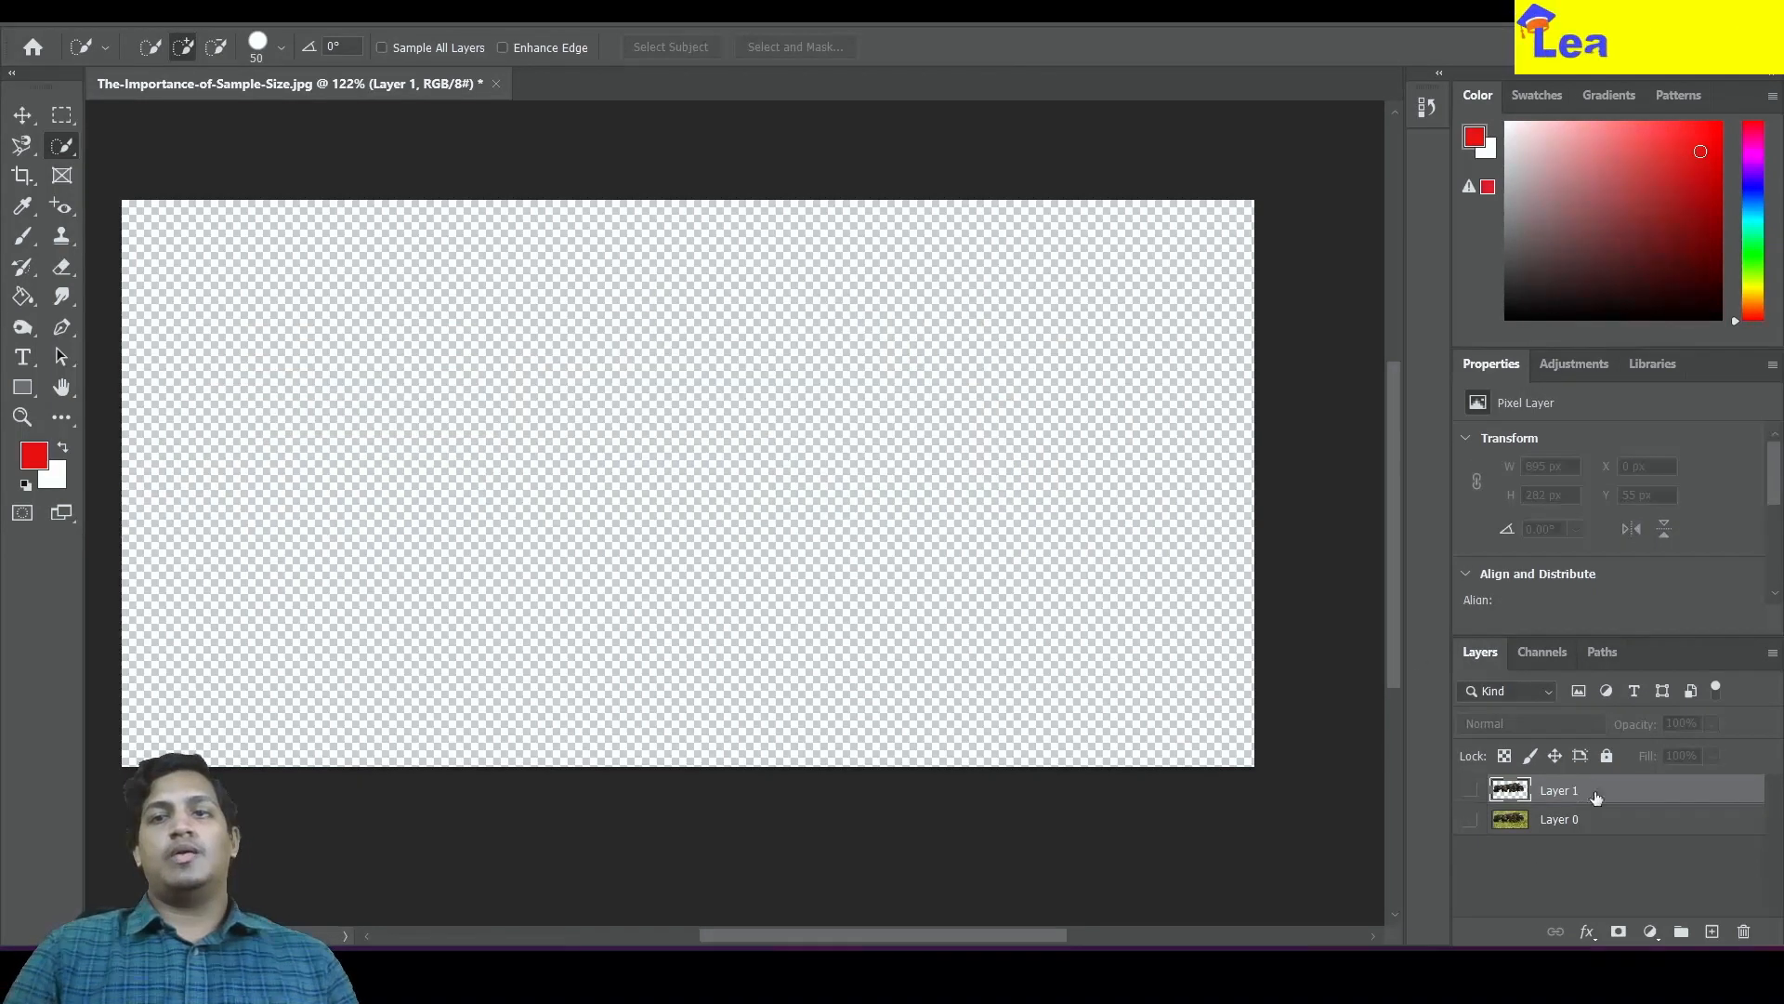
pyautogui.press('Delete')
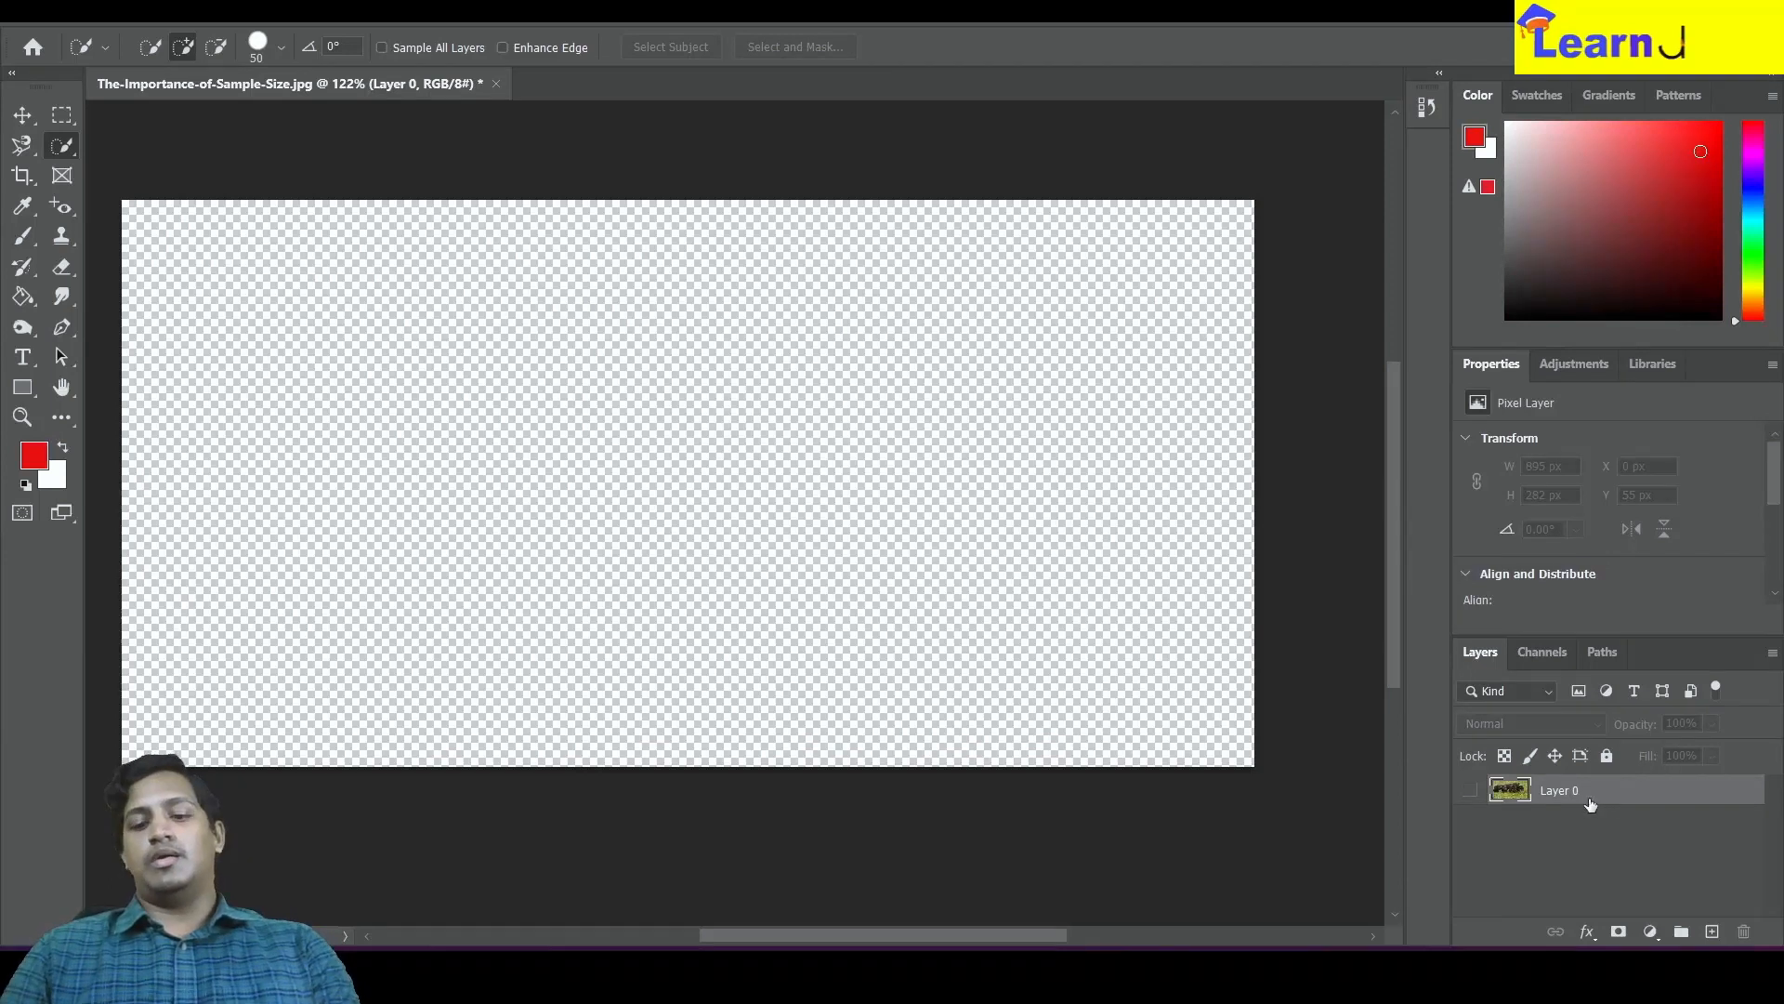
pyautogui.click(1467, 790)
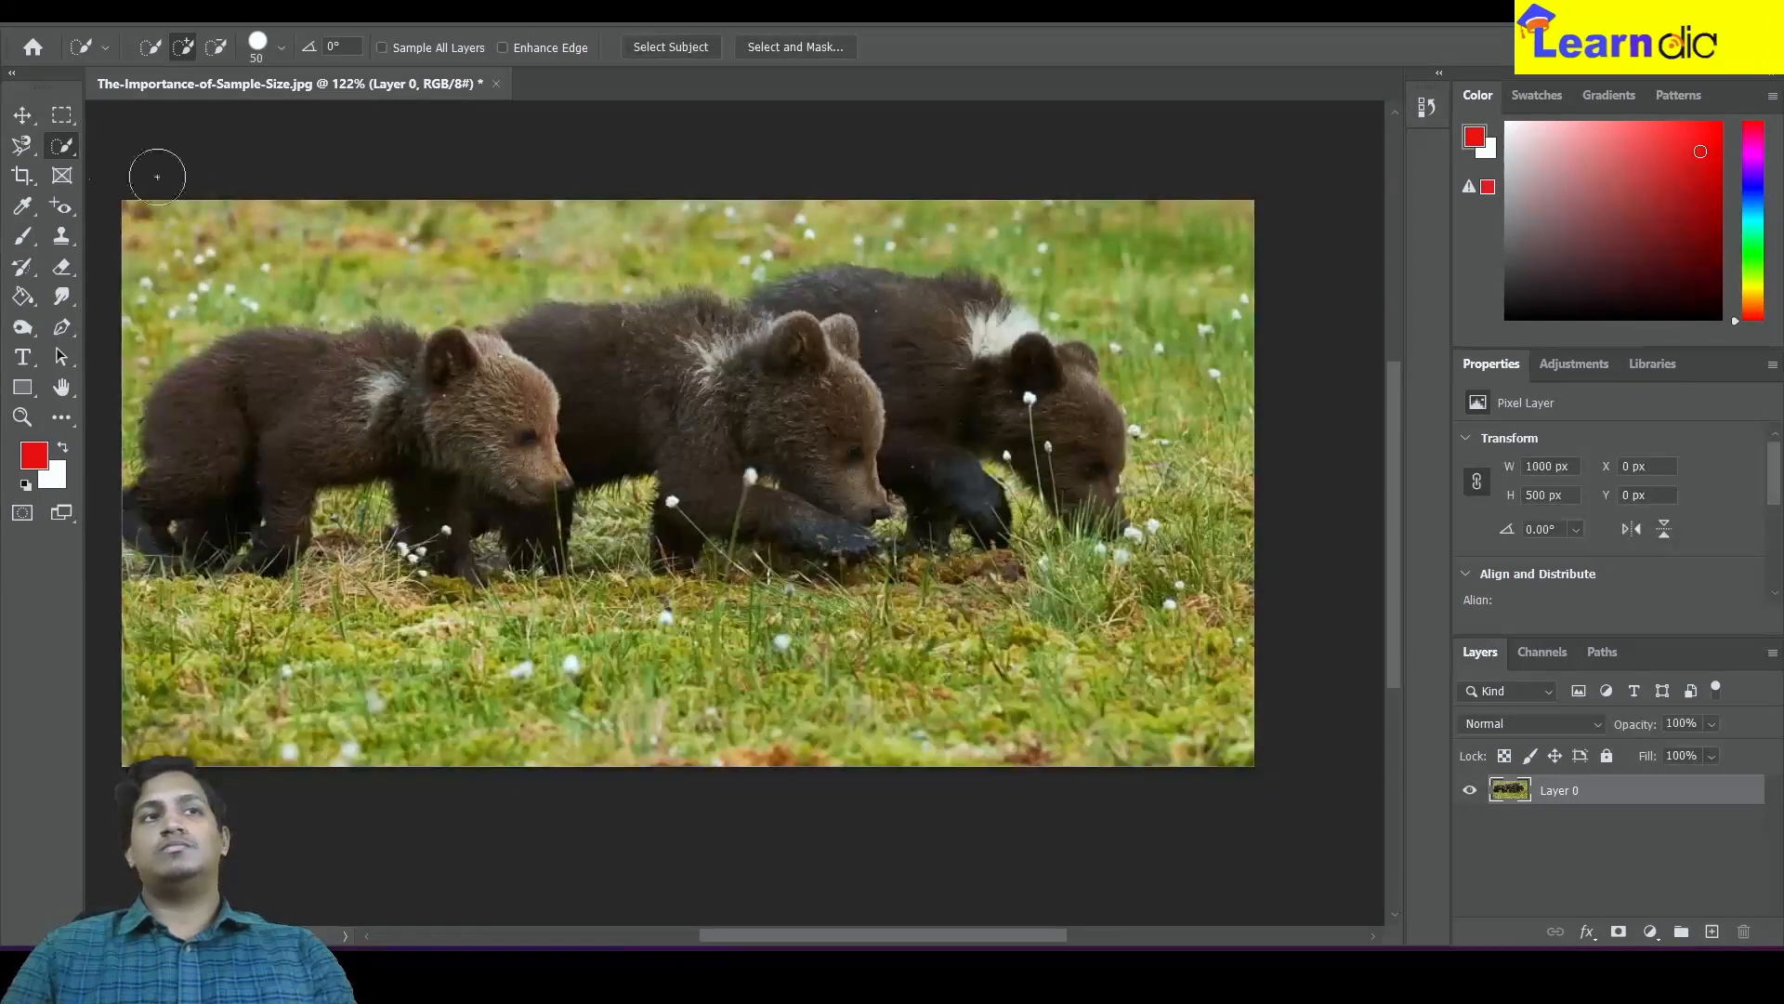
# Switch to the Magic Wand tool and select the front cub's fur with one sample
pyautogui.rightClick(63, 154)
pyautogui.click(212, 191)
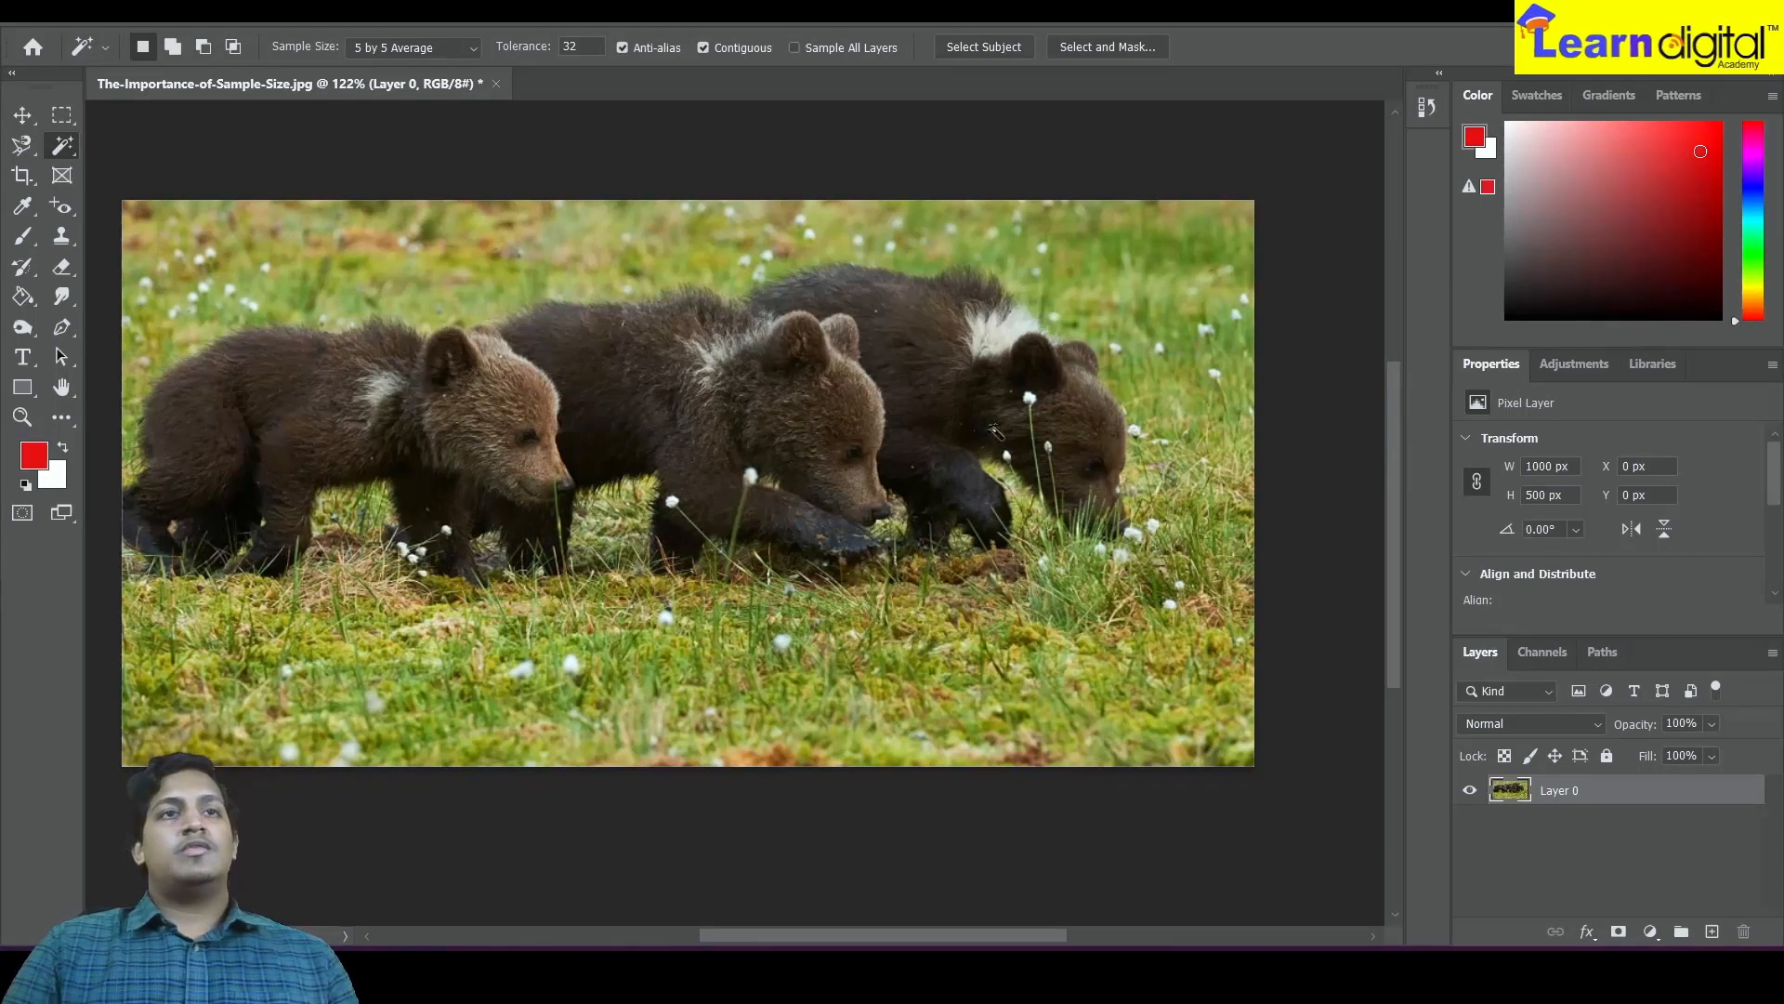
pyautogui.click(286, 383)
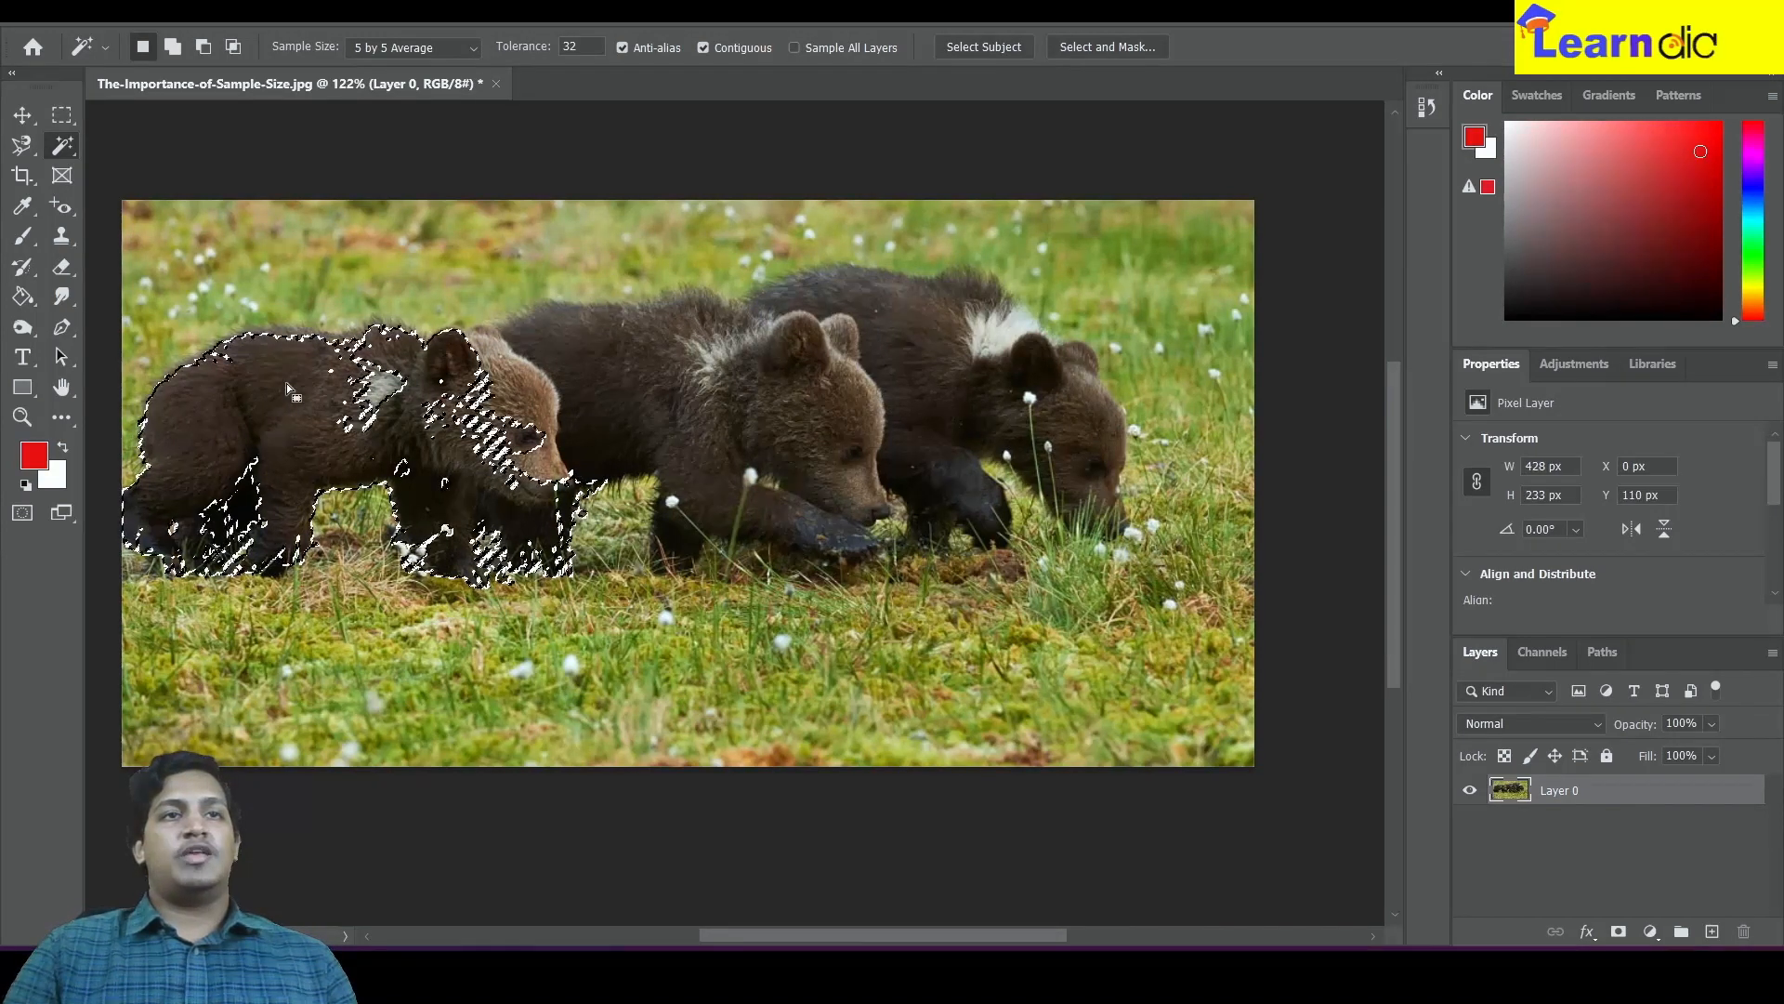
# Add the middle cub's fur to the Magic Wand selection
pyautogui.scroll(5, 287, 383)
pyautogui.scroll(-5, 614, 454)
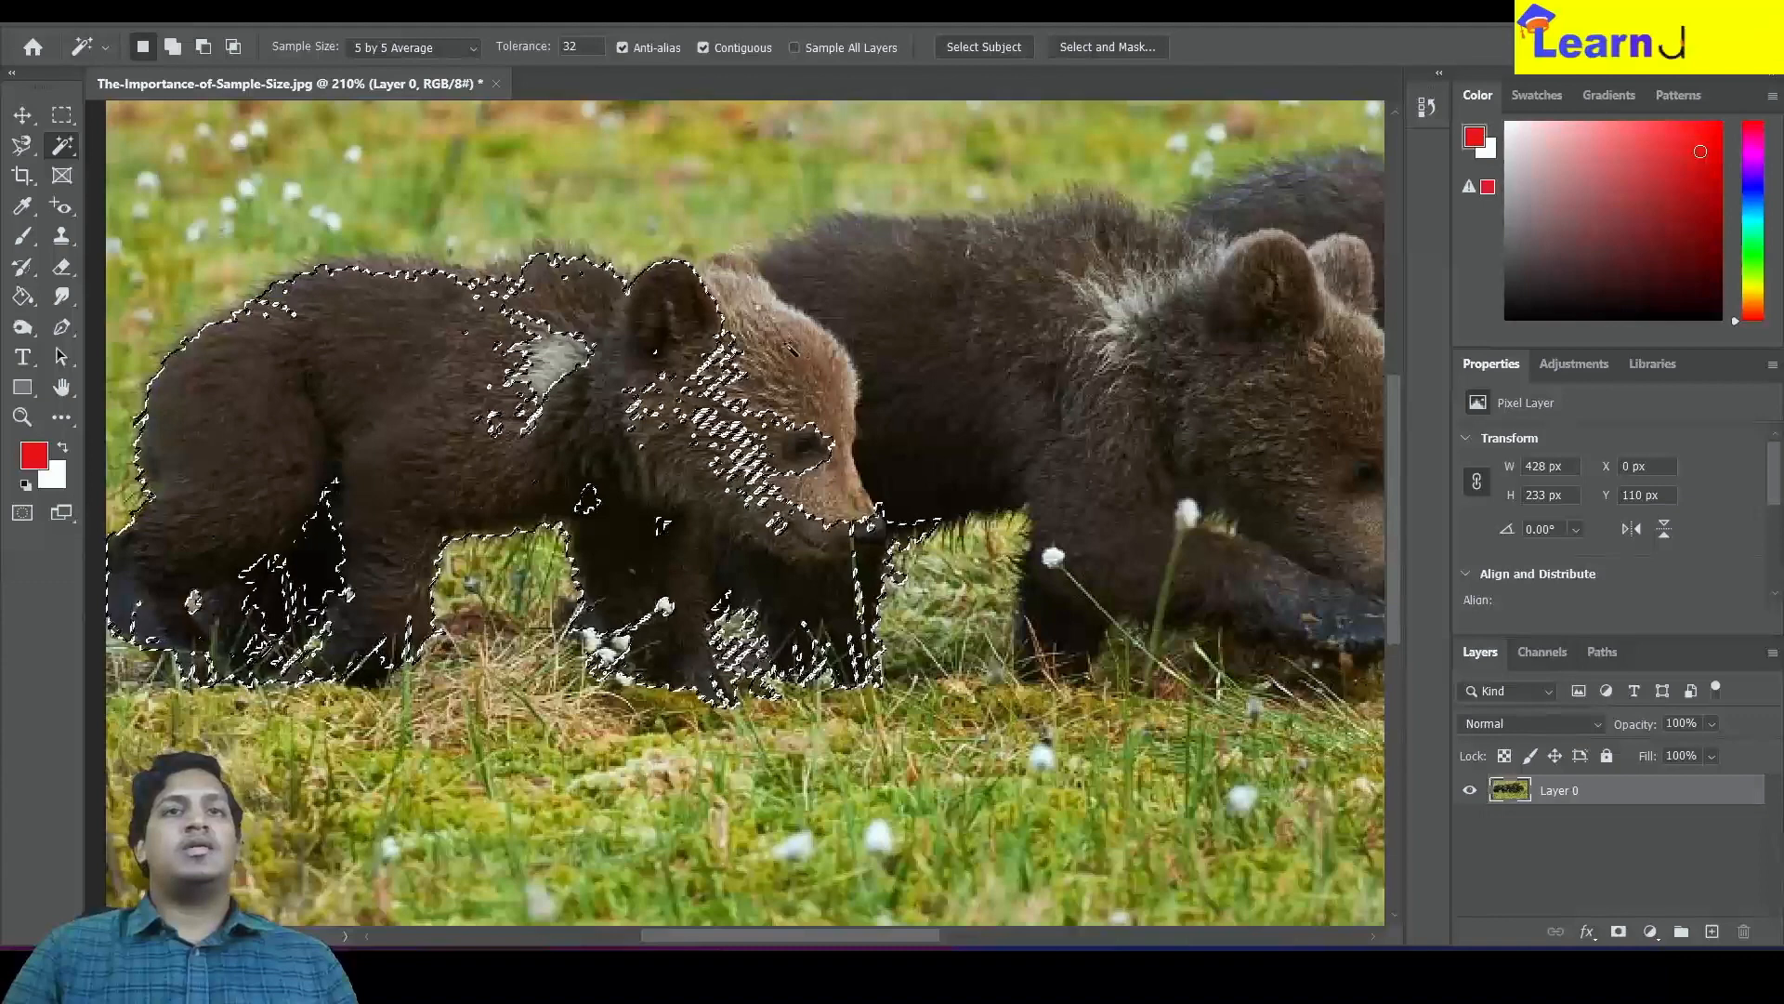
pyautogui.click(782, 338)
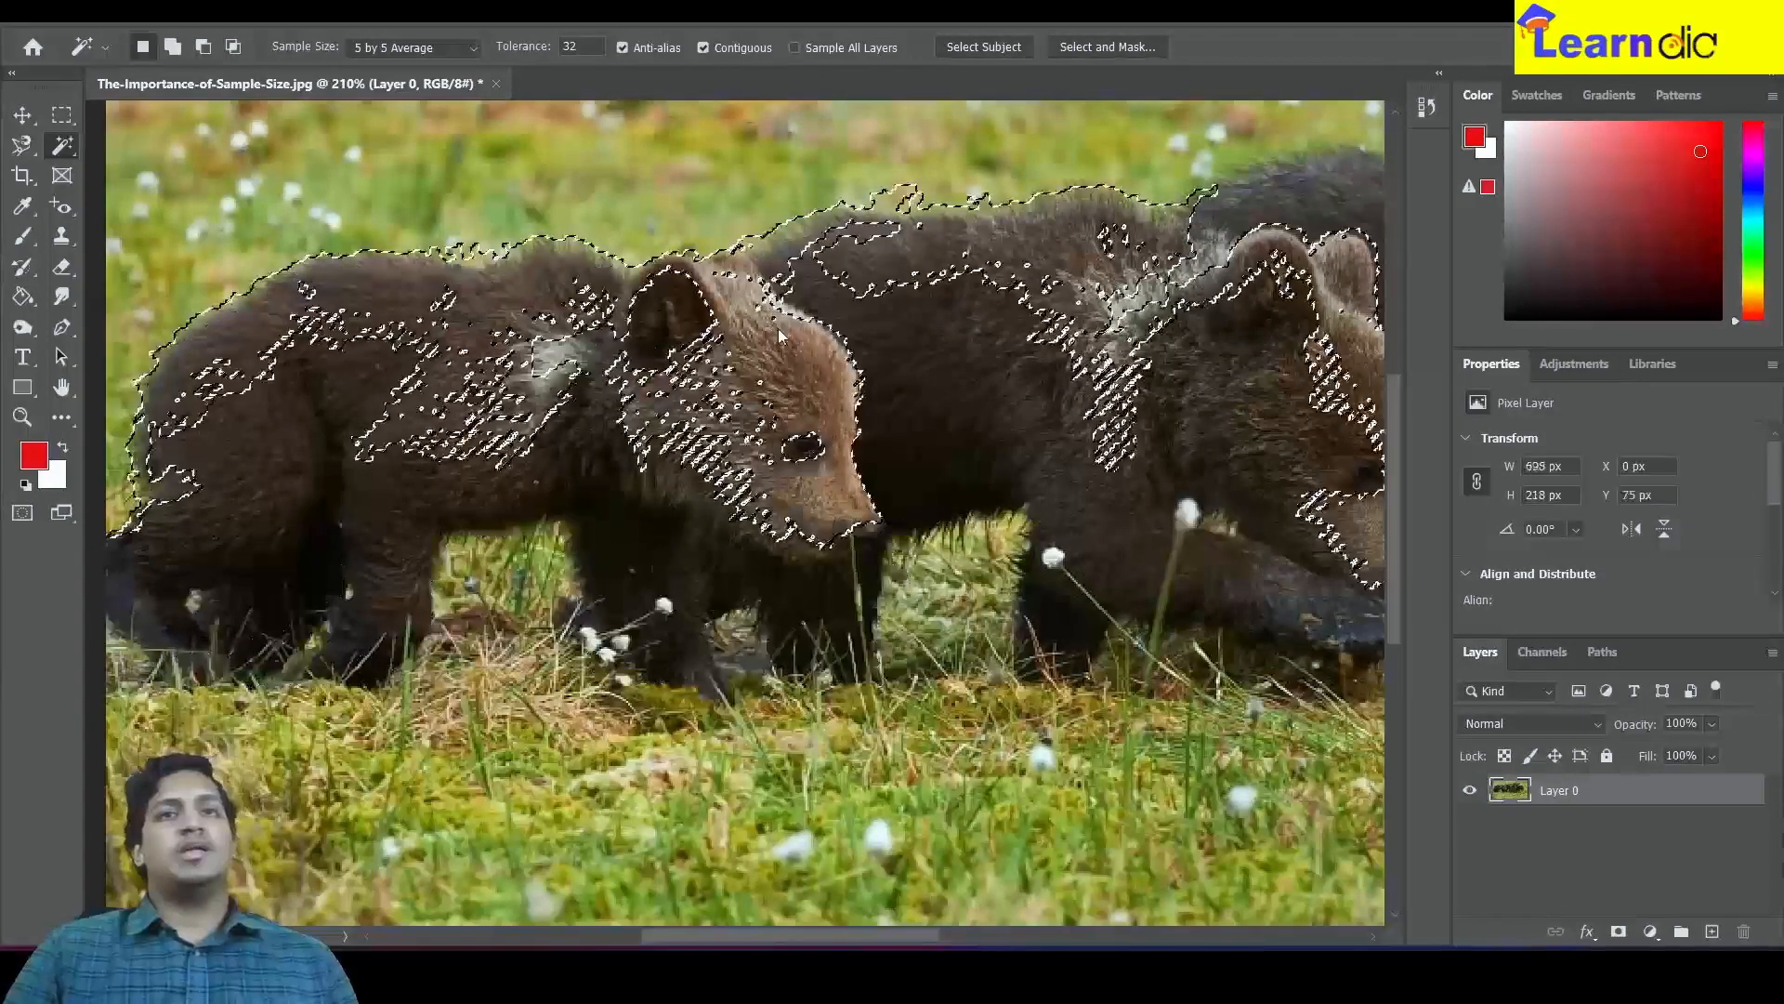
pyautogui.scroll(-5, 961, 367)
pyautogui.scroll(4, 963, 370)
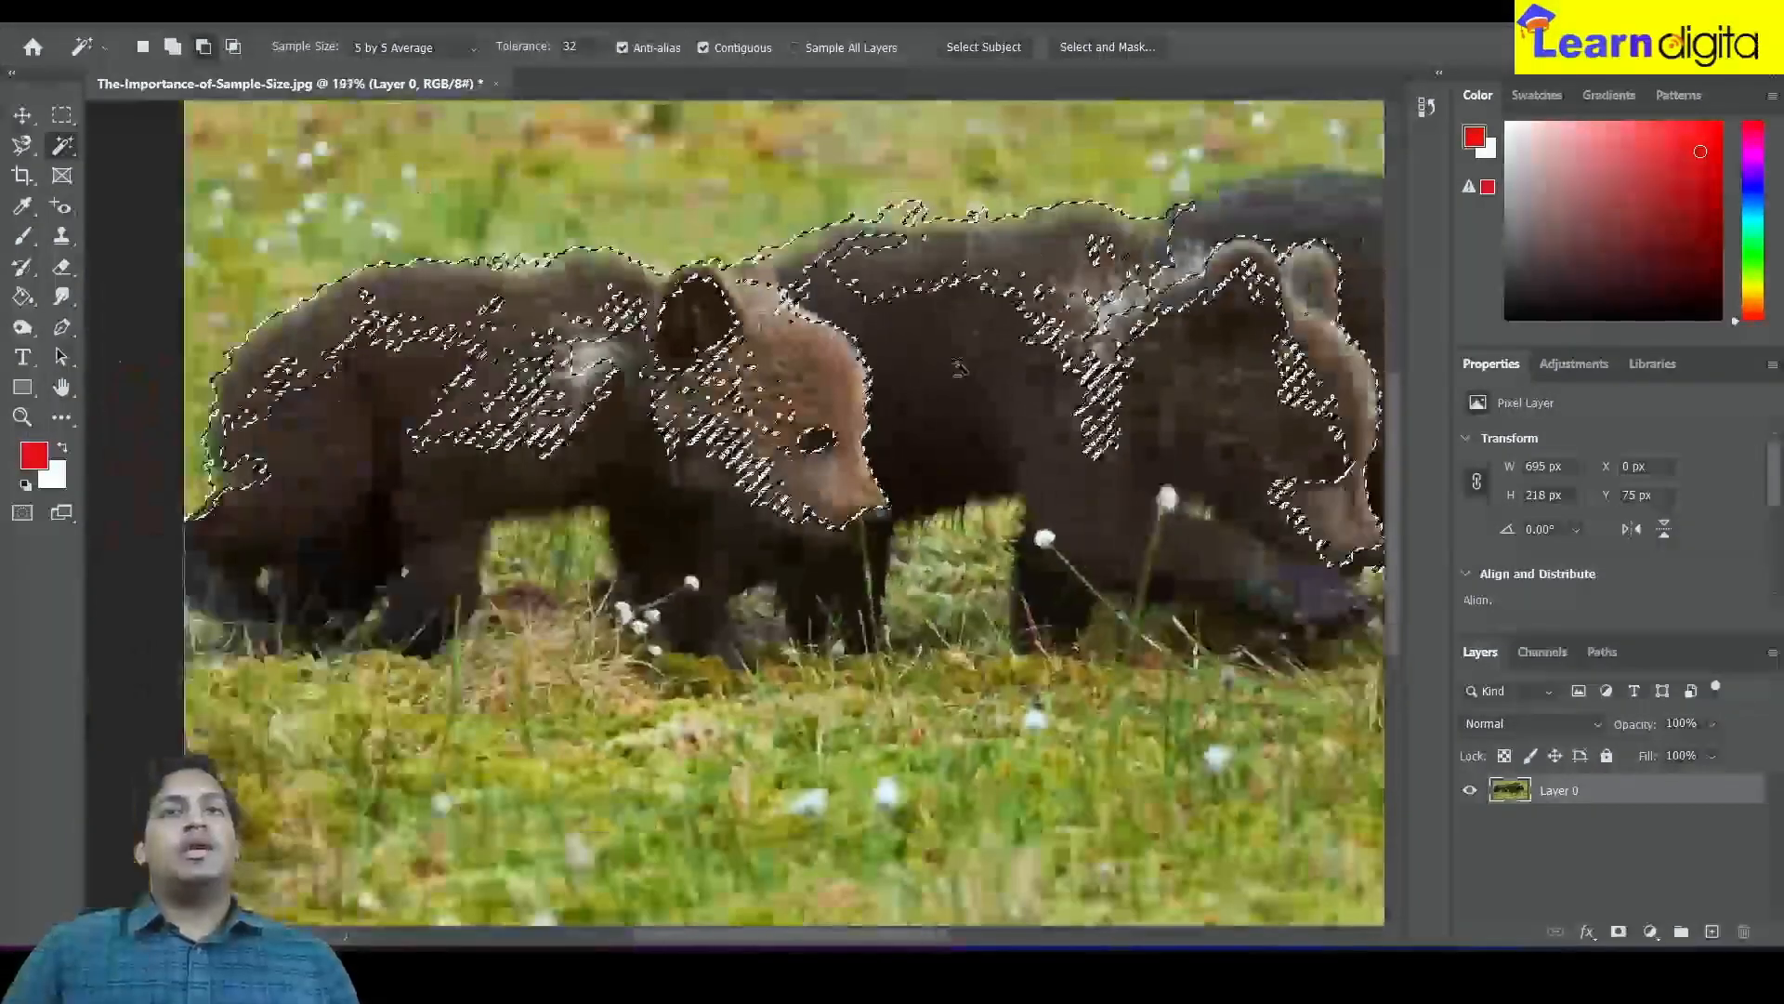
pyautogui.scroll(-5, 899, 365)
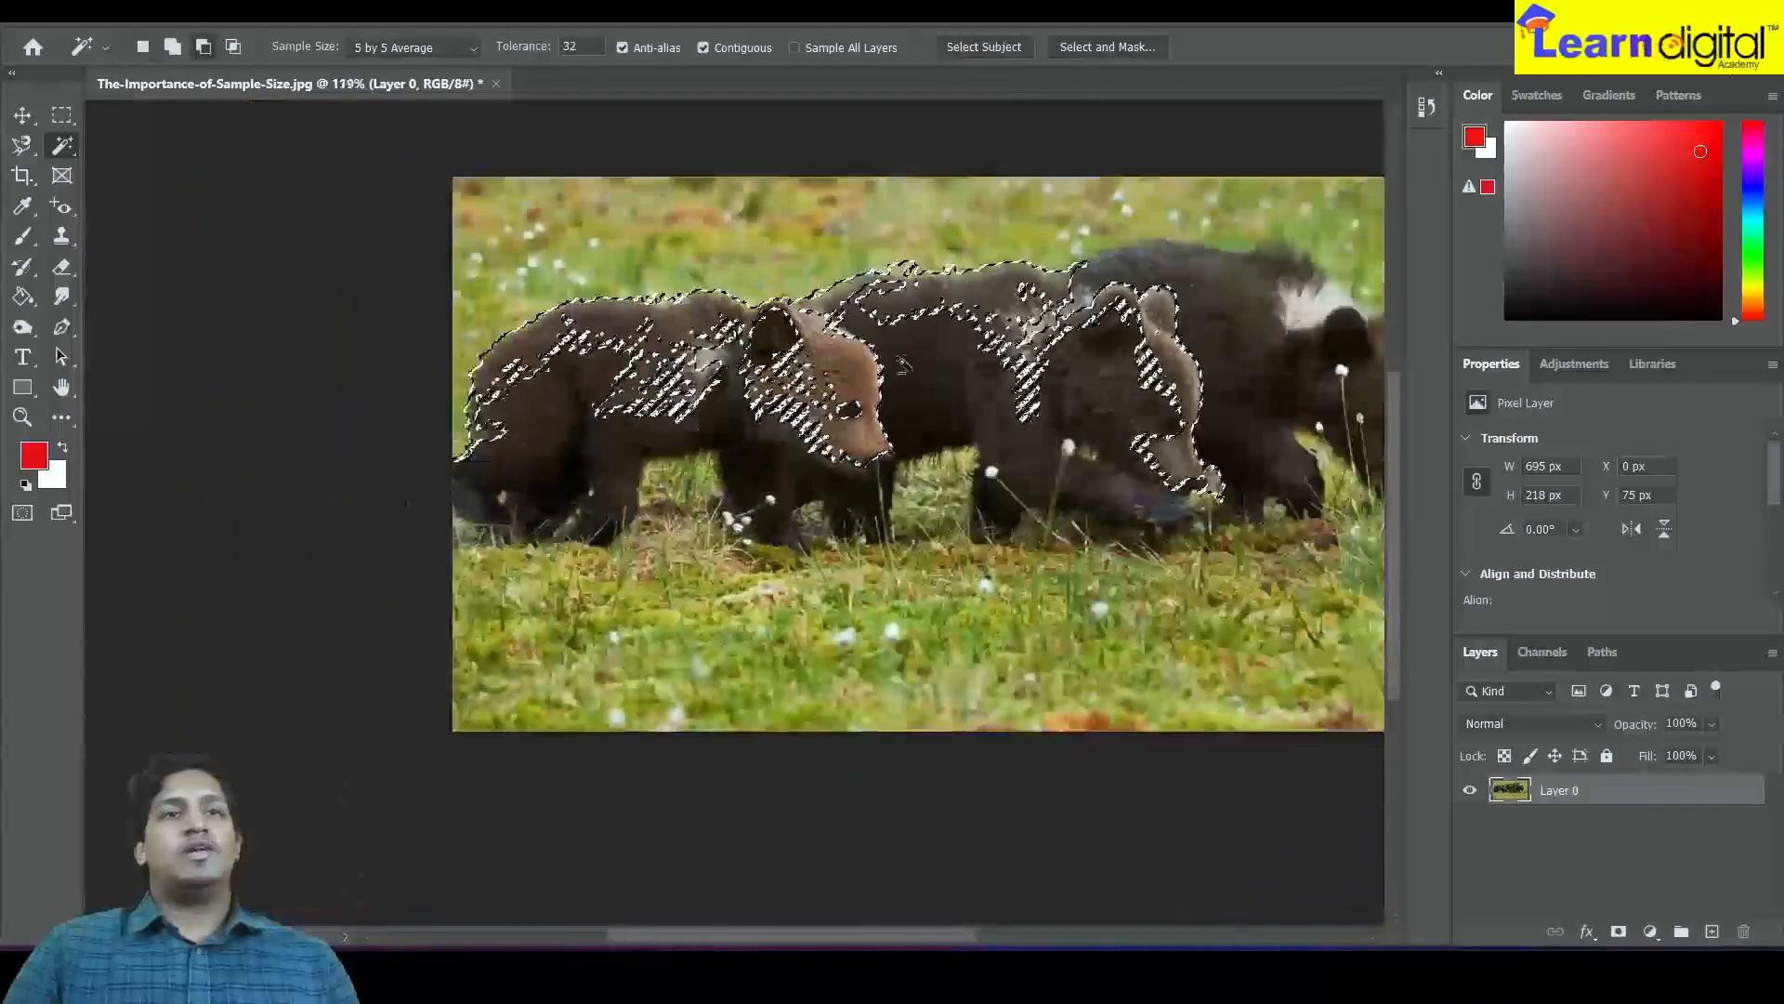
pyautogui.scroll(3, 899, 365)
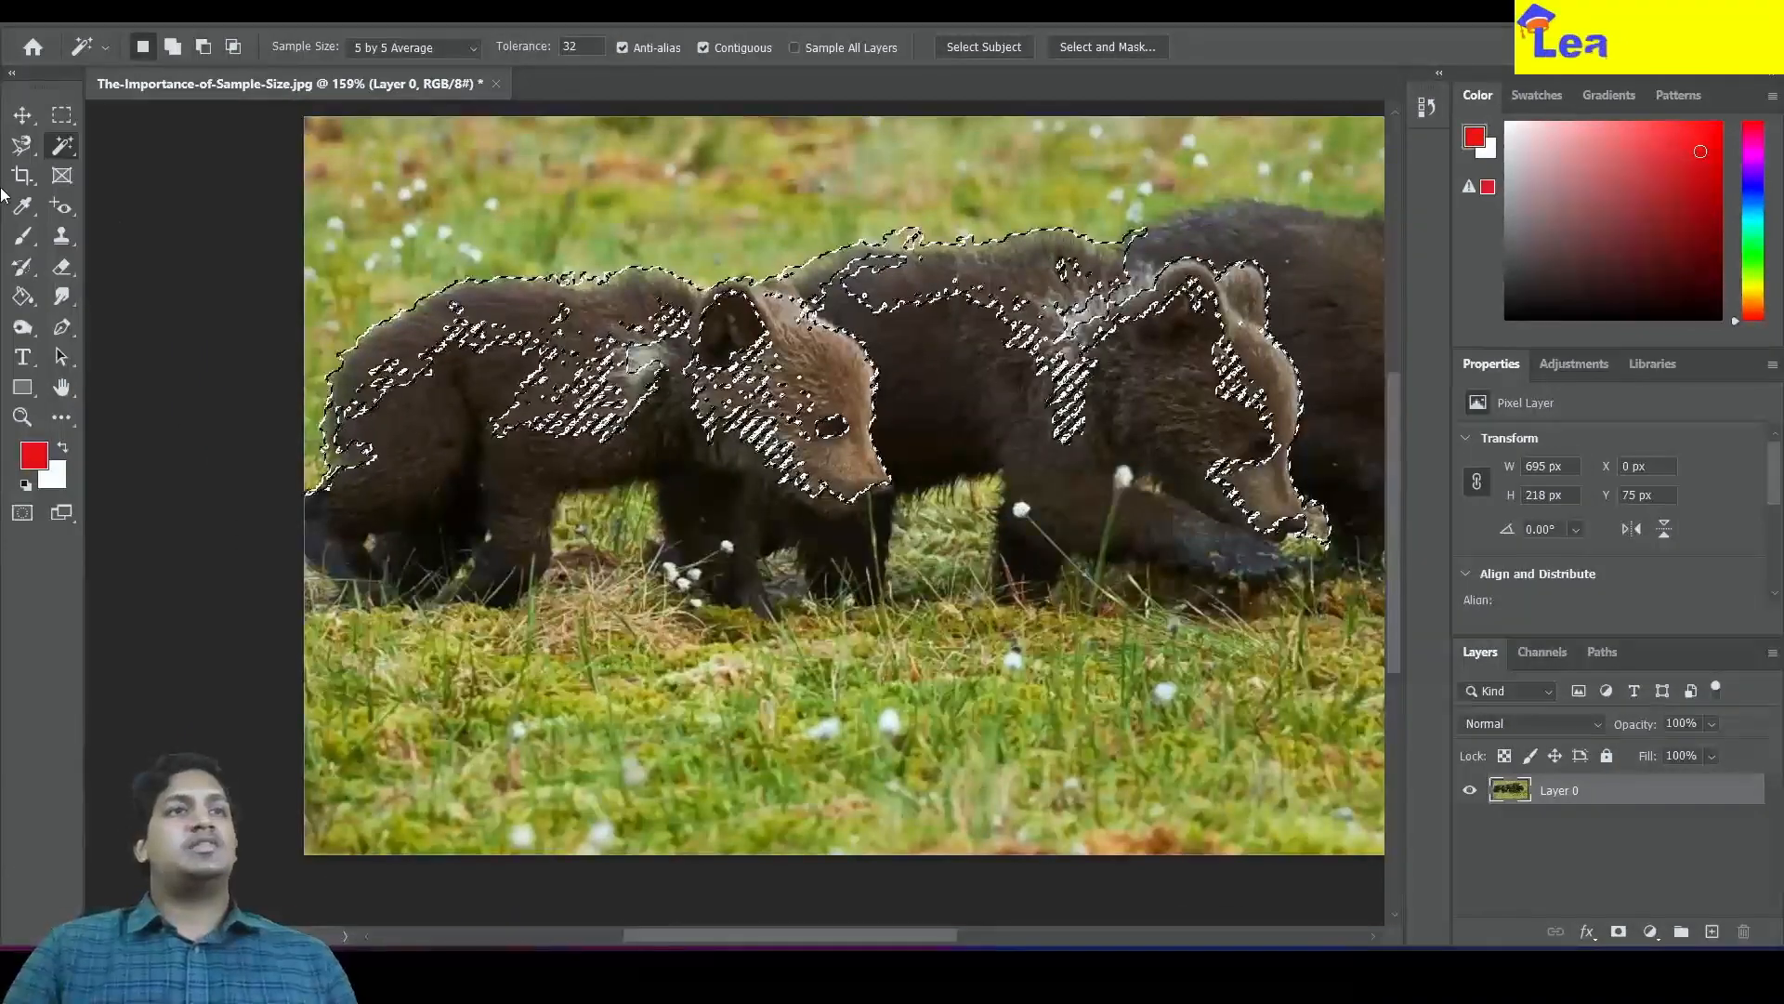
pyautogui.scroll(-2, 890, 446)
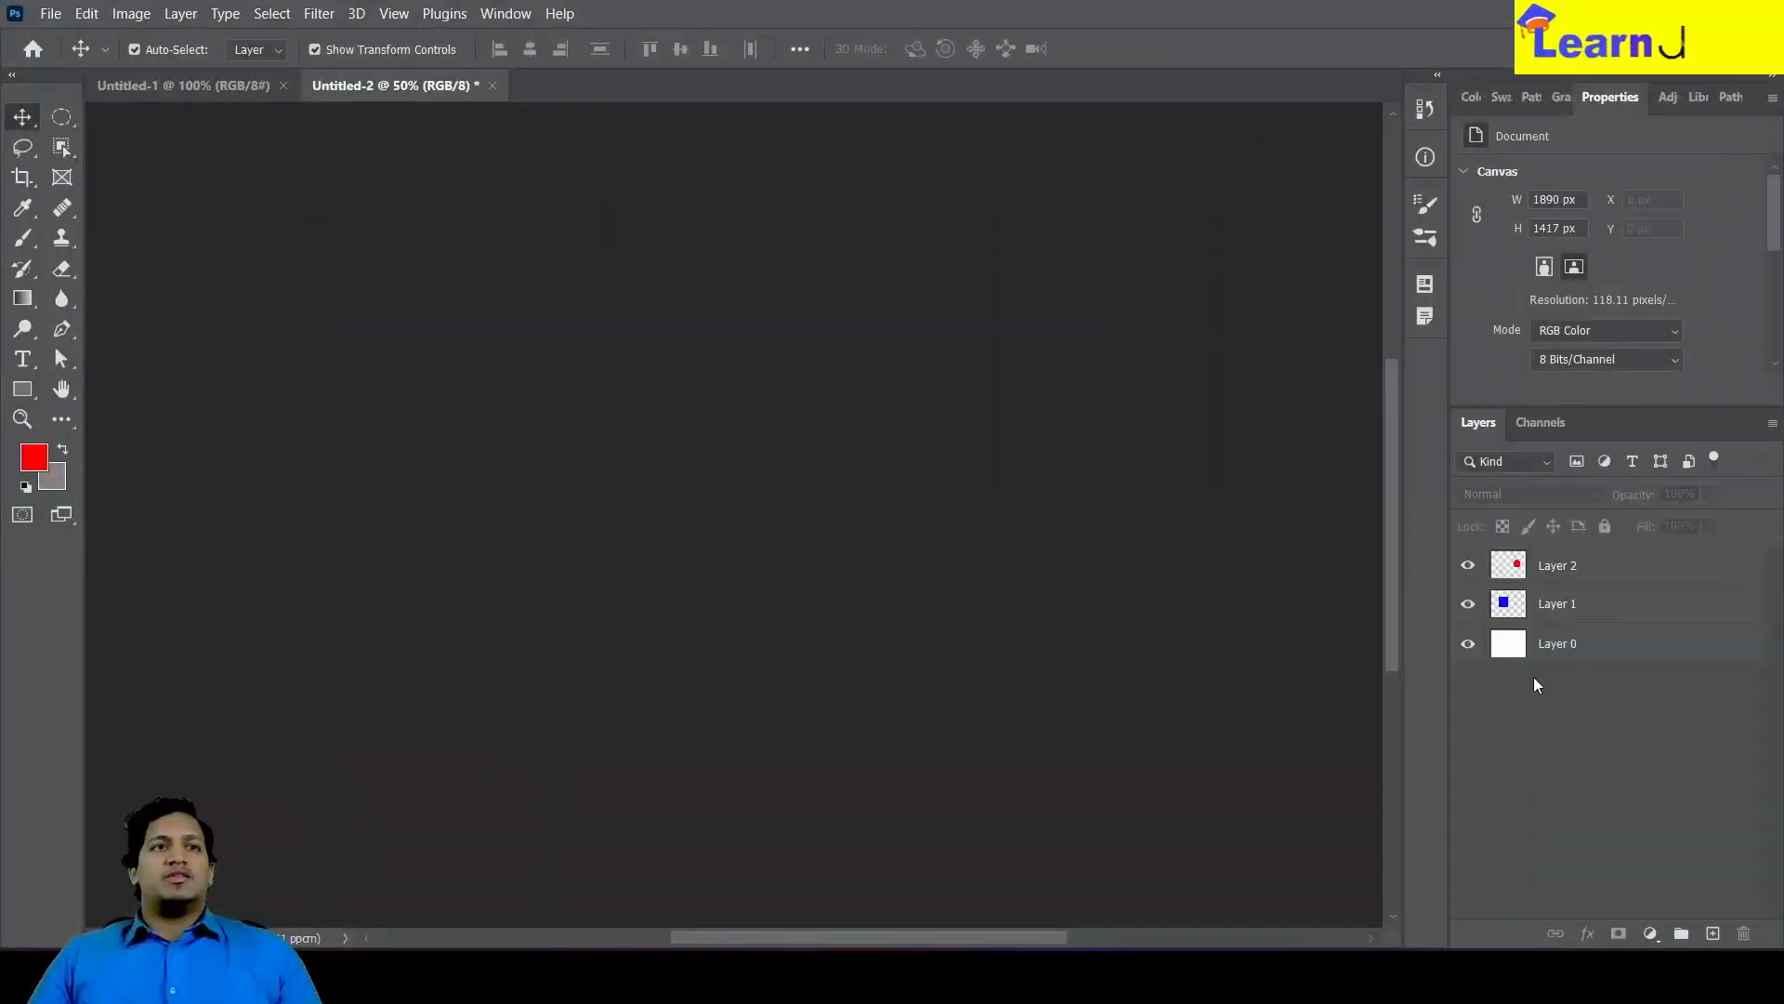